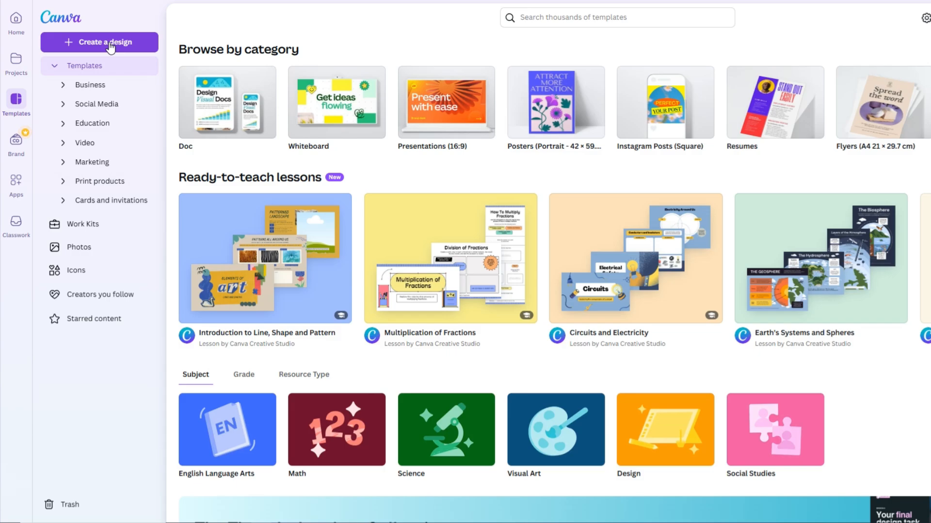
Create a new blank design using the Flyer (A4 21 × 29.7 cm) format
{"action": "left_click", "coordinate": [110, 43]}
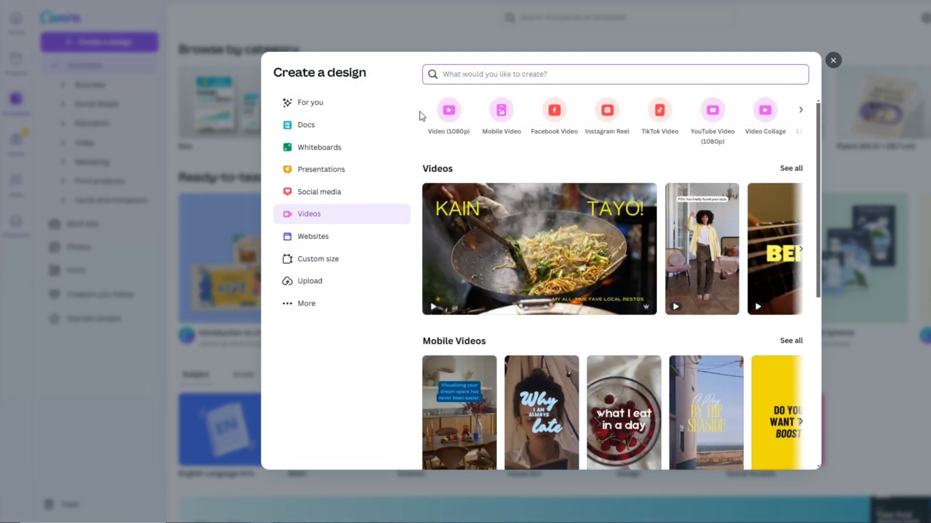
{"action": "left_click", "coordinate": [559, 72]}
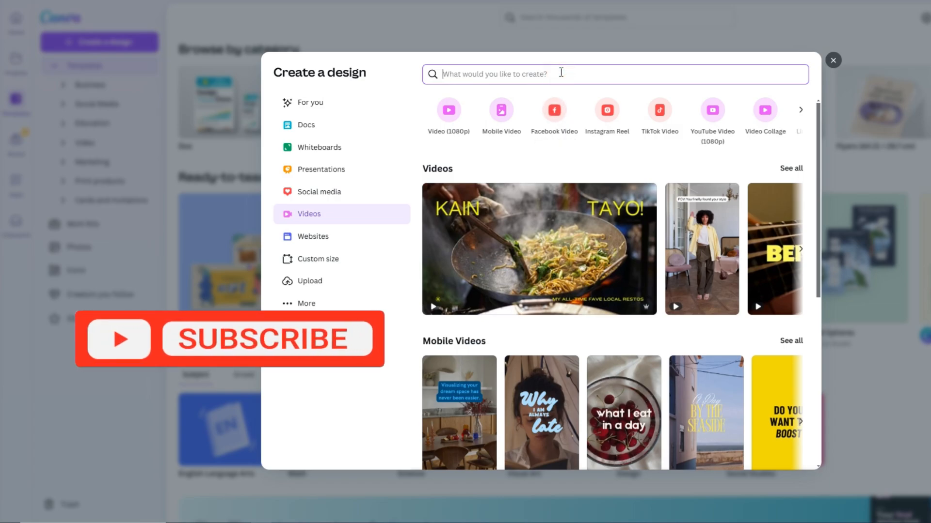
{"action": "type", "text": "t"}
{"action": "type", "text": "l"}
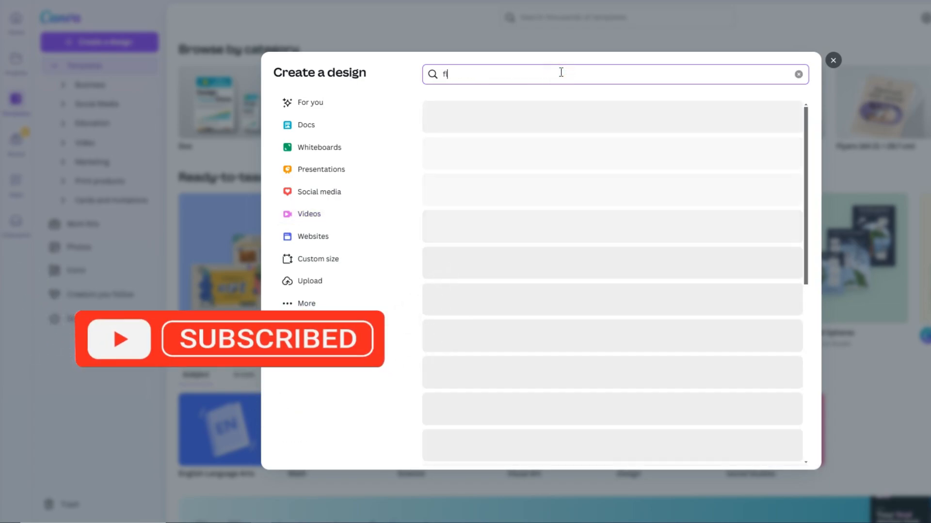
{"action": "type", "text": "yer"}
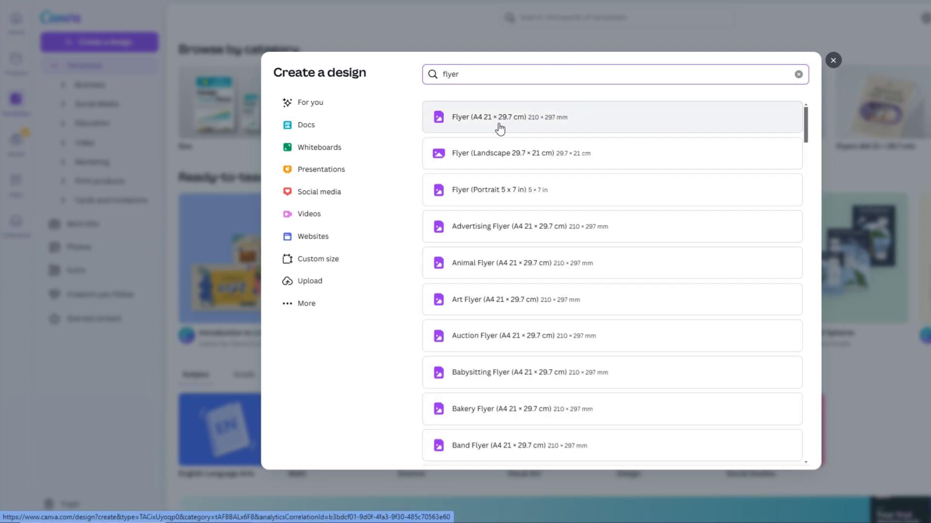
{"action": "left_click", "coordinate": [526, 135]}
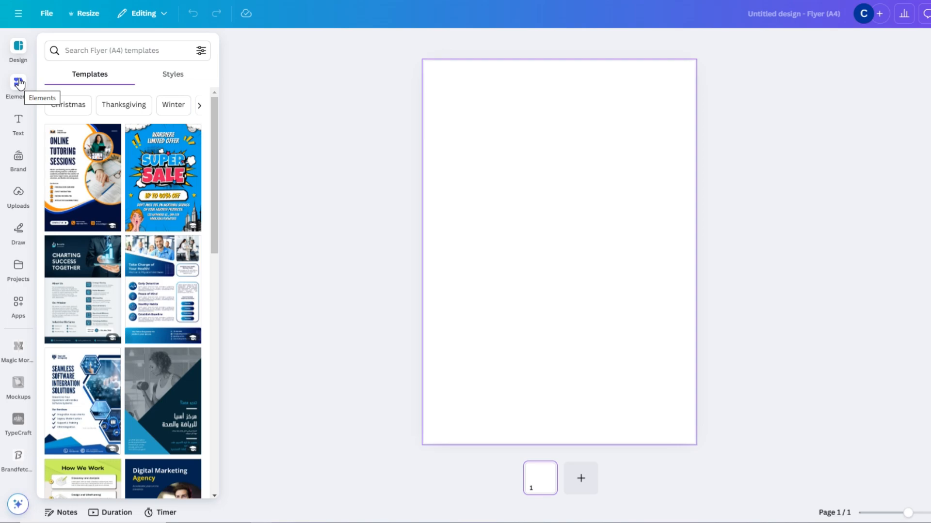
Find the available frames among the elements and add the rounded square frame to the flyer page
{"action": "left_click", "coordinate": [19, 84]}
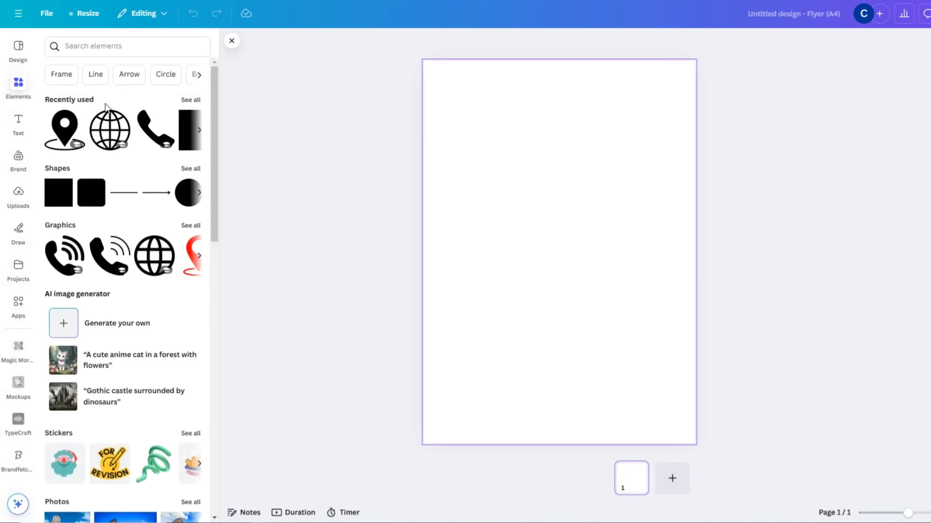
{"action": "left_click", "coordinate": [55, 77]}
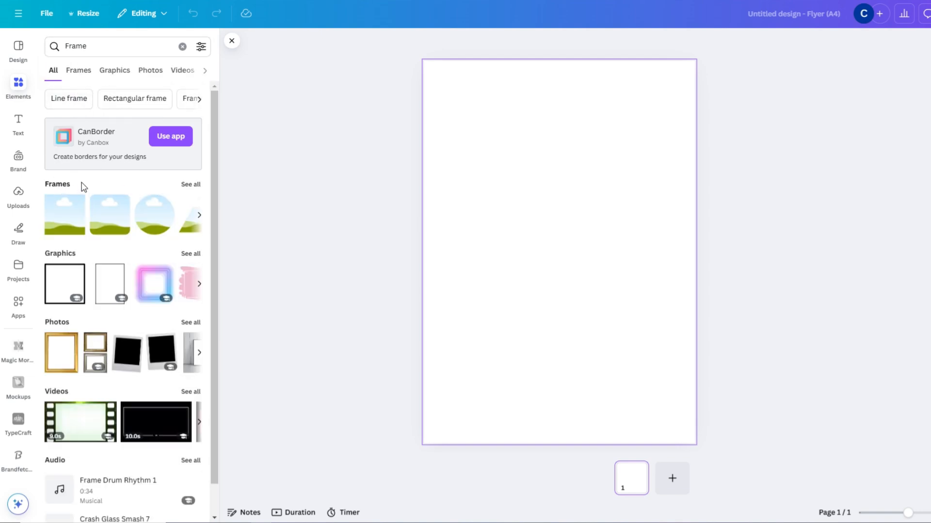
{"action": "left_click", "coordinate": [191, 184]}
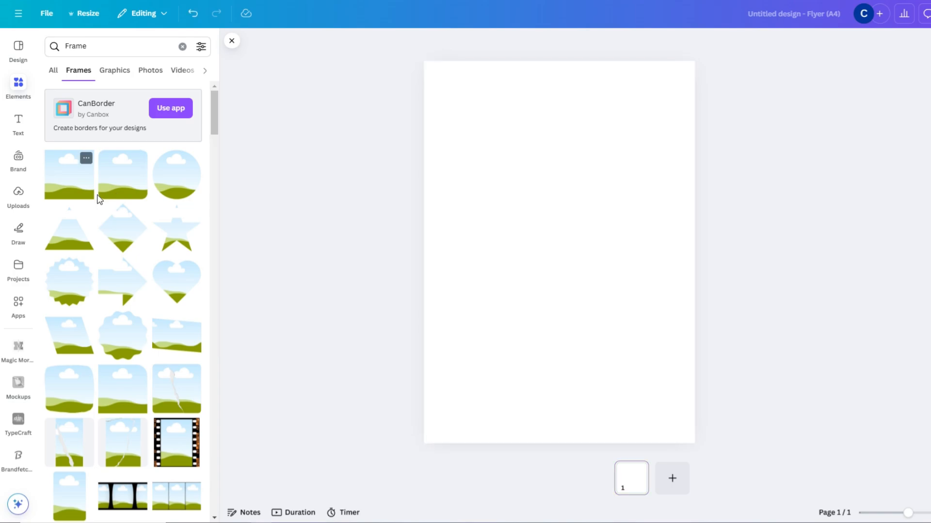
{"action": "left_click", "coordinate": [115, 186]}
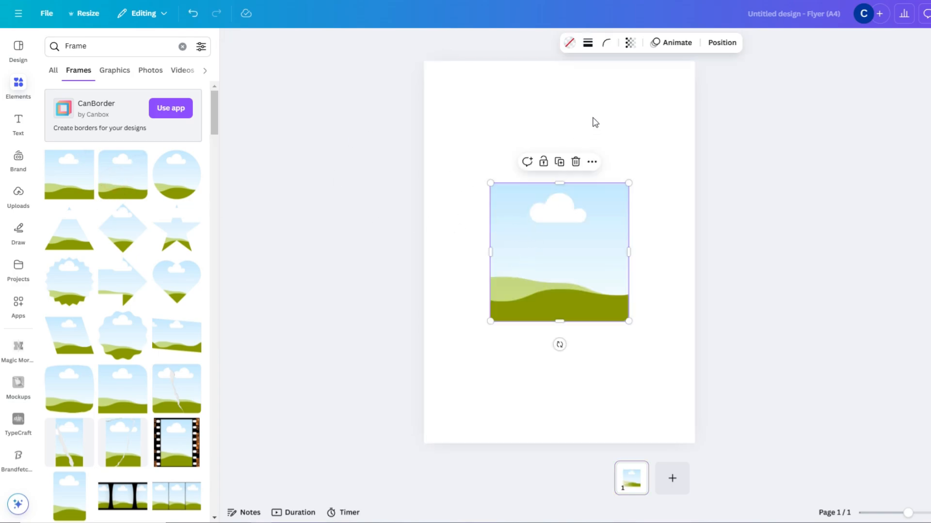
Increase the frame's corner rounding so its corners become strongly curved
{"action": "left_click", "coordinate": [607, 44]}
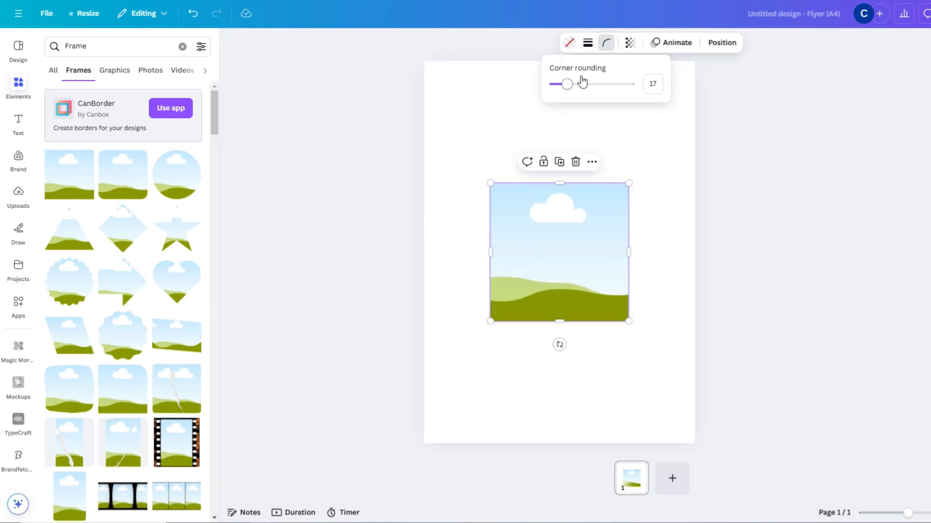
{"action": "left_click_drag", "start_coordinate": [582, 83], "coordinate": [653, 96]}
{"action": "left_click", "coordinate": [633, 199]}
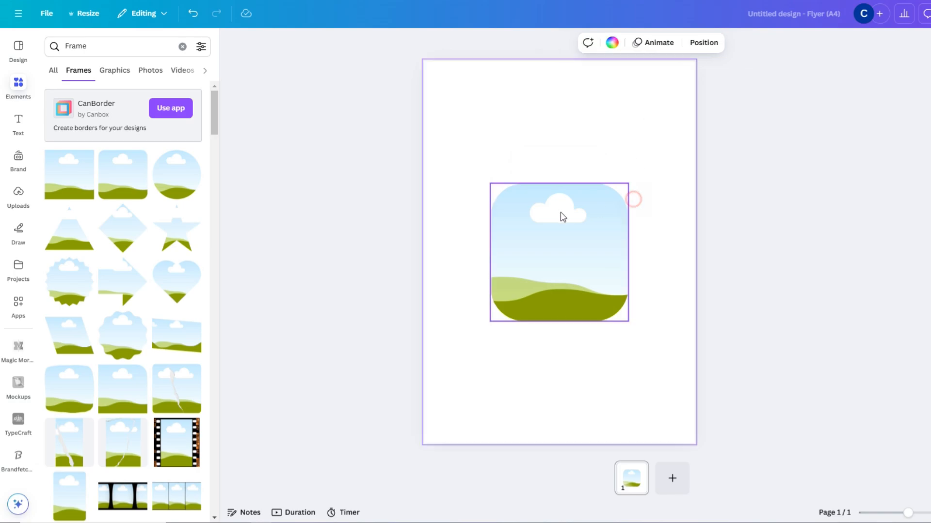
Stretch the frame to the full page width and past the page's upper edge, leaving only the lower quarter of the page uncovered
{"action": "left_click", "coordinate": [562, 217]}
{"action": "left_click_drag", "start_coordinate": [558, 185], "coordinate": [556, 48]}
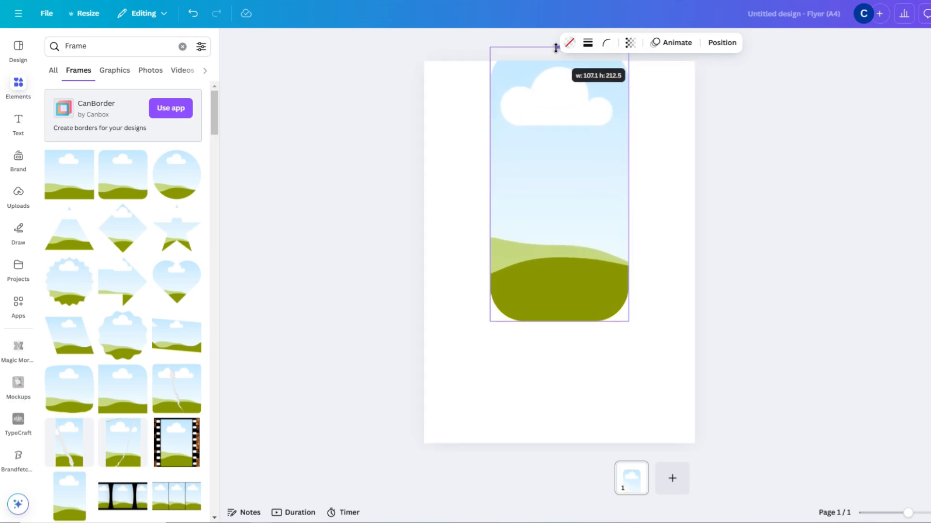
{"action": "left_click_drag", "start_coordinate": [490, 183], "coordinate": [425, 184]}
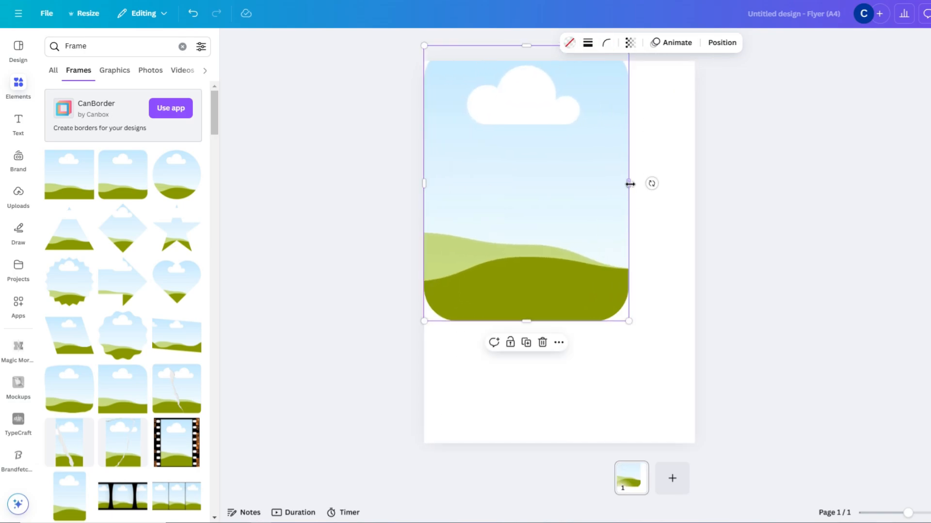
{"action": "left_click_drag", "start_coordinate": [630, 184], "coordinate": [695, 183]}
{"action": "left_click", "coordinate": [551, 162]}
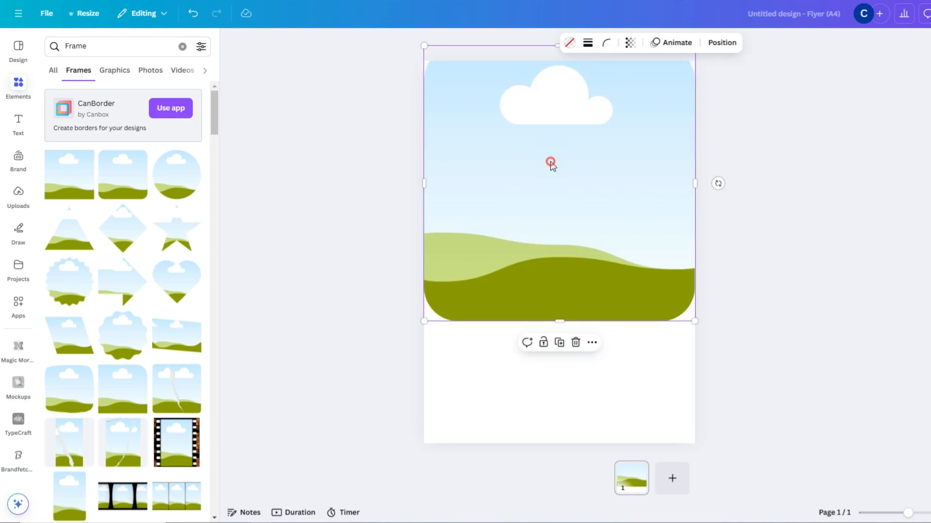
{"action": "left_click_drag", "start_coordinate": [550, 162], "coordinate": [551, 167]}
{"action": "left_click_drag", "start_coordinate": [558, 51], "coordinate": [557, 20]}
{"action": "left_click_drag", "start_coordinate": [552, 128], "coordinate": [553, 140]}
{"action": "key", "text": "Escape"}
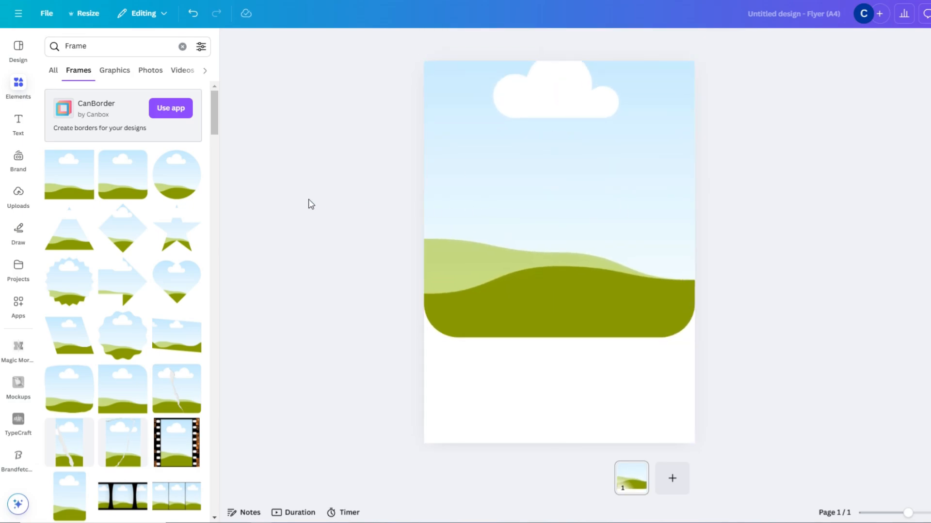
Search the elements for "near waterfall" photos and add the one with two people sitting on rocks beside the waterfall
{"action": "left_click", "coordinate": [182, 46]}
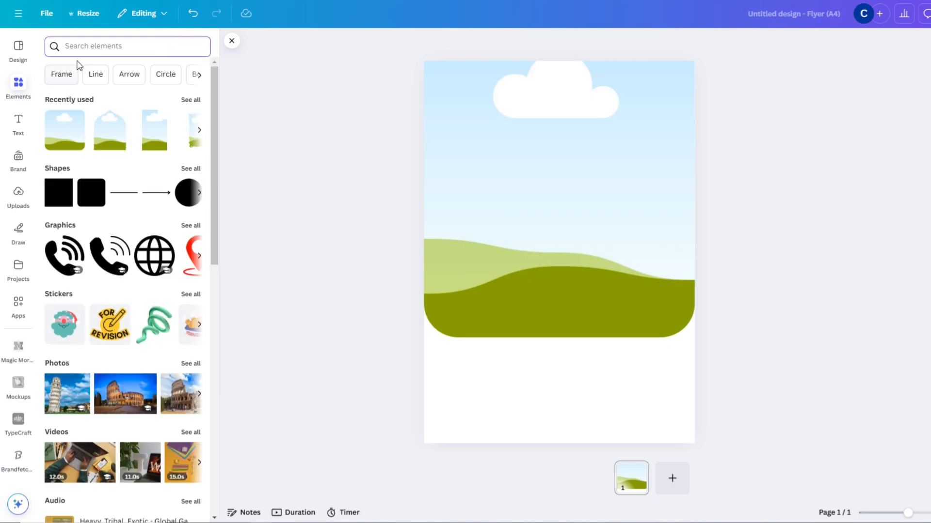
{"action": "type", "text": "near waterfall"}
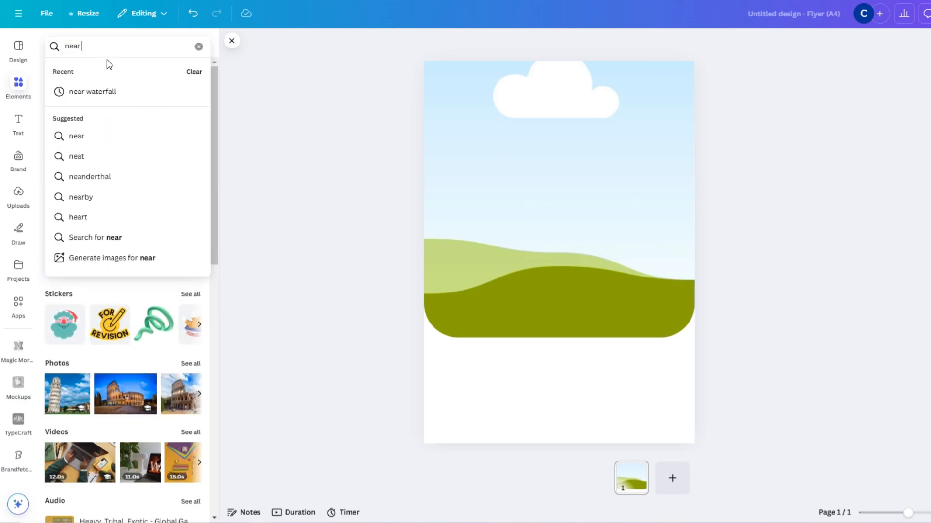
{"action": "key", "text": "Return"}
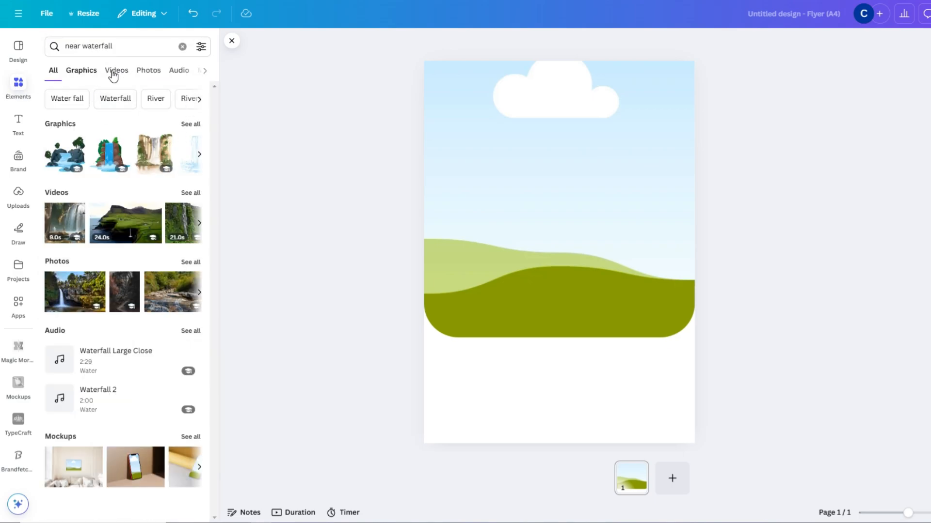
{"action": "left_click", "coordinate": [148, 71]}
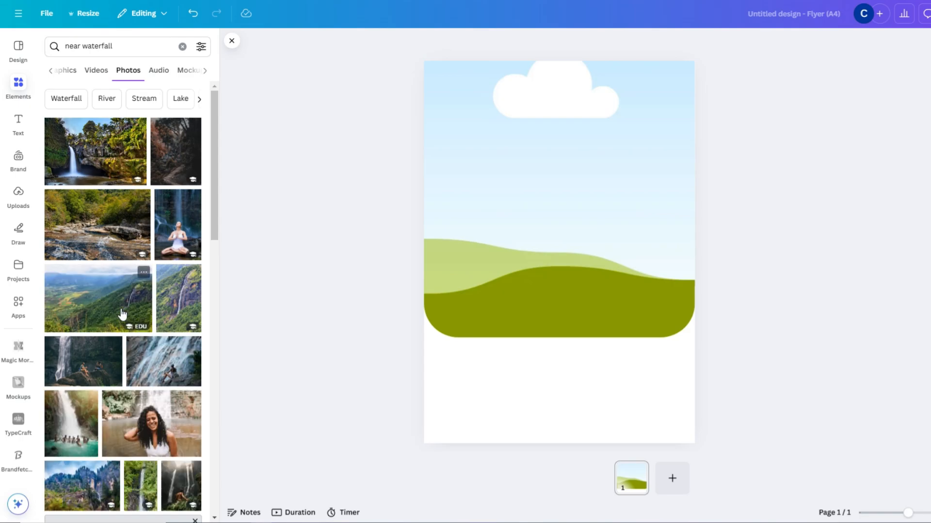
{"action": "scroll", "coordinate": [121, 320], "scroll_direction": "down", "scroll_amount": 3}
{"action": "left_click", "coordinate": [89, 254]}
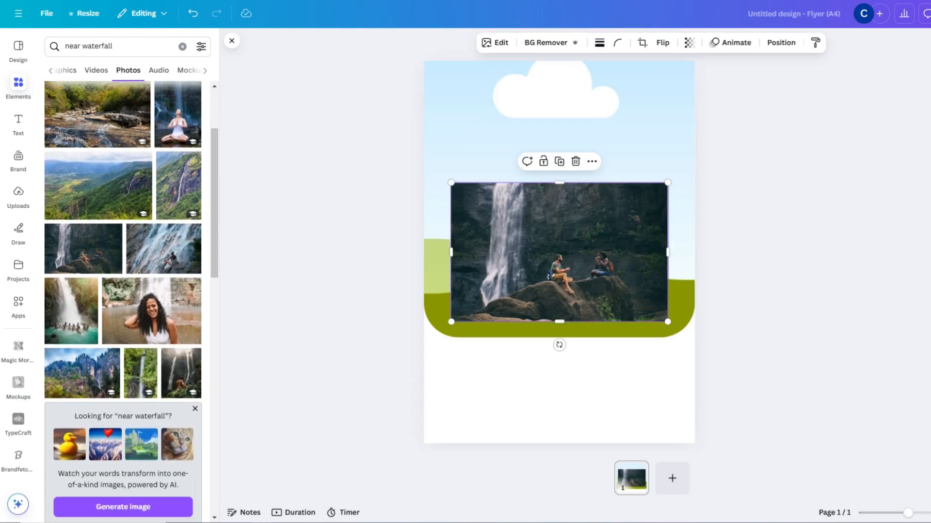
Place the waterfall photo in the frame, then enlarge and reposition its crop so the waterfall fills the frame
{"action": "left_click_drag", "start_coordinate": [582, 242], "coordinate": [648, 252]}
{"action": "double_click", "coordinate": [556, 183]}
{"action": "left_click_drag", "start_coordinate": [556, 183], "coordinate": [722, 183]}
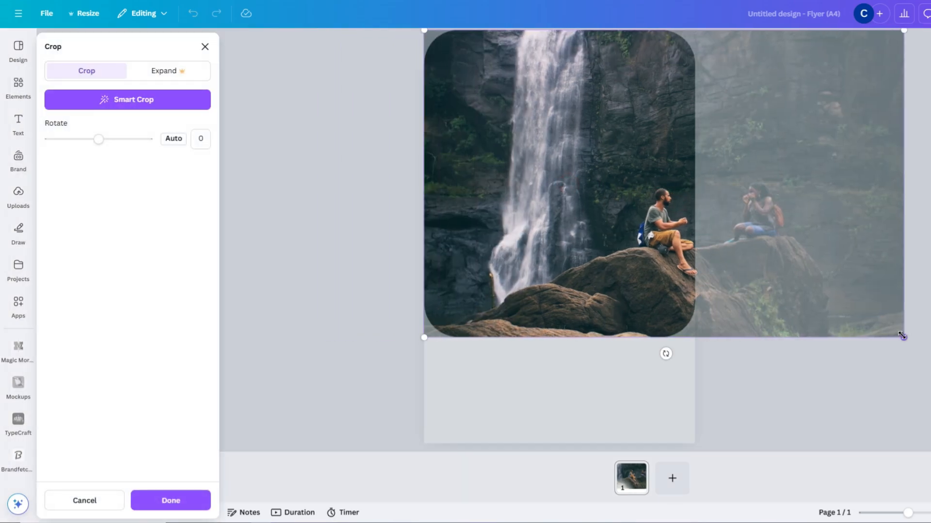
{"action": "left_click_drag", "start_coordinate": [903, 337], "coordinate": [930, 396]}
{"action": "left_click_drag", "start_coordinate": [756, 298], "coordinate": [748, 261]}
{"action": "left_click", "coordinate": [867, 286]}
{"action": "left_click", "coordinate": [867, 286]}
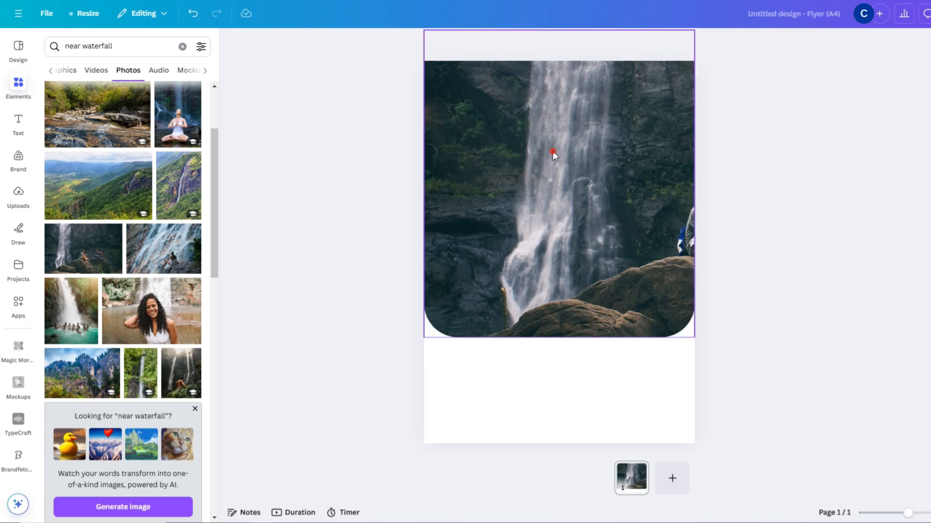
Set the framed waterfall photo's transparency to 70
{"action": "left_click", "coordinate": [553, 154]}
{"action": "left_click", "coordinate": [710, 43]}
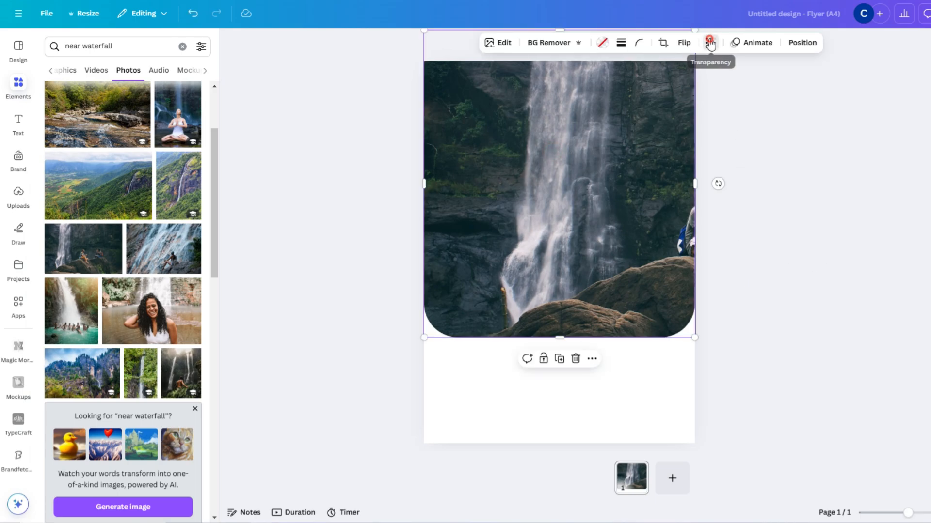
{"action": "left_click_drag", "start_coordinate": [725, 89], "coordinate": [714, 91]}
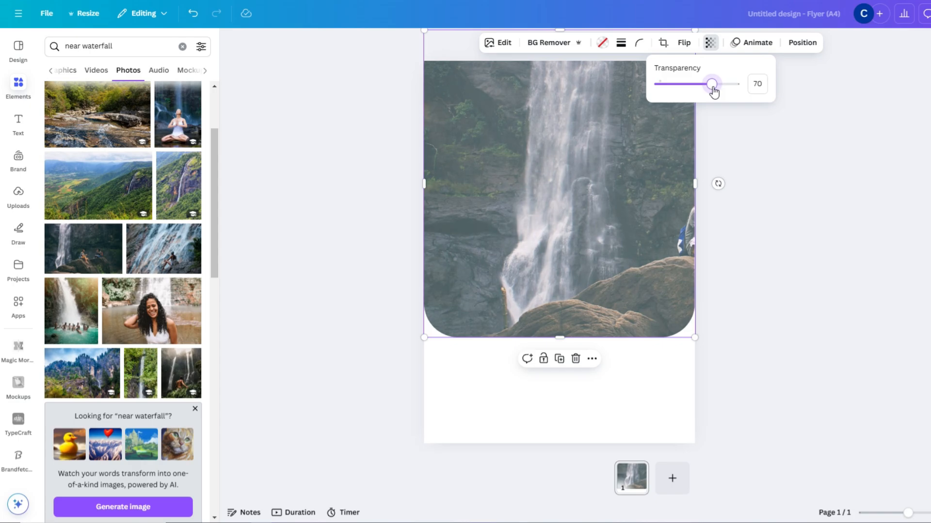
{"action": "left_click", "coordinate": [791, 142]}
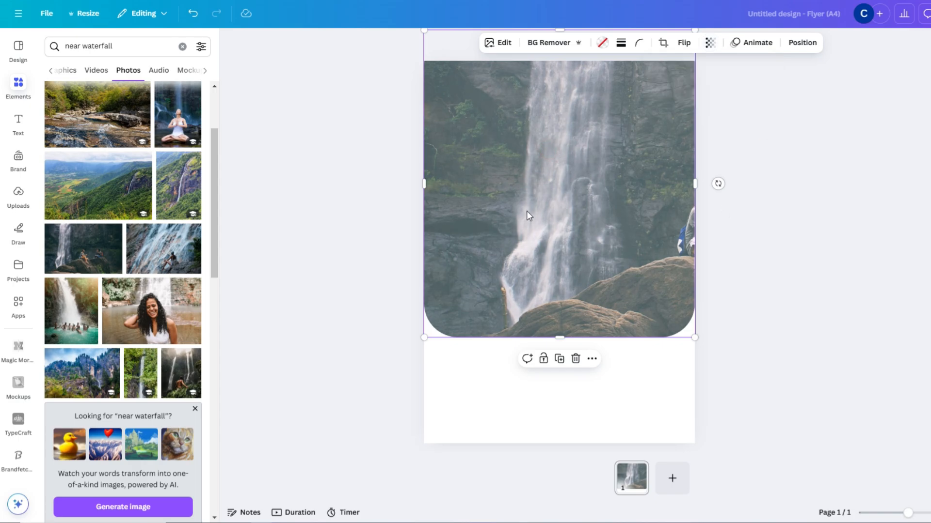
Duplicate the framed waterfall photo and align the copy exactly over the original
{"action": "right_click", "coordinate": [526, 211]}
{"action": "right_click", "coordinate": [549, 131]}
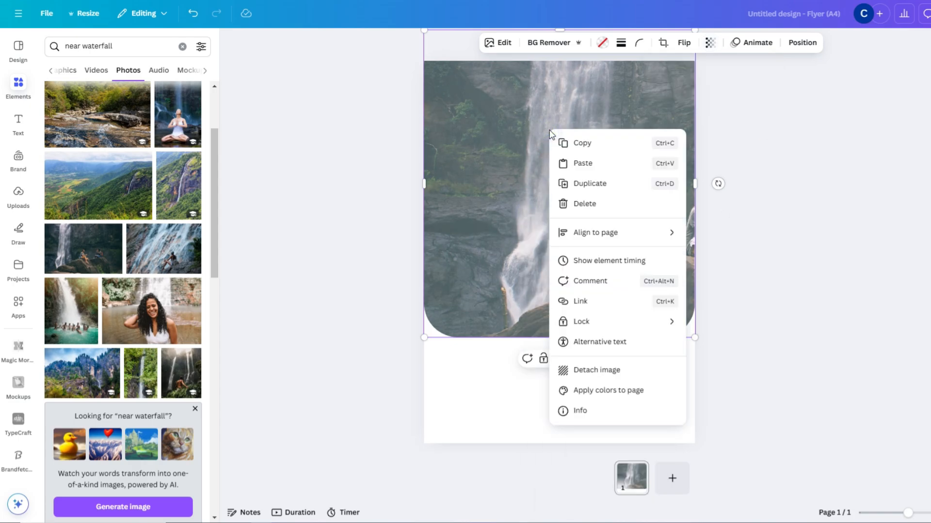
{"action": "left_click", "coordinate": [587, 188]}
{"action": "left_click_drag", "start_coordinate": [565, 208], "coordinate": [559, 204]}
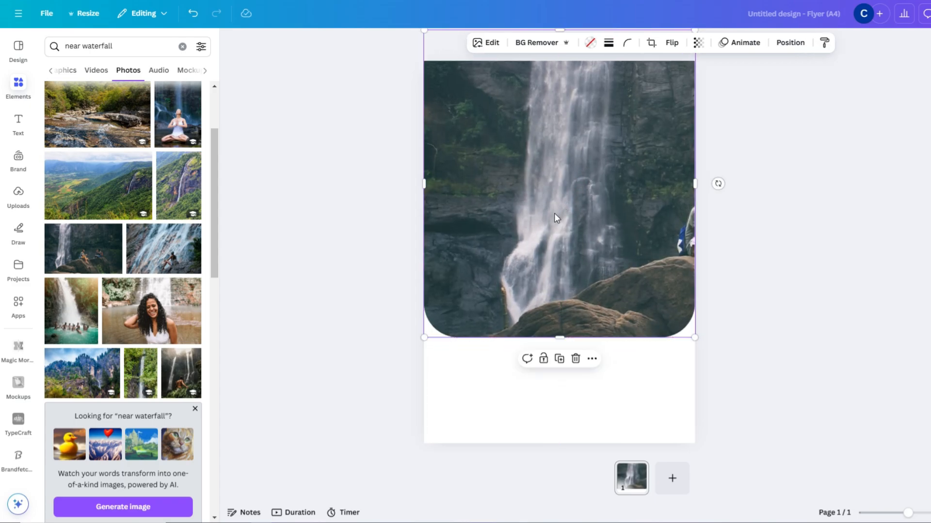
Fill the duplicate frame with a 180° linear gradient from white (#ffffff) to gray (#9b9b9b)
{"action": "left_click", "coordinate": [590, 44]}
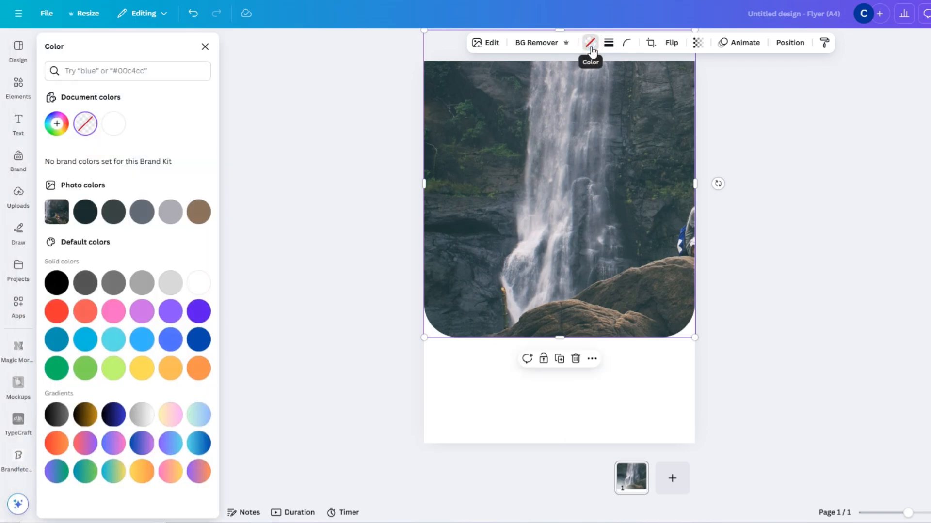
{"action": "left_click", "coordinate": [57, 124]}
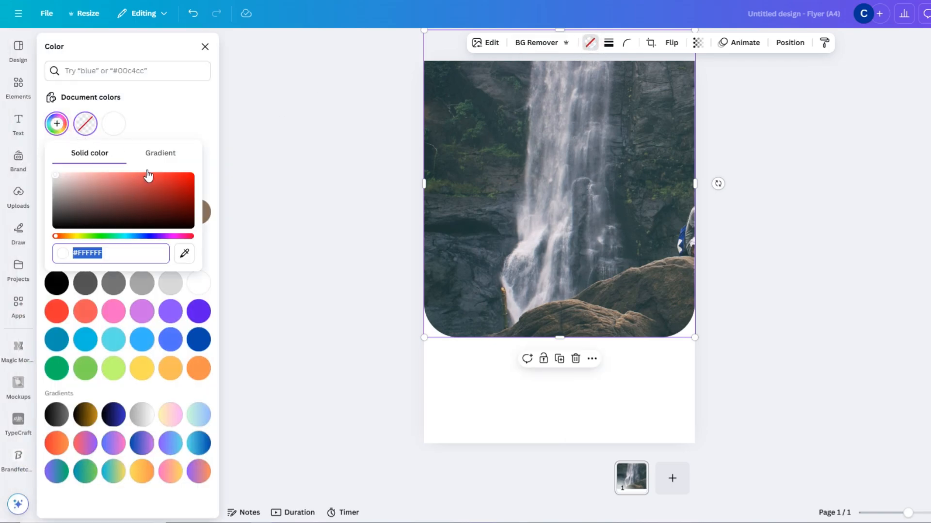
{"action": "left_click", "coordinate": [162, 153]}
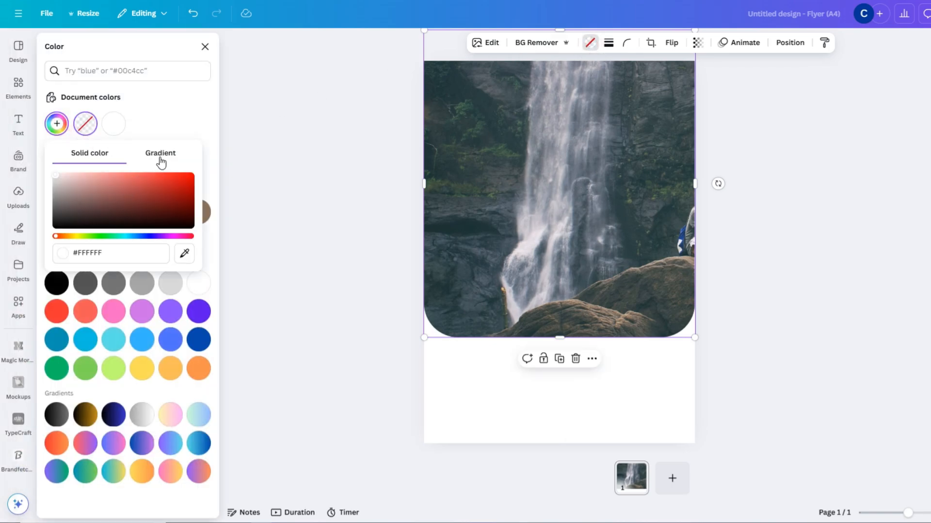
{"action": "left_click", "coordinate": [161, 154]}
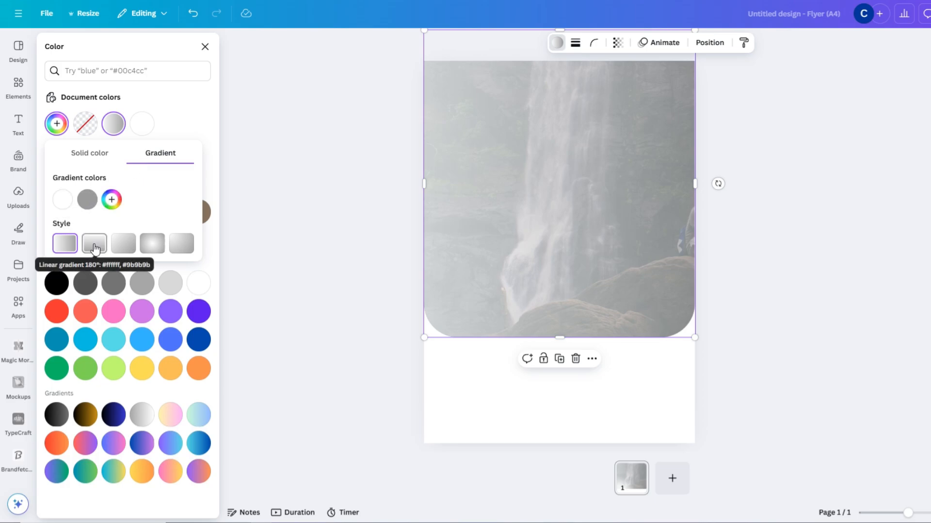
{"action": "left_click", "coordinate": [94, 247]}
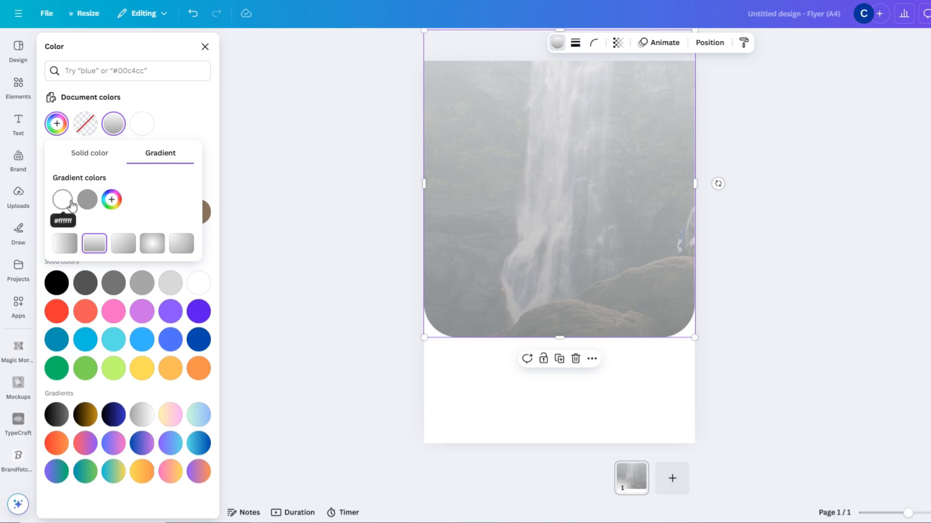
Add a black (#000000) third color to the overlay's gradient and set its first color to #00A19D
{"action": "left_click", "coordinate": [112, 200]}
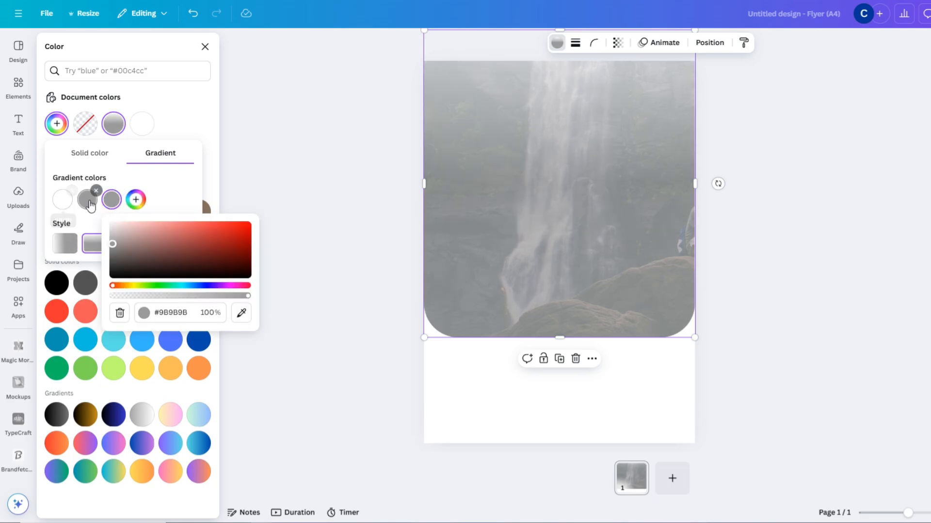
{"action": "left_click_drag", "start_coordinate": [107, 283], "coordinate": [94, 303]}
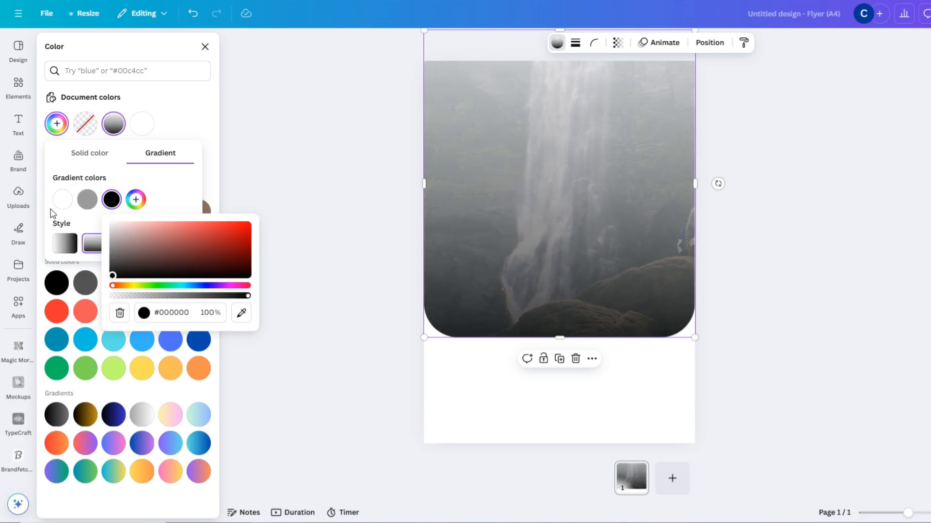
{"action": "left_click", "coordinate": [62, 199]}
{"action": "left_click", "coordinate": [120, 313]}
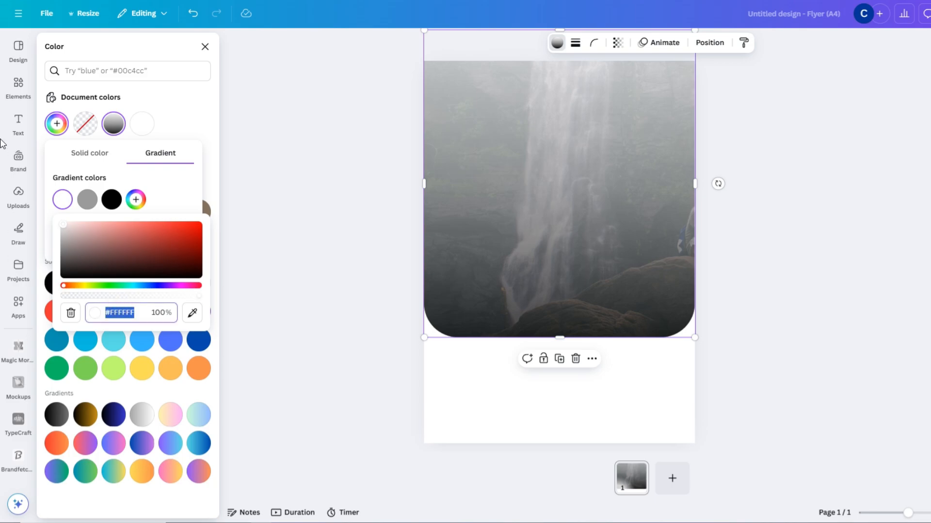
{"action": "type", "text": "#00"}
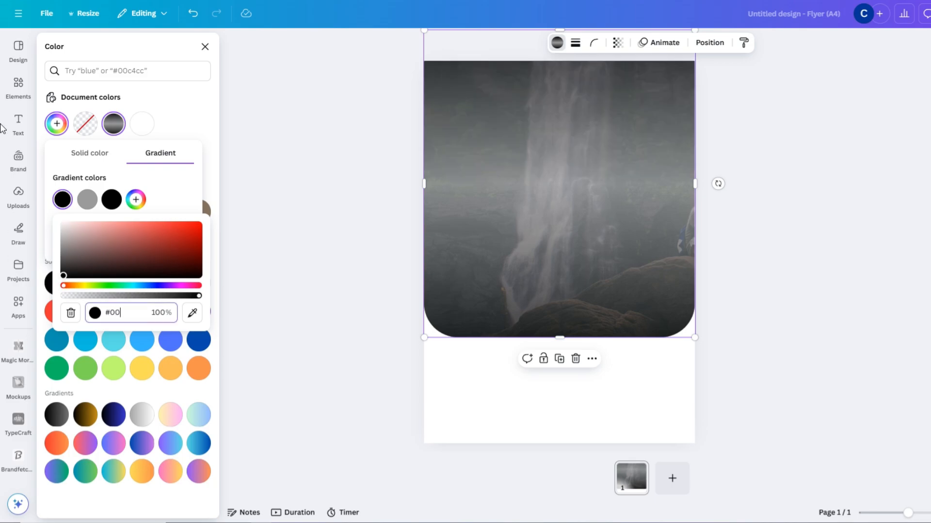
{"action": "type", "text": "A1"}
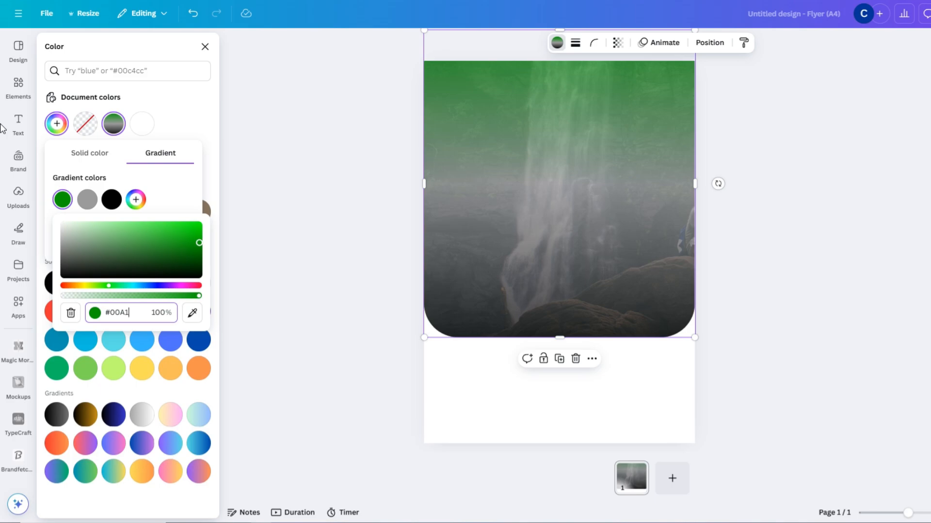
{"action": "type", "text": "9D"}
{"action": "key", "text": "Return"}
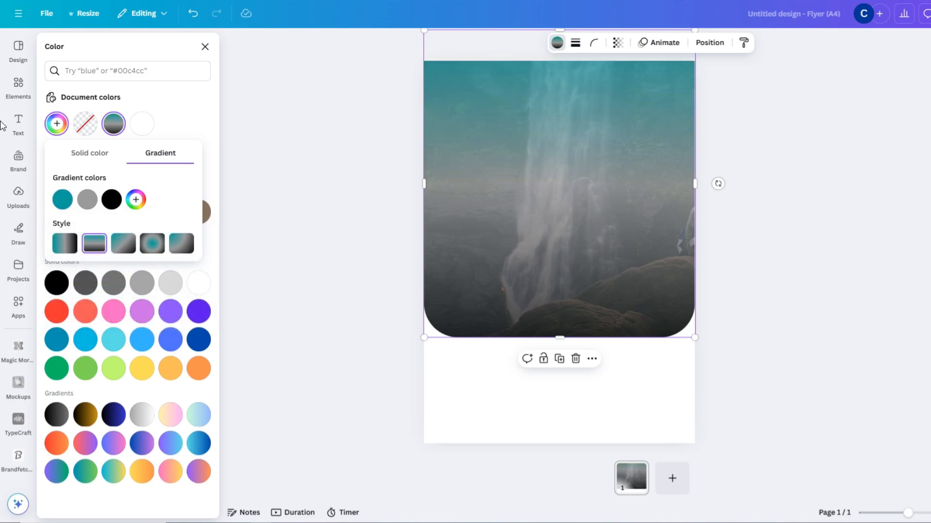
Set the middle color of the overlay's gradient to #03856D
{"action": "left_click", "coordinate": [88, 199]}
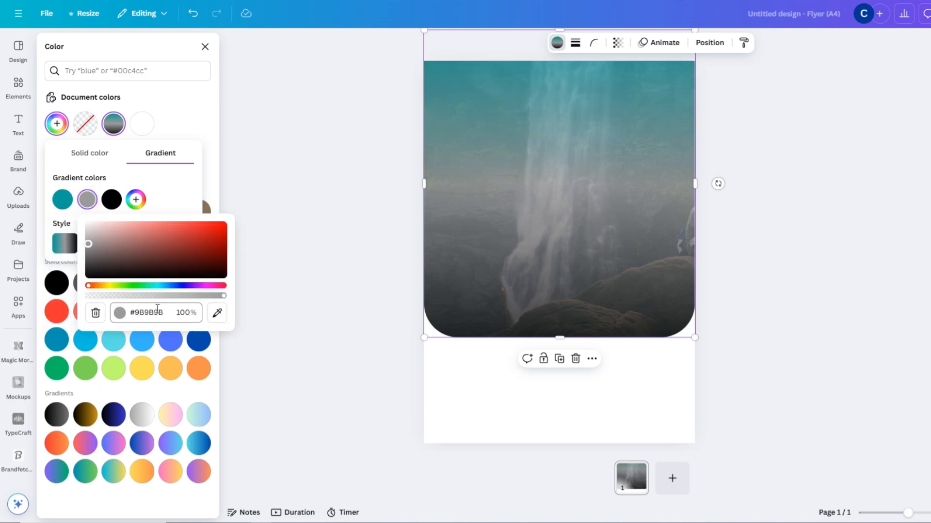
{"action": "left_click", "coordinate": [156, 311]}
{"action": "type", "text": "#0"}
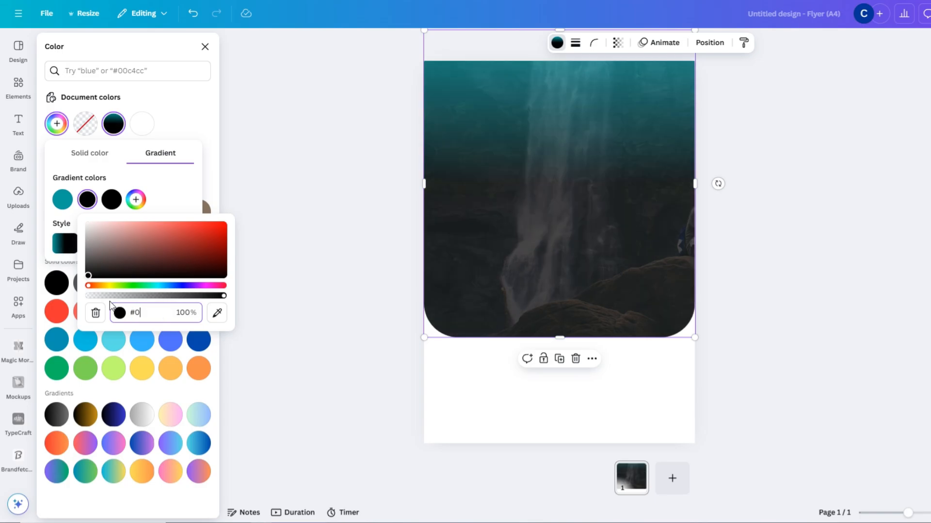
{"action": "type", "text": "3856D"}
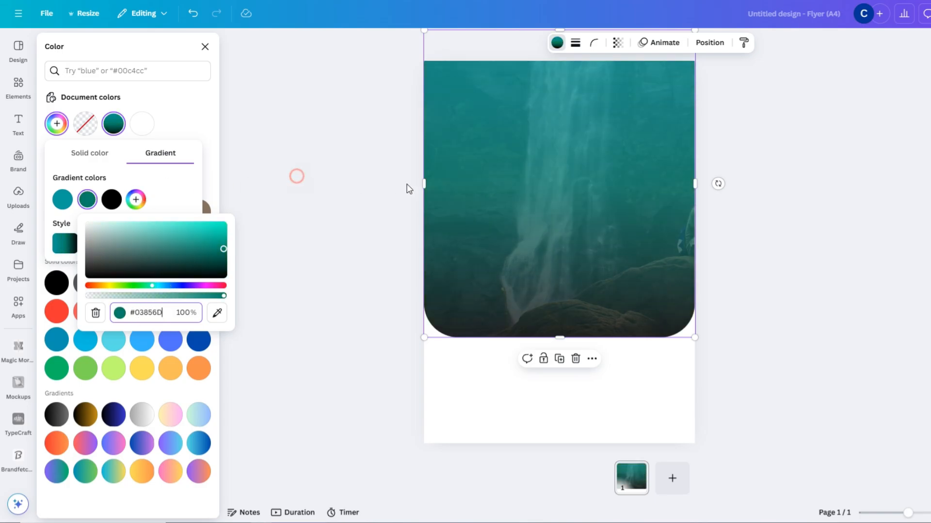
{"action": "left_click", "coordinate": [503, 183]}
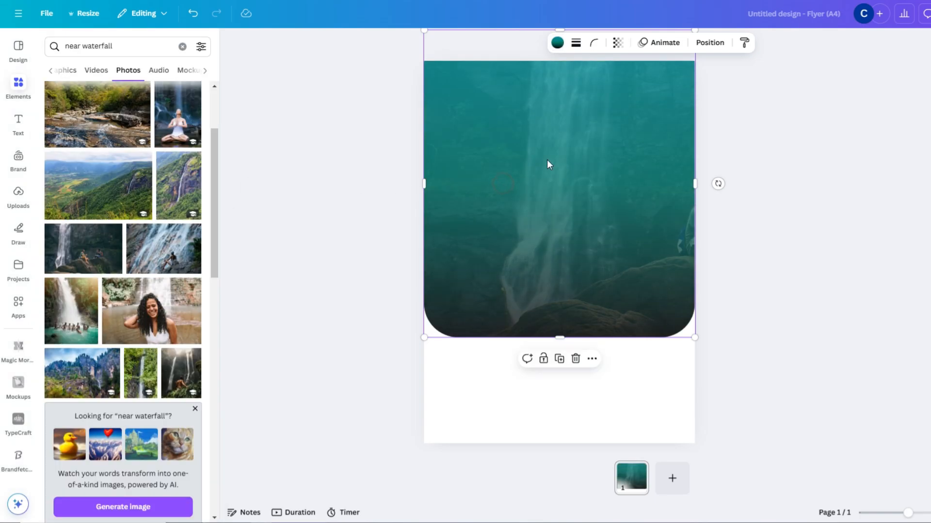
Set the gradient overlay's transparency to 82
{"action": "left_click", "coordinate": [625, 46]}
{"action": "left_click_drag", "start_coordinate": [630, 86], "coordinate": [632, 91]}
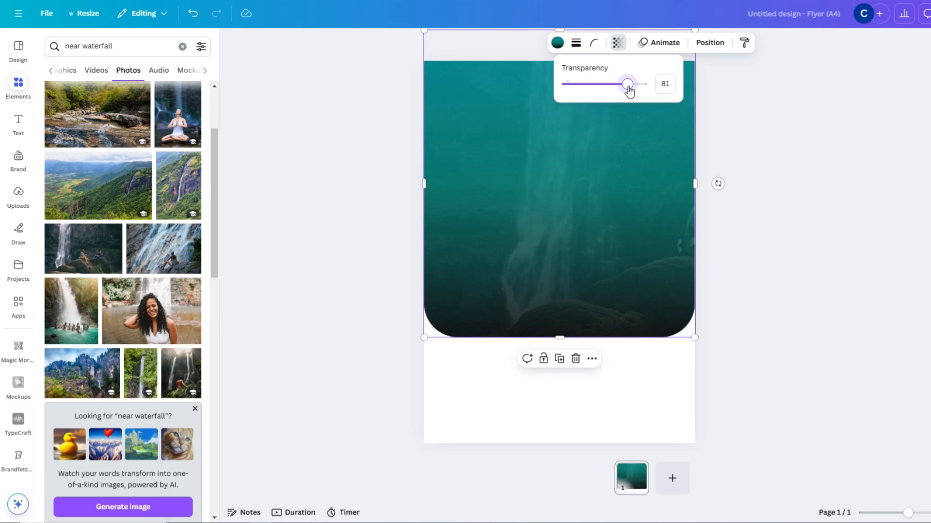
{"action": "left_click", "coordinate": [864, 144]}
{"action": "left_click", "coordinate": [618, 42]}
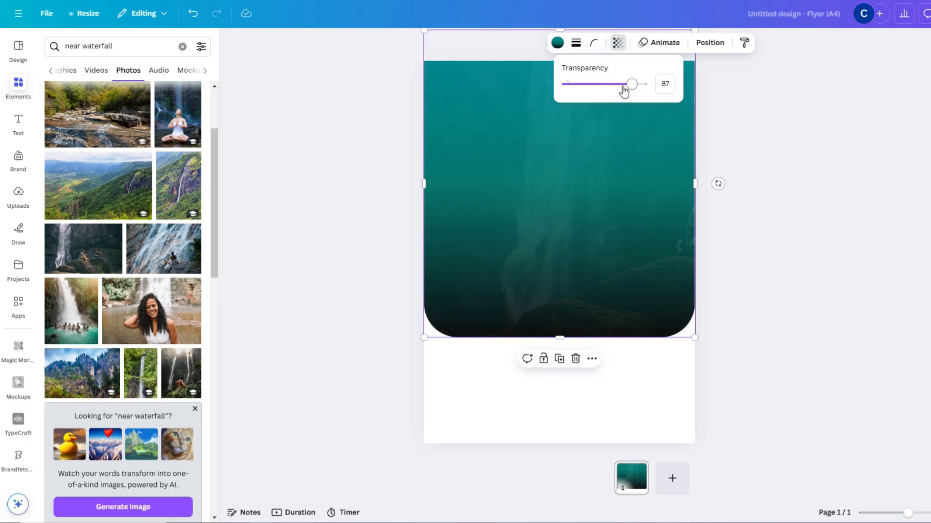
{"action": "left_click_drag", "start_coordinate": [630, 86], "coordinate": [627, 86]}
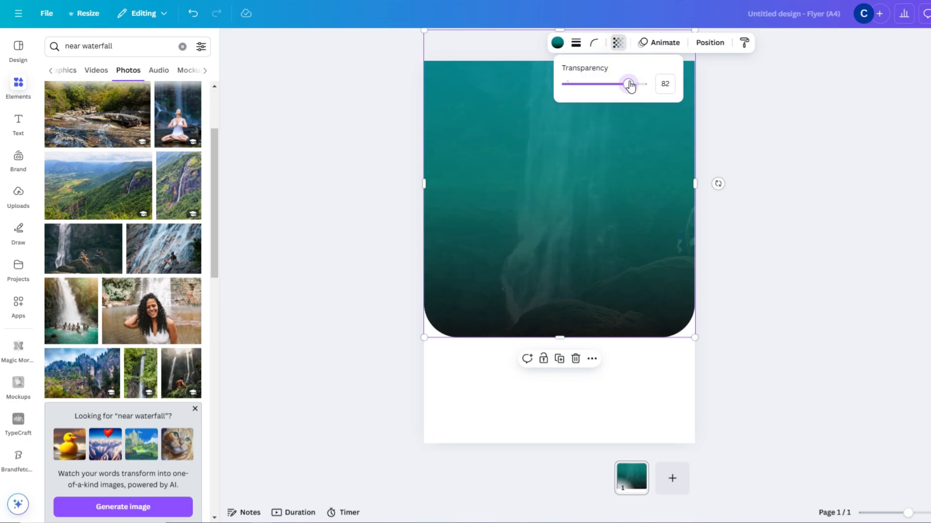
{"action": "left_click", "coordinate": [726, 128]}
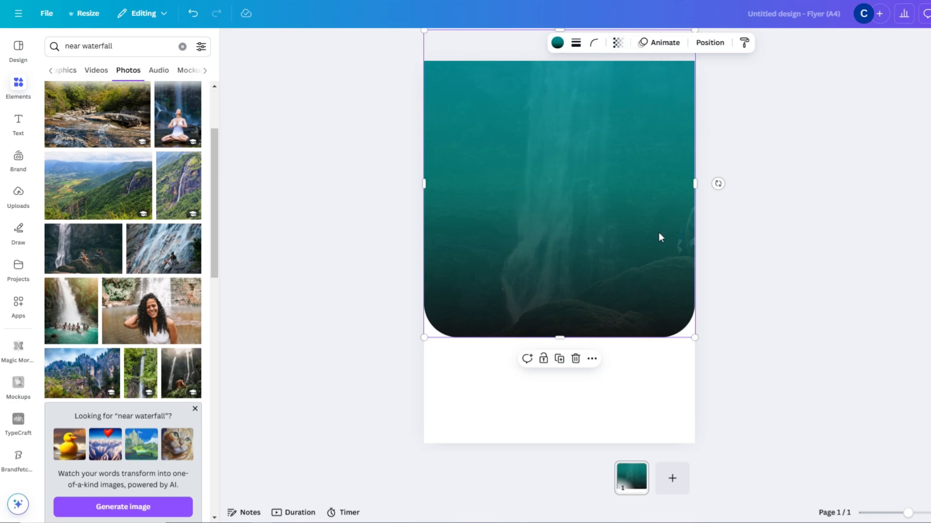
{"action": "left_click", "coordinate": [326, 204]}
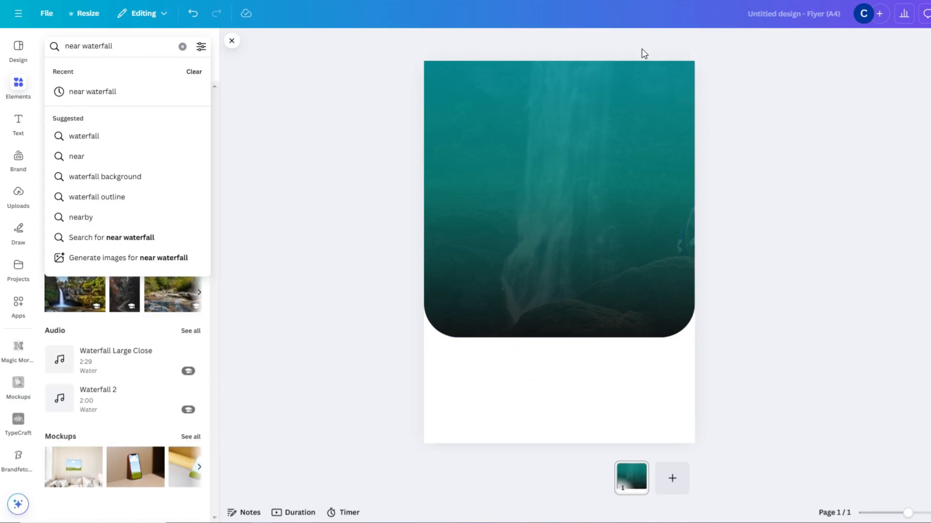
Search the elements for "frame" and insert the wavy-edged rounded square frame
{"action": "left_click", "coordinate": [352, 130]}
{"action": "left_click", "coordinate": [182, 46]}
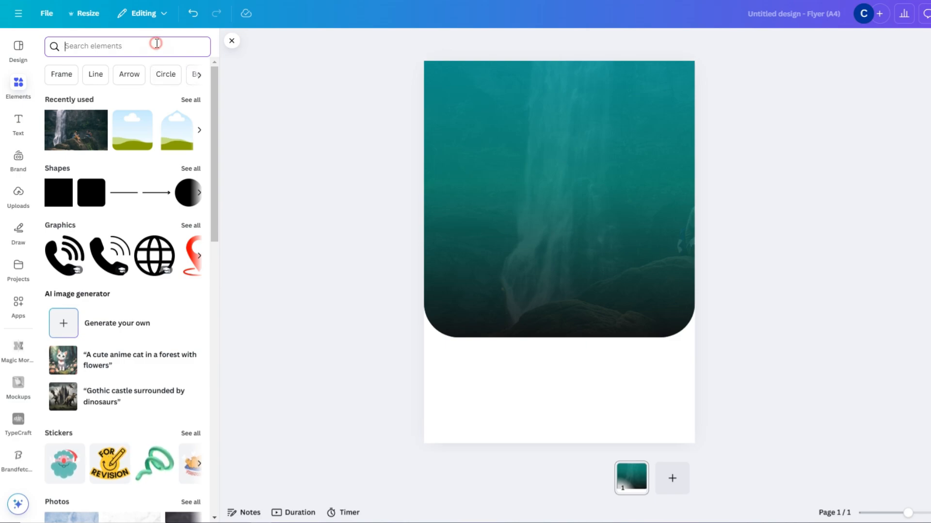
{"action": "type", "text": "frame"}
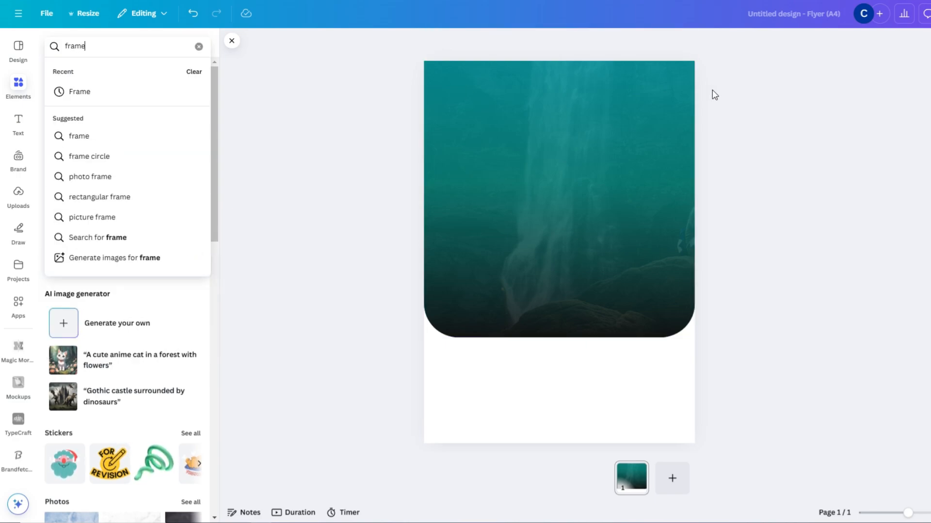
{"action": "key", "text": "Return"}
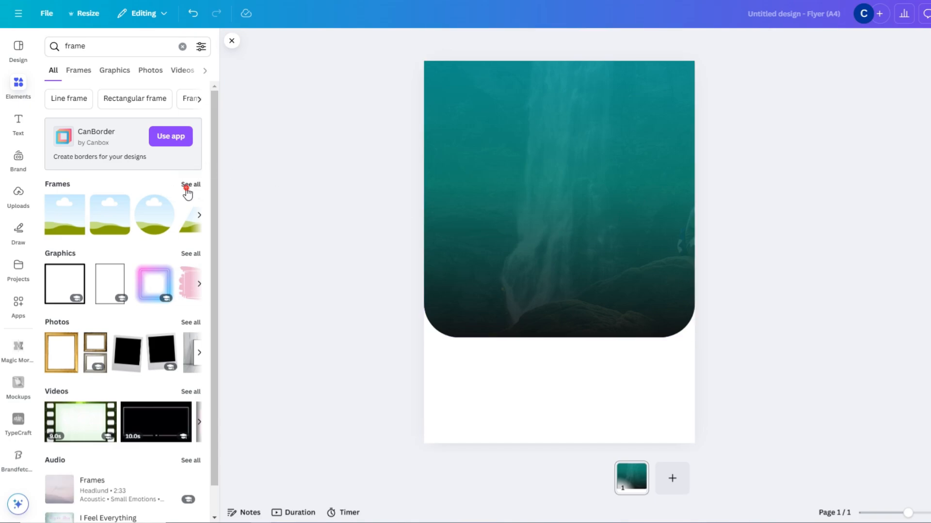
{"action": "left_click", "coordinate": [186, 189]}
{"action": "scroll", "coordinate": [160, 214], "scroll_direction": "down", "scroll_amount": 3}
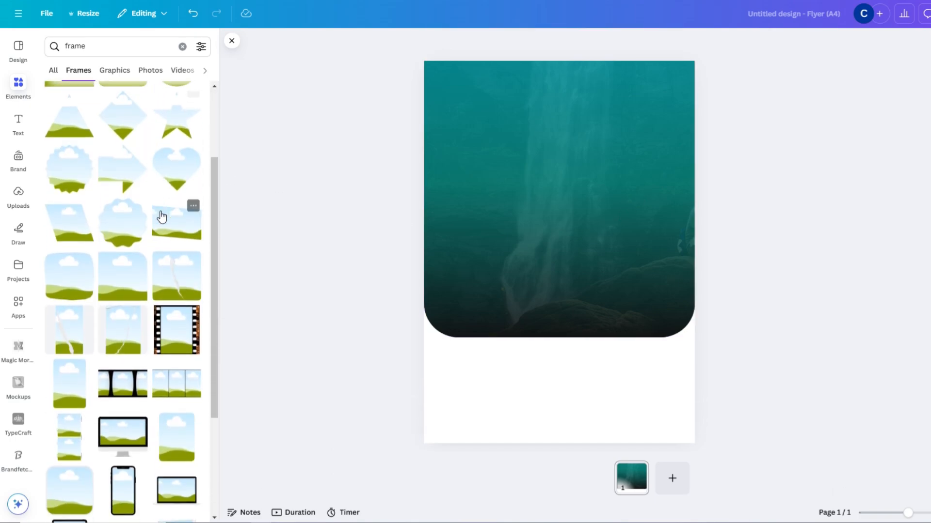
{"action": "scroll", "coordinate": [161, 217], "scroll_direction": "down", "scroll_amount": 2}
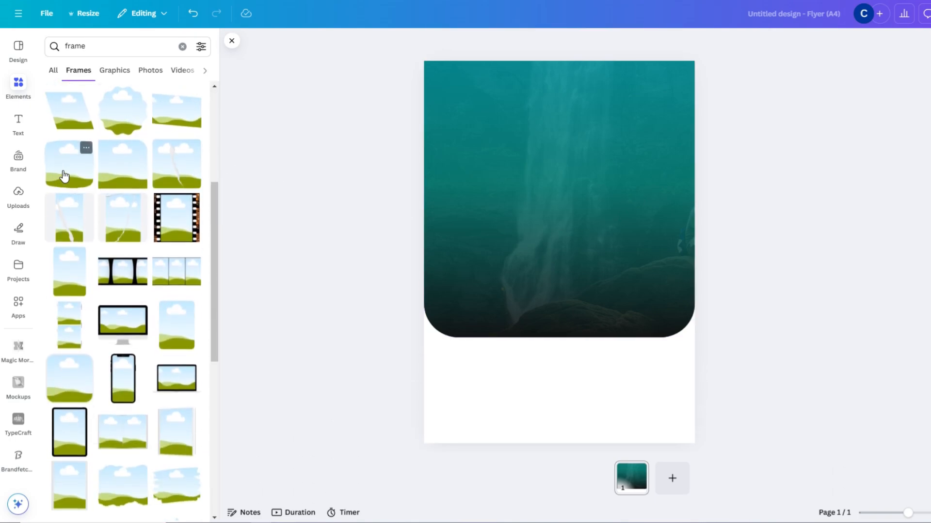
{"action": "scroll", "coordinate": [67, 208], "scroll_direction": "up", "scroll_amount": 5}
{"action": "scroll", "coordinate": [68, 238], "scroll_direction": "down", "scroll_amount": 4}
{"action": "left_click", "coordinate": [68, 227]}
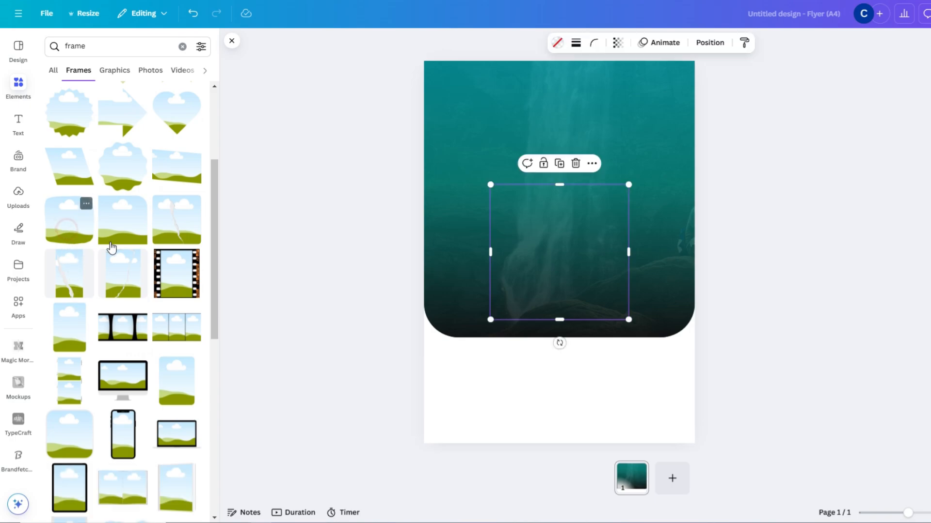
Stretch the new frame into a tall portrait shape, shrink it and place it across the overlay's lower-left corner
{"action": "left_click_drag", "start_coordinate": [559, 320], "coordinate": [513, 362]}
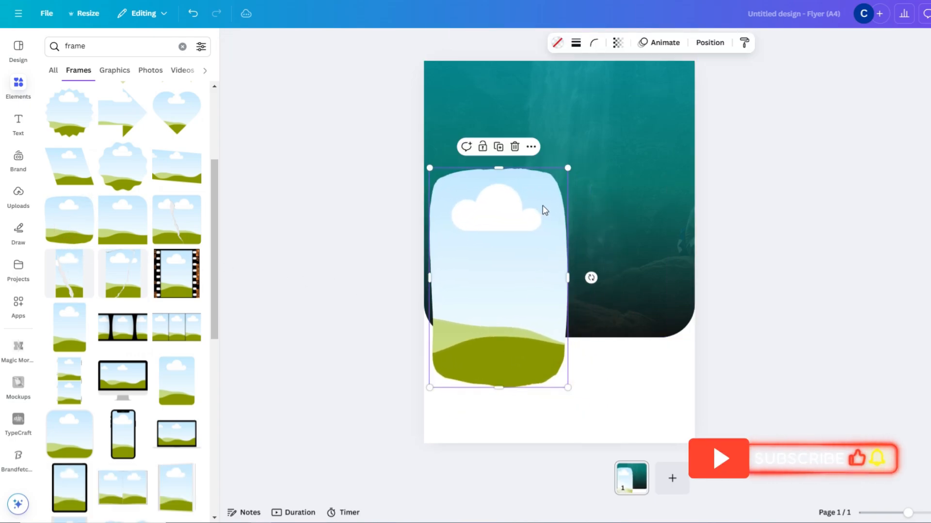
{"action": "left_click_drag", "start_coordinate": [568, 168], "coordinate": [513, 257]}
{"action": "mouse_move", "coordinate": [483, 308]}
{"action": "left_mouse_down"}
{"action": "mouse_move", "coordinate": [495, 293]}
{"action": "mouse_move", "coordinate": [489, 299]}
{"action": "left_mouse_up"}
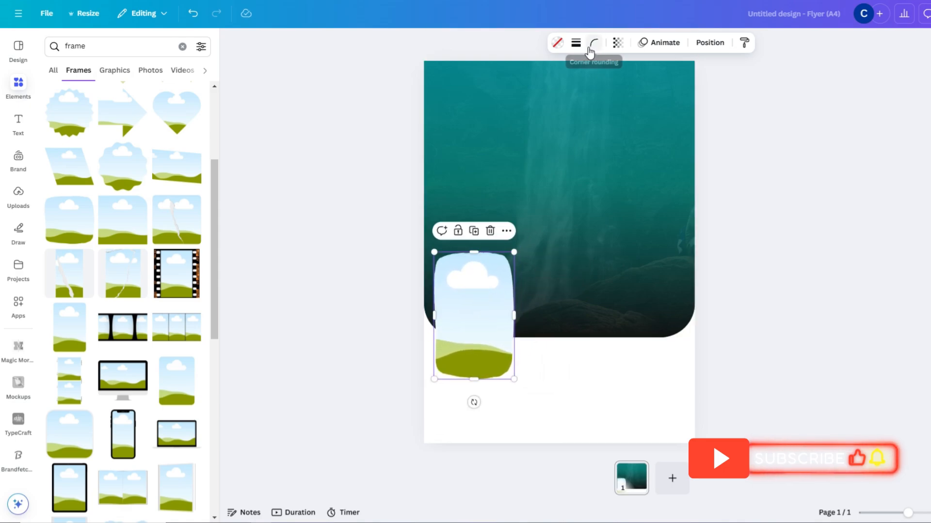
Give the small portrait frame a thick solid white border
{"action": "left_click", "coordinate": [576, 43]}
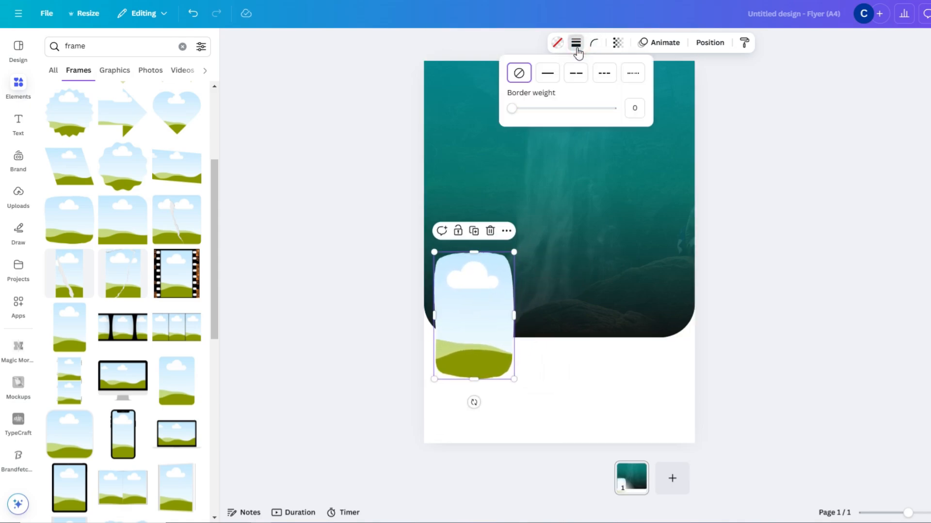
{"action": "left_click_drag", "start_coordinate": [512, 113], "coordinate": [526, 115]}
{"action": "left_click", "coordinate": [566, 45]}
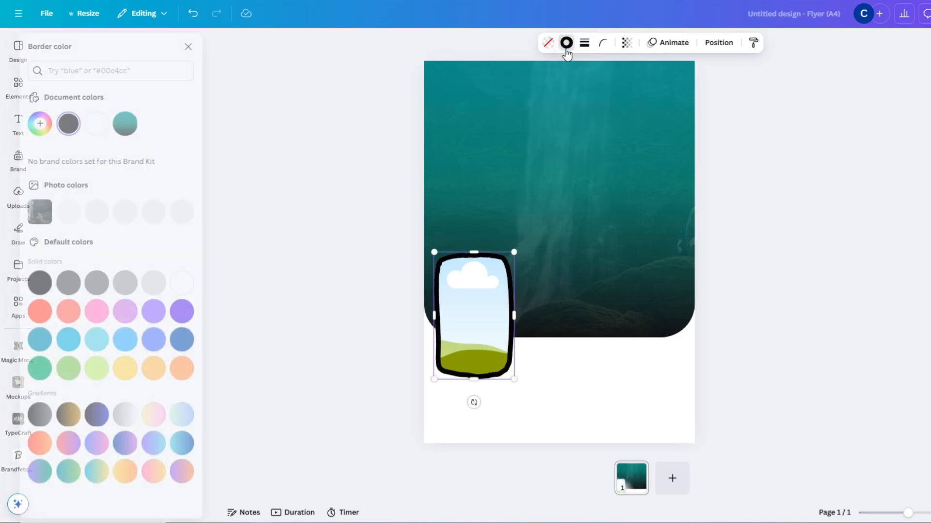
{"action": "left_click", "coordinate": [114, 124]}
{"action": "left_click", "coordinate": [301, 173]}
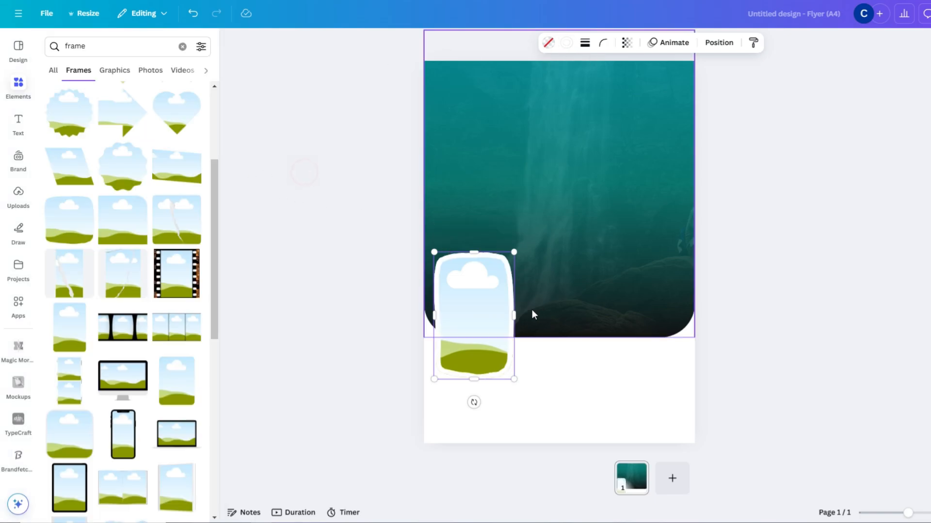
Search the photos for "paris" and place the Eiffel Tower picture with green leaves in the small frame
{"action": "left_click", "coordinate": [485, 309]}
{"action": "left_click", "coordinate": [32, 97]}
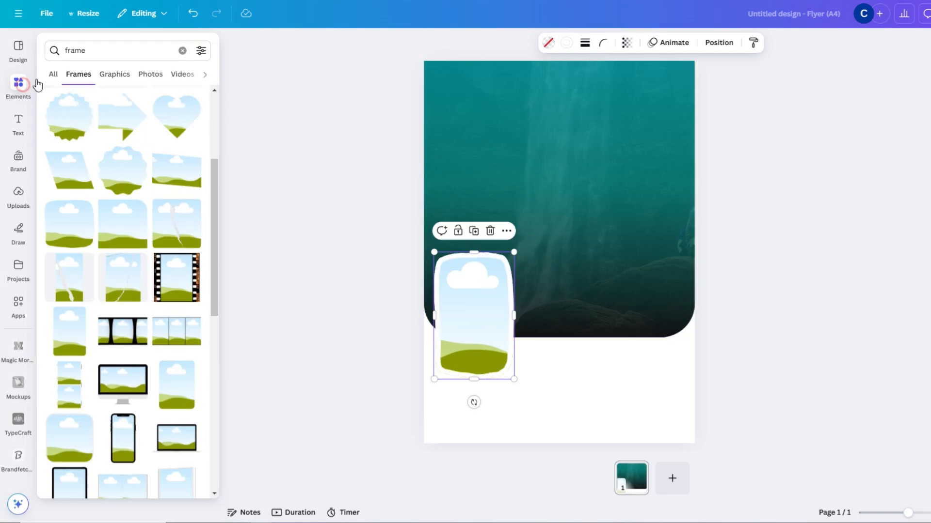
{"action": "left_click", "coordinate": [105, 51]}
{"action": "left_click", "coordinate": [183, 51]}
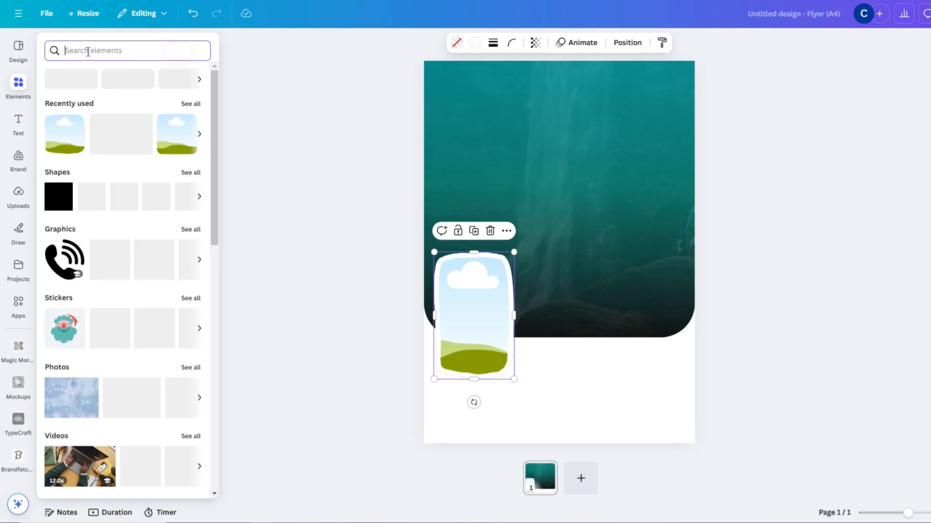
{"action": "left_click", "coordinate": [152, 53]}
{"action": "type", "text": "paris"}
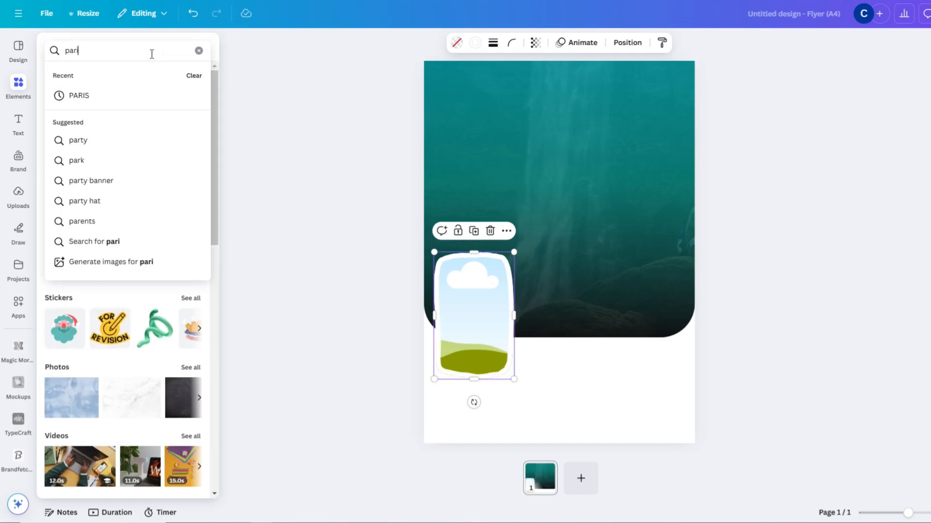
{"action": "key", "text": "Return"}
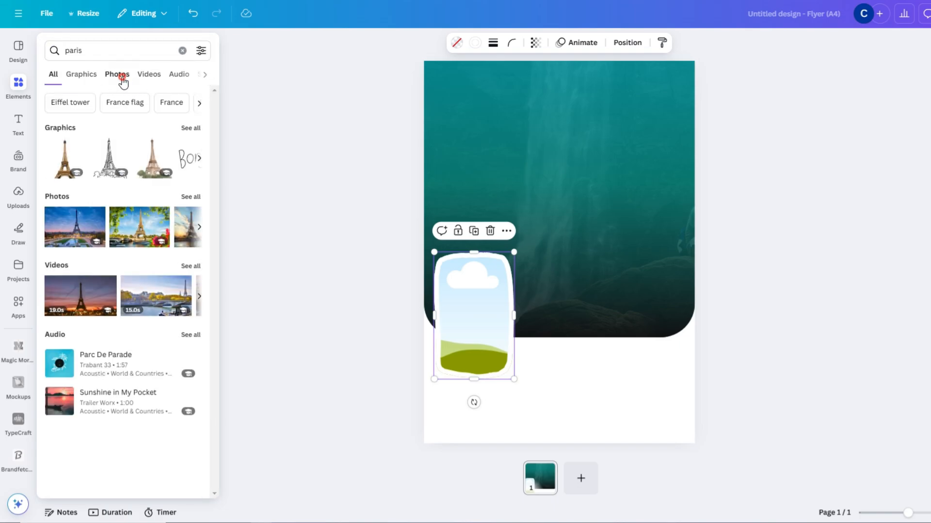
{"action": "left_click", "coordinate": [123, 80]}
{"action": "left_click_drag", "start_coordinate": [153, 154], "coordinate": [456, 318]}
{"action": "left_click", "coordinate": [569, 382]}
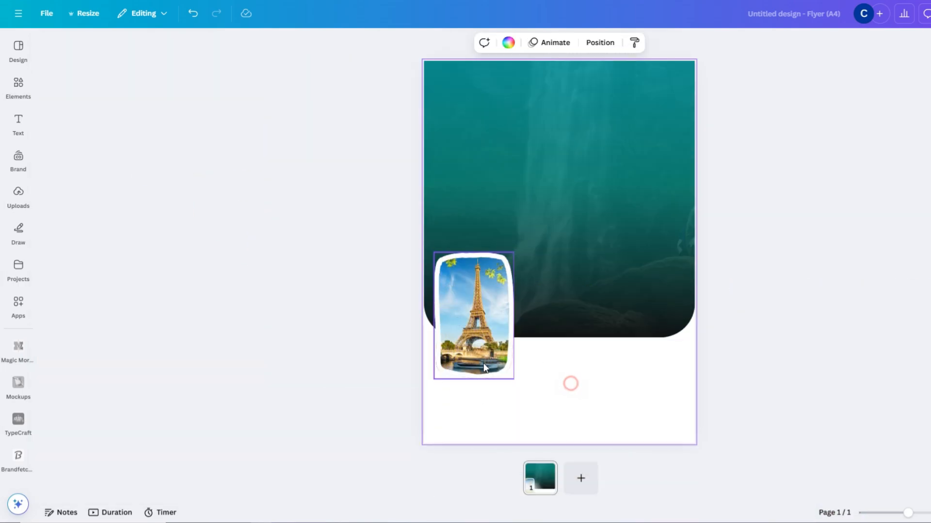
Shift the Eiffel Tower photo slightly left within its frame
{"action": "left_click", "coordinate": [475, 340]}
{"action": "double_click", "coordinate": [471, 319]}
{"action": "left_click_drag", "start_coordinate": [472, 319], "coordinate": [464, 319]}
{"action": "left_click", "coordinate": [679, 383]}
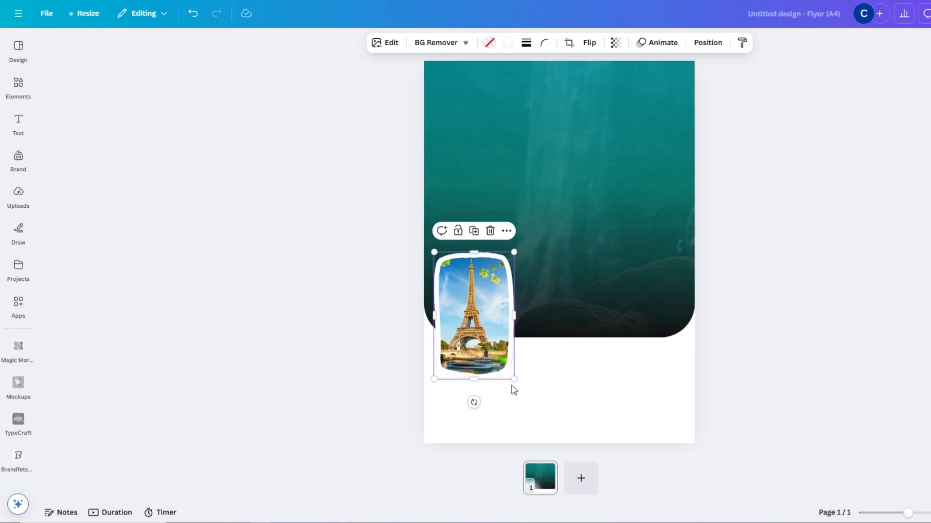
Duplicate the framed Eiffel Tower photo and place the copy directly to the right of the original
{"action": "right_click", "coordinate": [474, 293]}
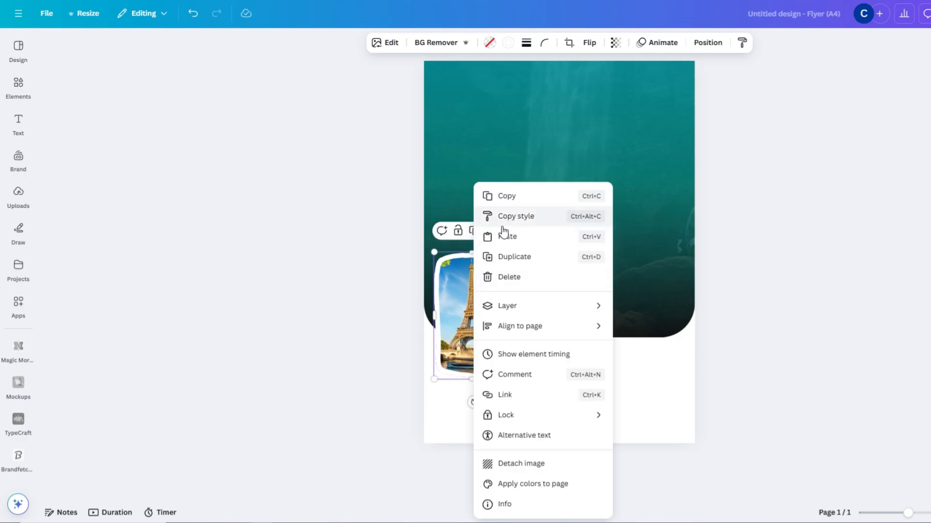
{"action": "left_click", "coordinate": [467, 236]}
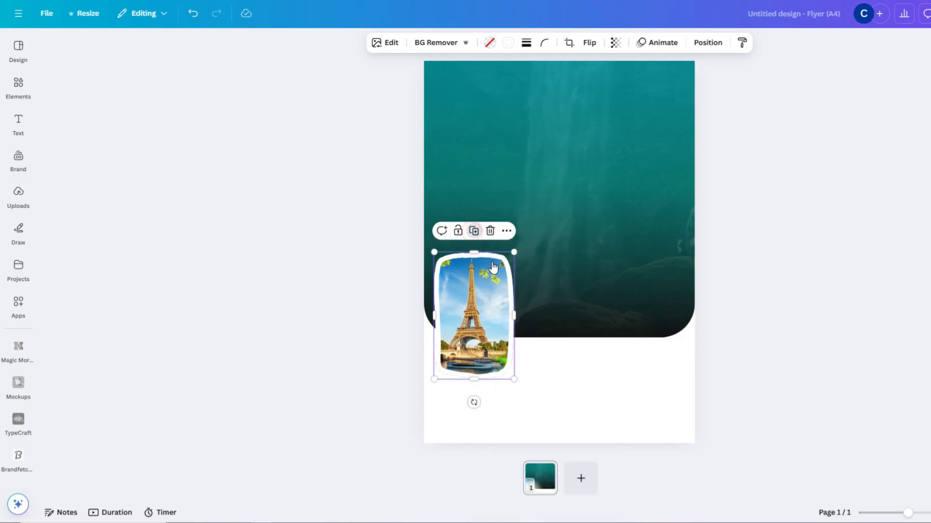
{"action": "left_click_drag", "start_coordinate": [487, 289], "coordinate": [559, 281]}
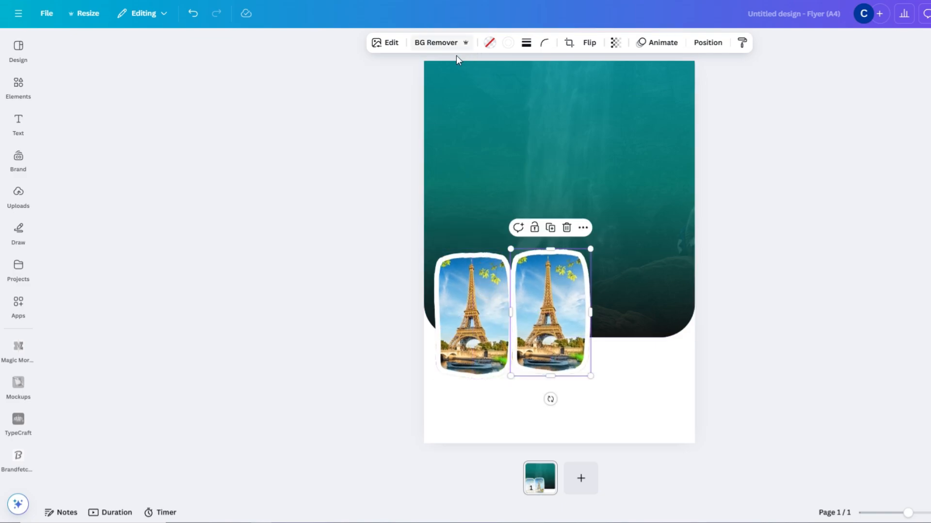
Fill the duplicated Eiffel Tower frame with solid black and set its border color to black
{"action": "left_click", "coordinate": [483, 46]}
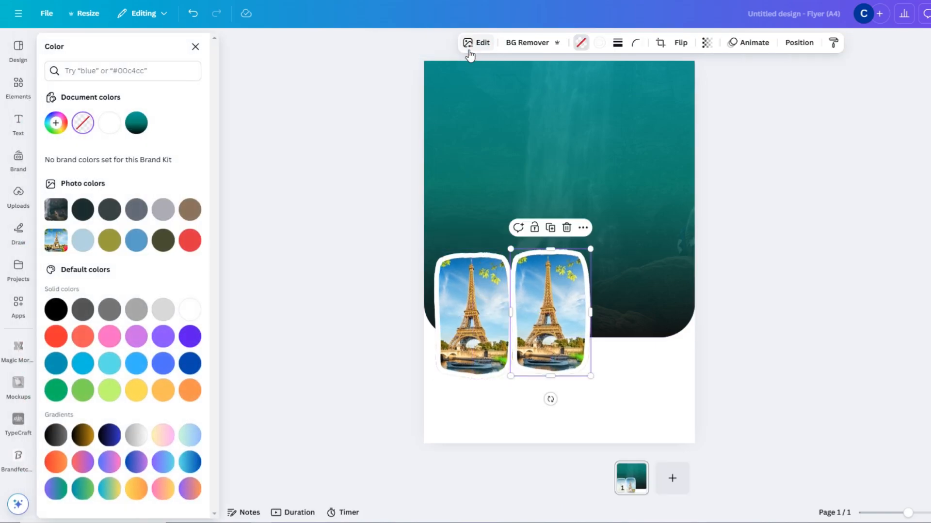
{"action": "left_click", "coordinate": [56, 125]}
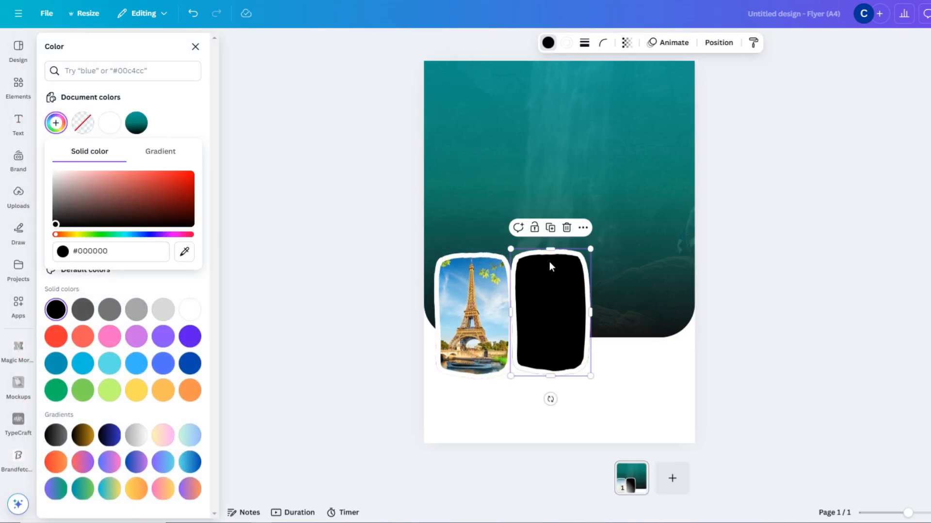
{"action": "left_click", "coordinate": [566, 43]}
{"action": "left_click", "coordinate": [83, 123]}
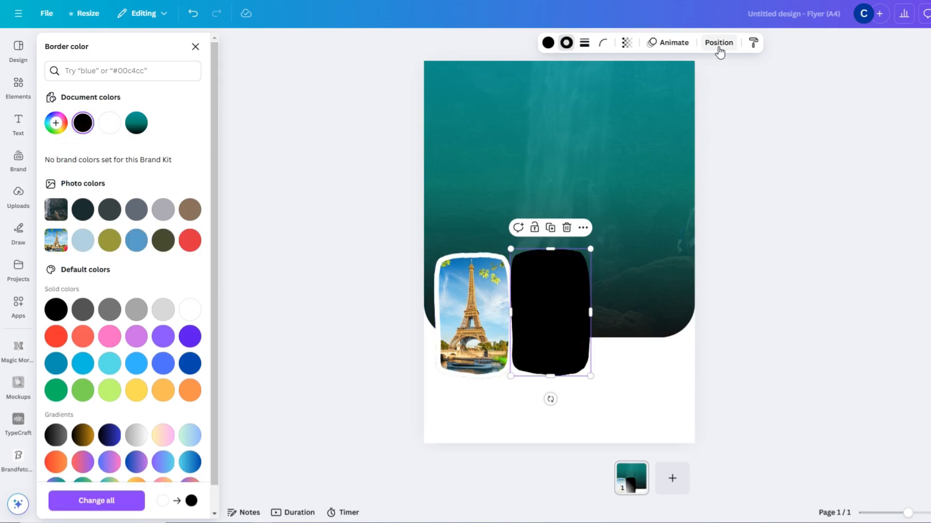
Move the black frame shape one layer down, beneath the original Eiffel Tower photo
{"action": "left_click", "coordinate": [719, 43]}
{"action": "left_click", "coordinate": [161, 74]}
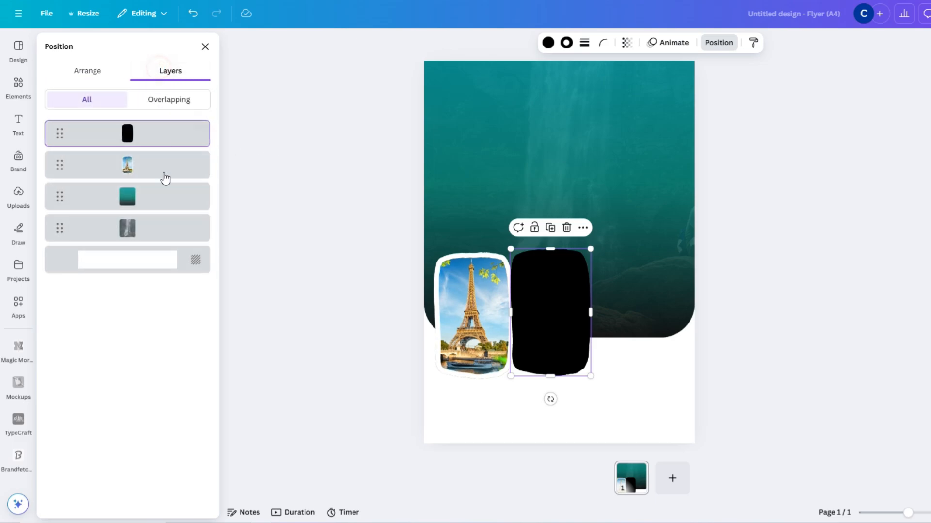
{"action": "left_click_drag", "start_coordinate": [138, 141], "coordinate": [141, 174]}
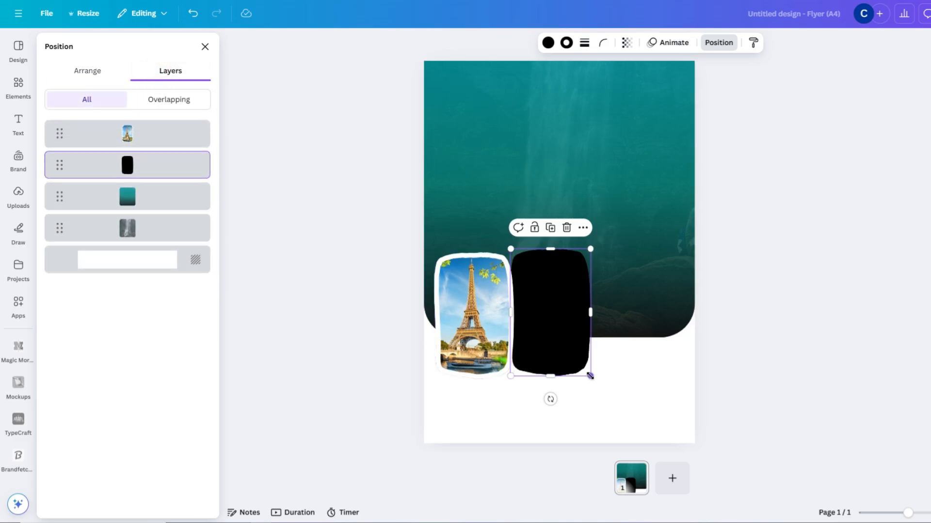
Fit the black shape behind the Eiffel Tower photo so it shows slightly past the photo's right and bottom edges as a shadow
{"action": "left_click_drag", "start_coordinate": [590, 376], "coordinate": [504, 361]}
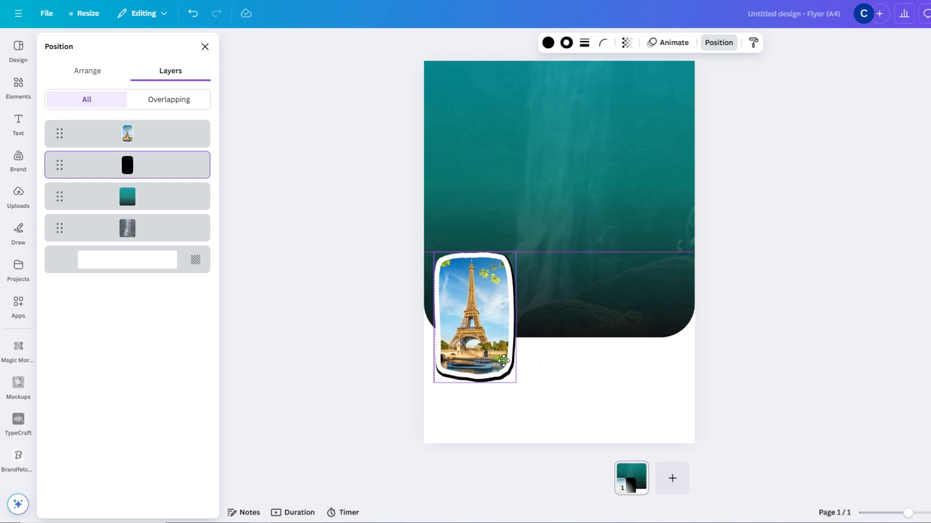
{"action": "left_click_drag", "start_coordinate": [503, 361], "coordinate": [504, 360]}
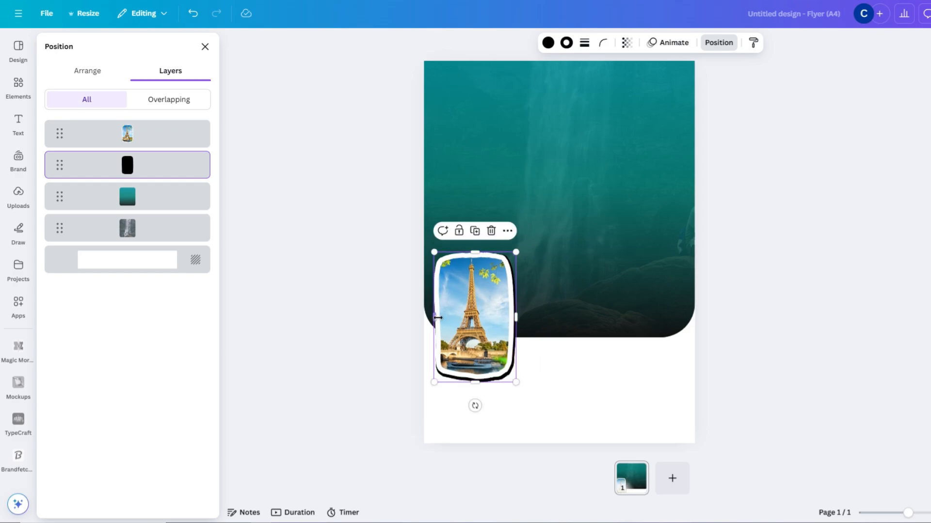
{"action": "left_click_drag", "start_coordinate": [438, 317], "coordinate": [443, 318]}
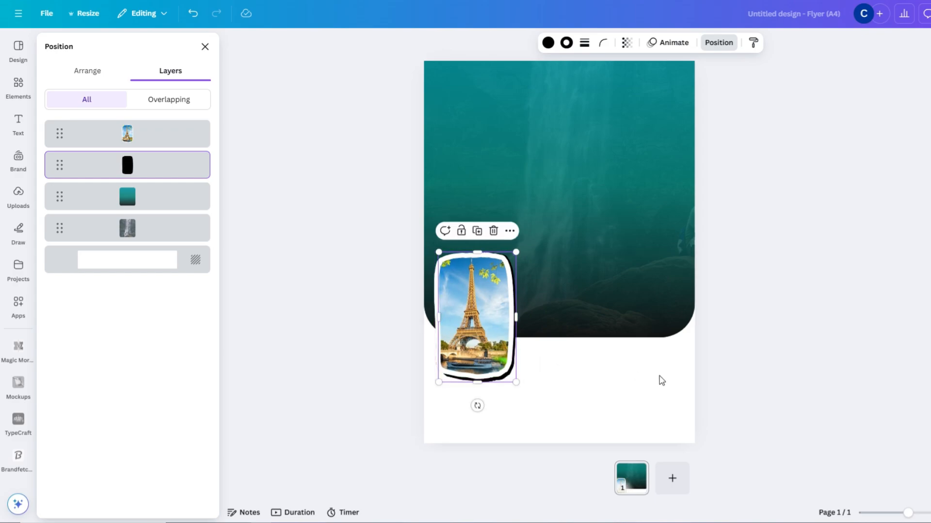
{"action": "left_click_drag", "start_coordinate": [515, 320], "coordinate": [516, 320]}
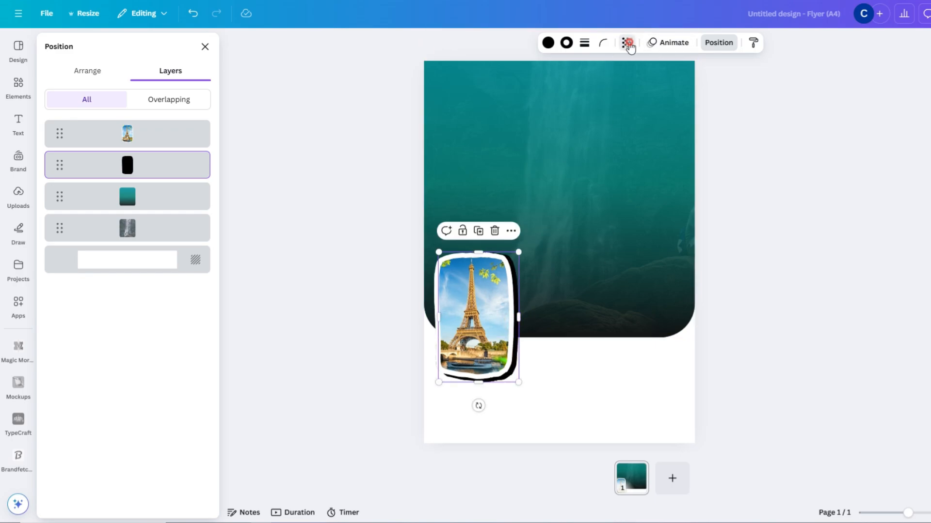
Reduce the black shadow shape's transparency value to 31
{"action": "left_click", "coordinate": [626, 43]}
{"action": "left_click_drag", "start_coordinate": [648, 86], "coordinate": [599, 101]}
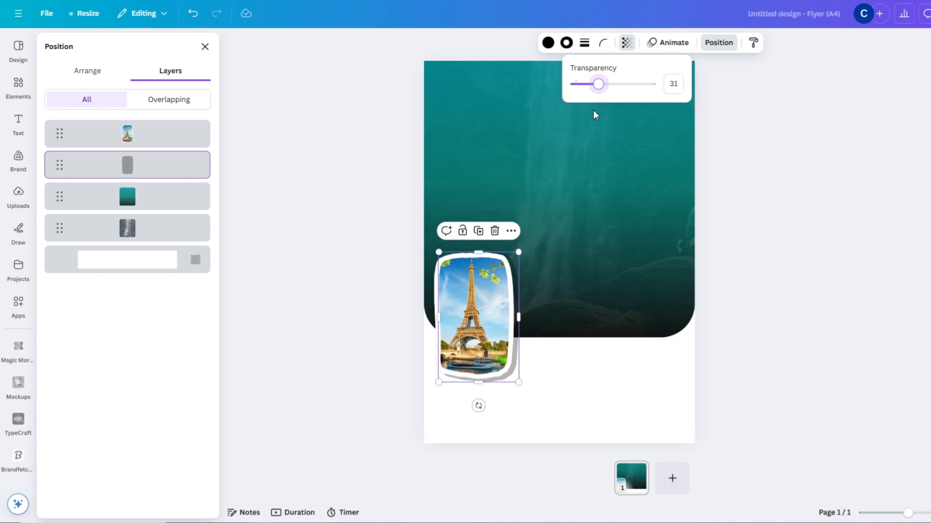
{"action": "left_click", "coordinate": [598, 368]}
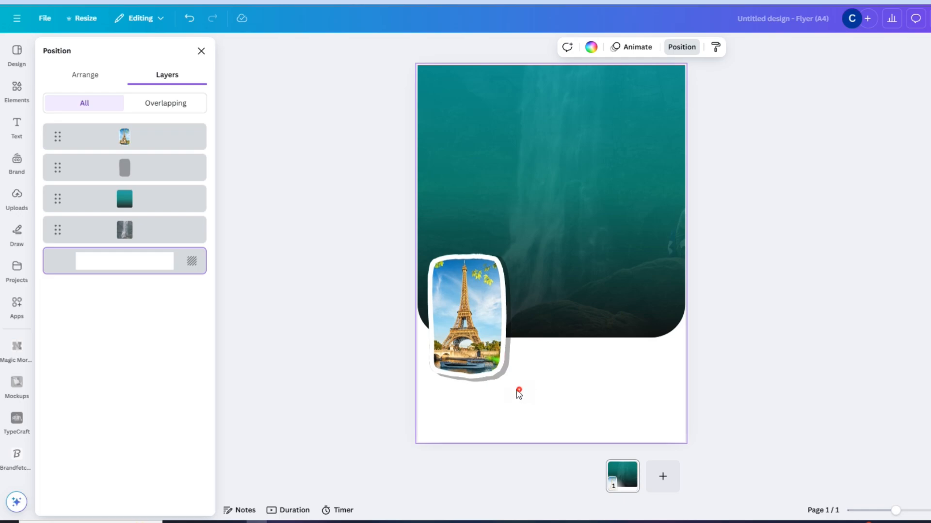
Try grouping the Eiffel Tower photo with its shadow shape, and undo the grouping
{"action": "left_click_drag", "start_coordinate": [519, 394], "coordinate": [417, 324]}
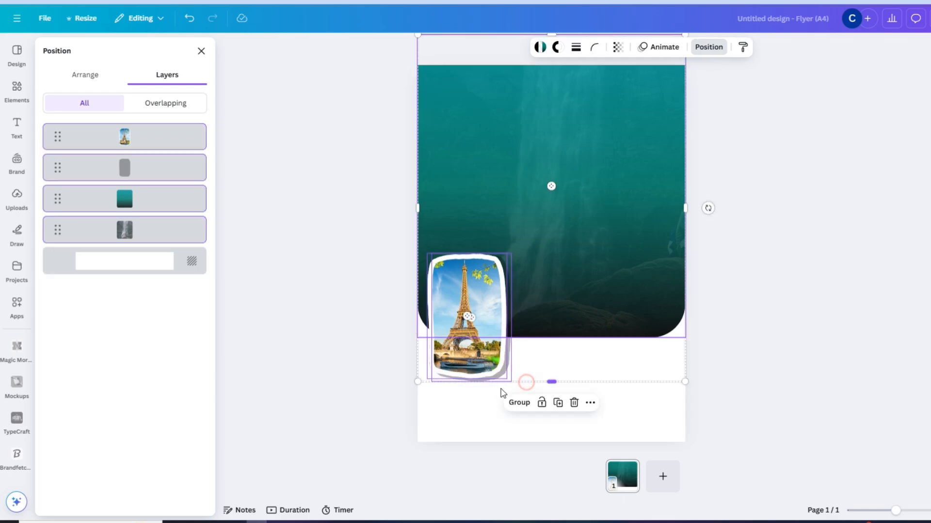
{"action": "left_click", "coordinate": [494, 400]}
{"action": "left_click_drag", "start_coordinate": [511, 393], "coordinate": [460, 371]}
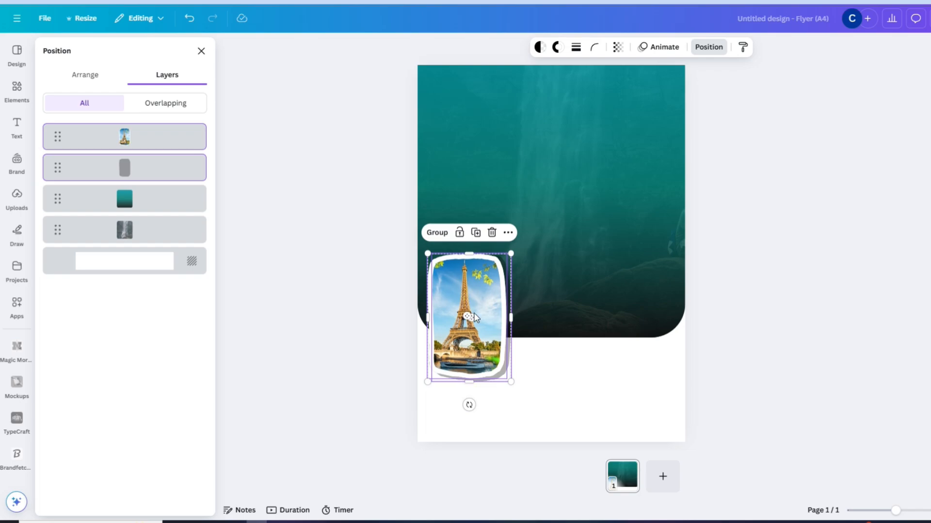
{"action": "key", "text": "ctrl+g"}
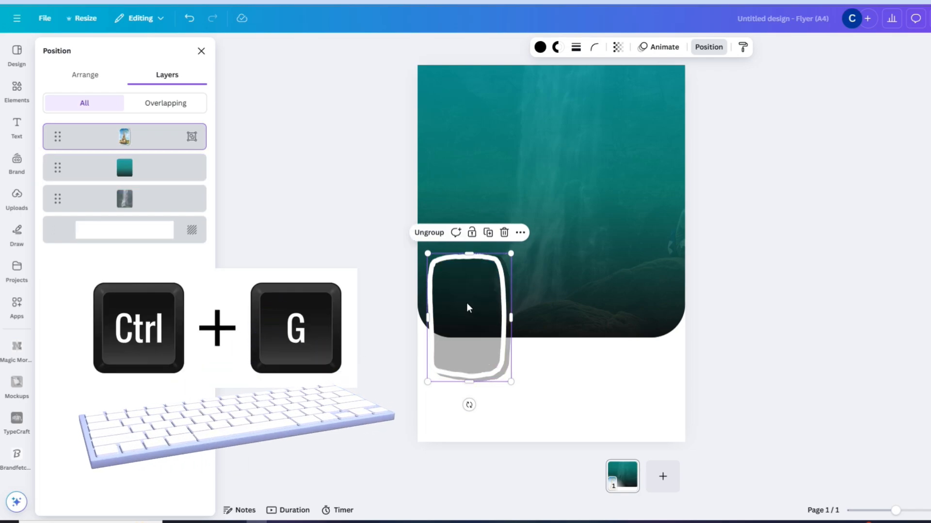
{"action": "key", "text": "ctrl+z"}
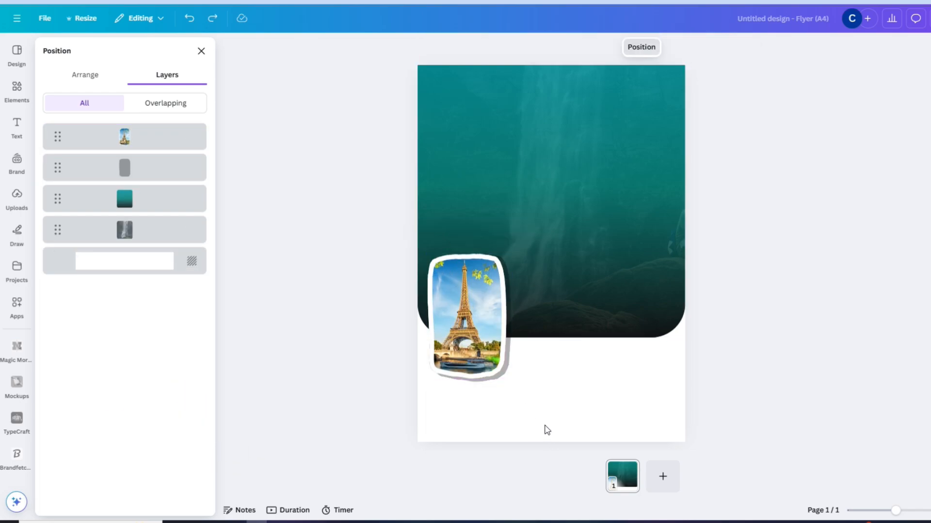
Group the framed Eiffel Tower photo with its shadow shape
{"action": "left_click_drag", "start_coordinate": [545, 427], "coordinate": [442, 258]}
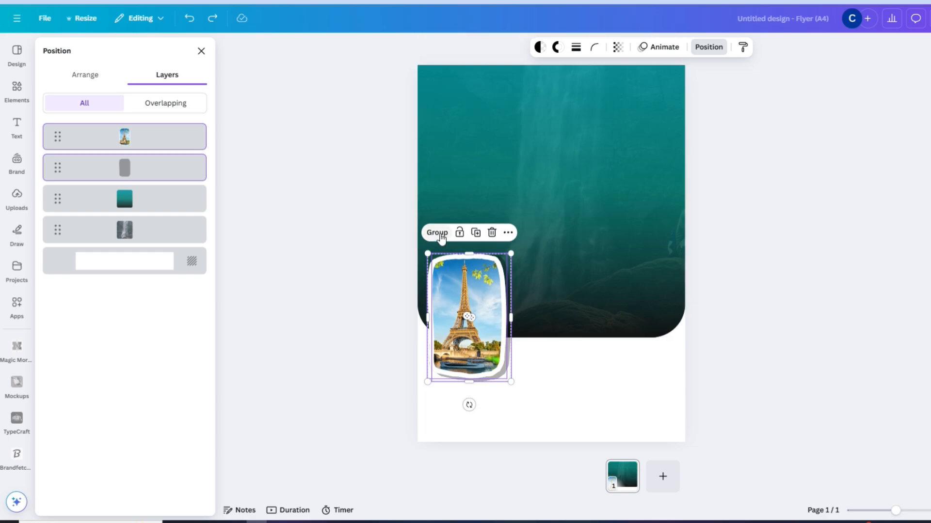
{"action": "left_click_drag", "start_coordinate": [525, 399], "coordinate": [449, 349]}
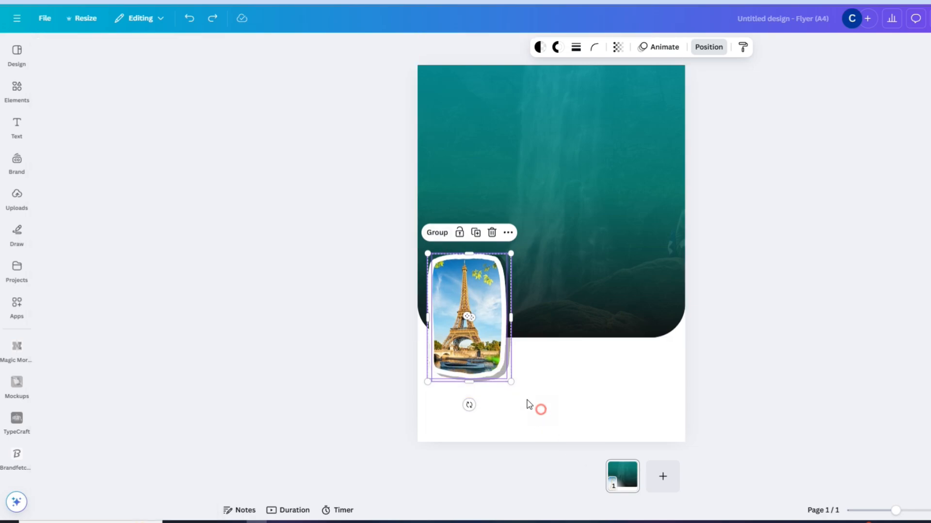
{"action": "left_click_drag", "start_coordinate": [526, 399], "coordinate": [442, 258]}
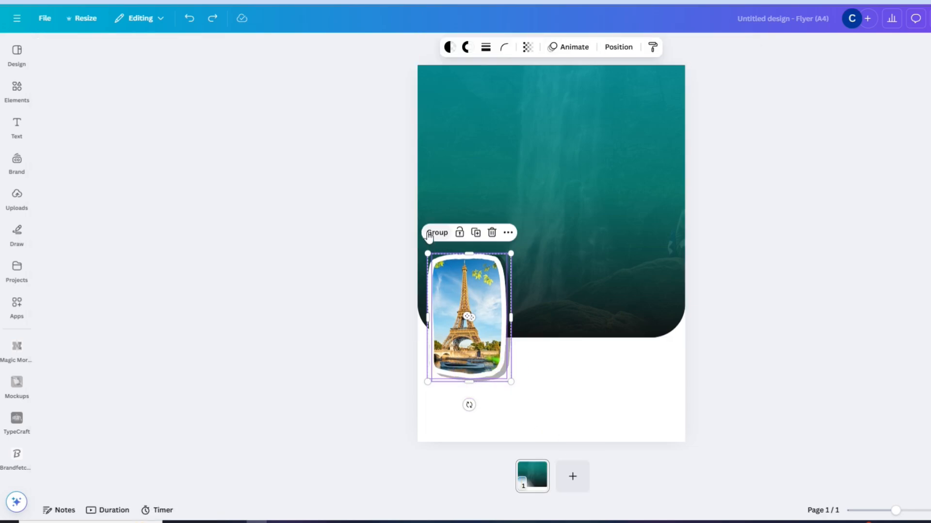
{"action": "left_click", "coordinate": [429, 234]}
{"action": "left_click", "coordinate": [525, 369]}
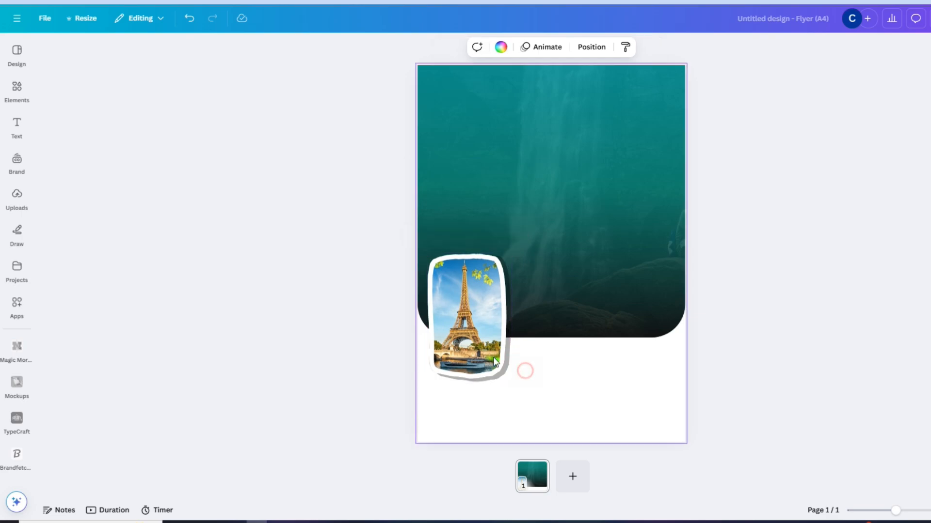
{"action": "left_click", "coordinate": [483, 364]}
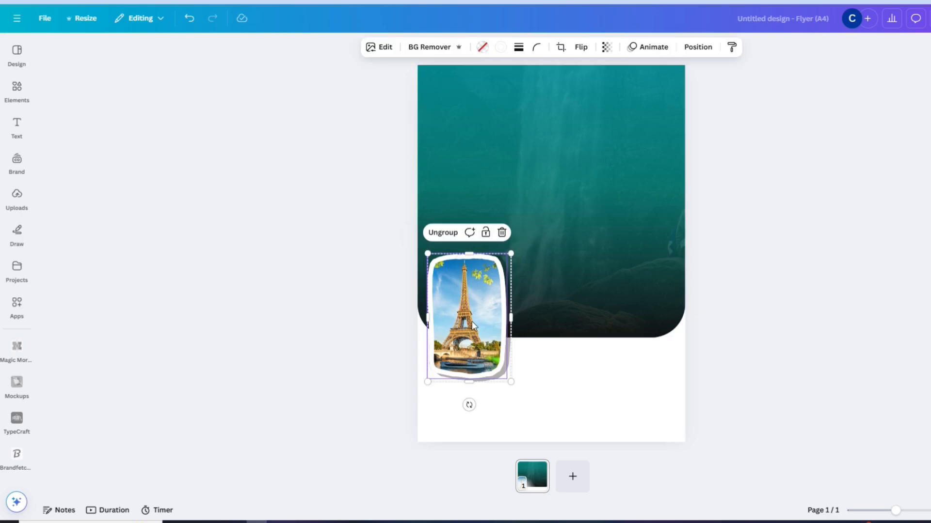
Duplicate the grouped Eiffel Tower photo twice and line up the three framed photos in a row
{"action": "left_click_drag", "start_coordinate": [470, 326], "coordinate": [631, 317]}
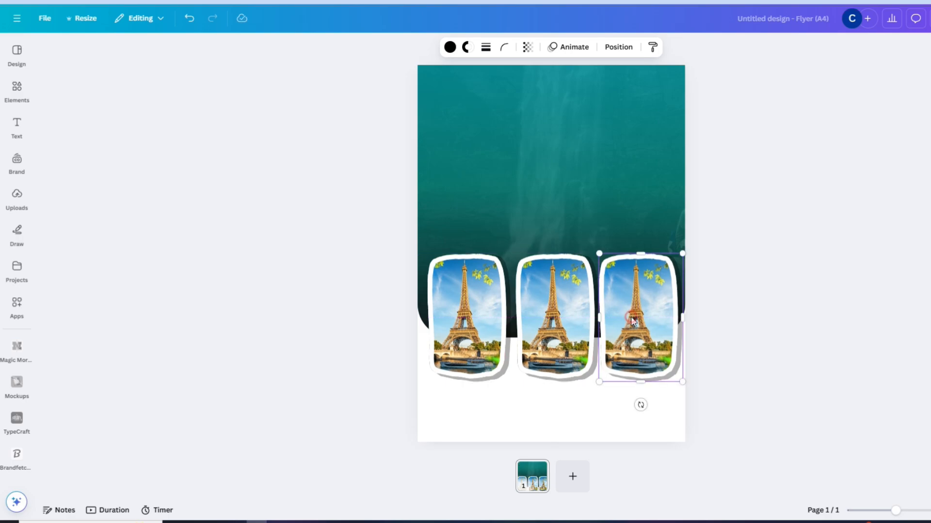
{"action": "left_click", "coordinate": [700, 318]}
{"action": "left_click", "coordinate": [553, 321]}
{"action": "left_click_drag", "start_coordinate": [463, 323], "coordinate": [459, 324]}
Select all three framed photos together and scale them down slightly
{"action": "left_click", "coordinate": [519, 322]}
{"action": "left_click", "coordinate": [621, 323]}
{"action": "key", "text": "ctrl+a"}
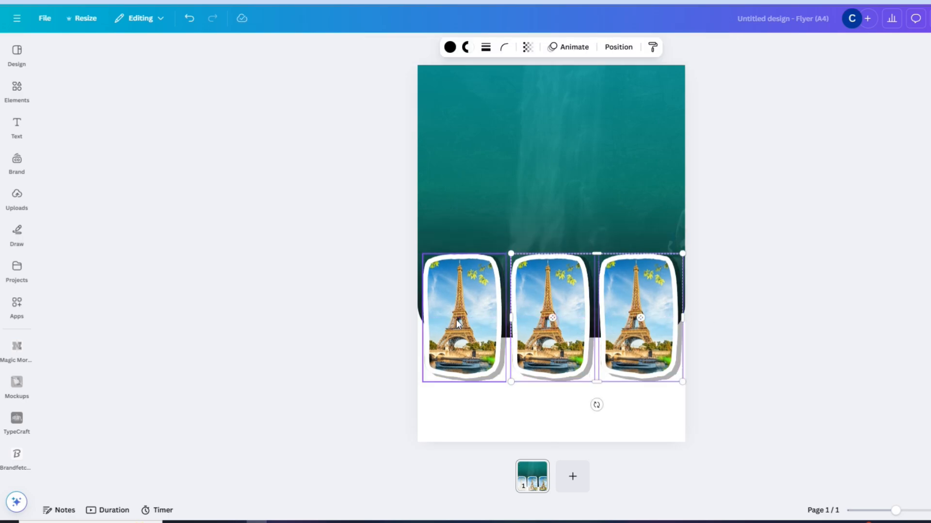
{"action": "left_click", "coordinate": [682, 381]}
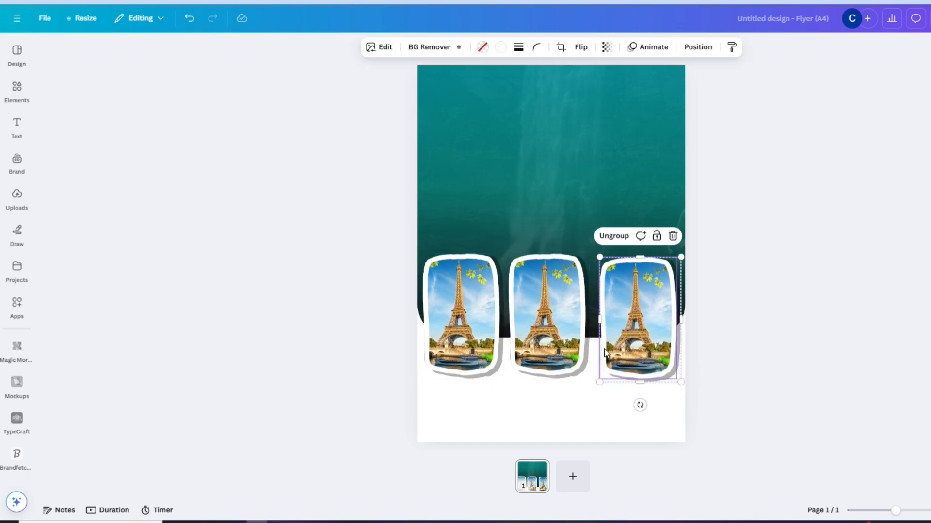
Adjust the positions of the three framed photos to space them across the flyer's width
{"action": "left_click", "coordinate": [506, 333]}
{"action": "left_click", "coordinate": [555, 333]}
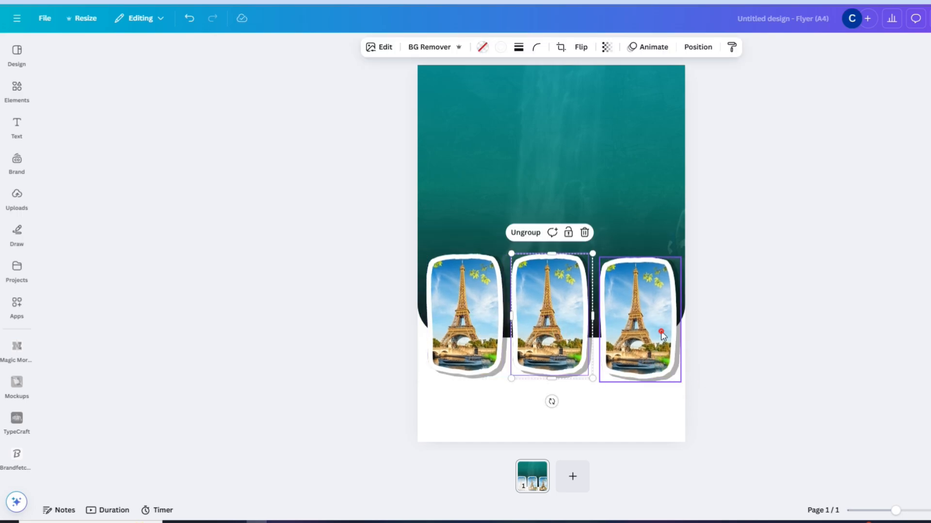
{"action": "left_click", "coordinate": [661, 334]}
Ungroup the middle framed photo and its shadow
{"action": "left_click", "coordinate": [556, 320]}
{"action": "right_click", "coordinate": [556, 319]}
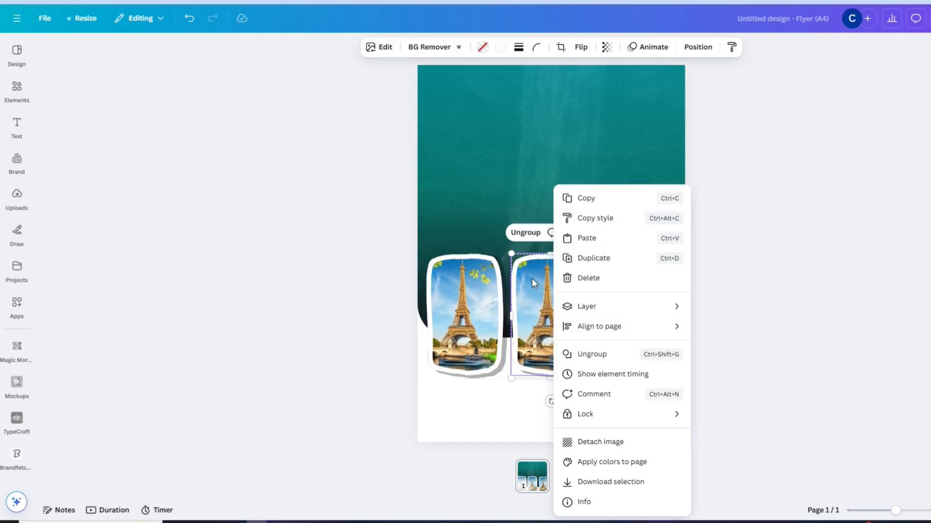
{"action": "left_click", "coordinate": [515, 234]}
{"action": "left_click", "coordinate": [722, 257]}
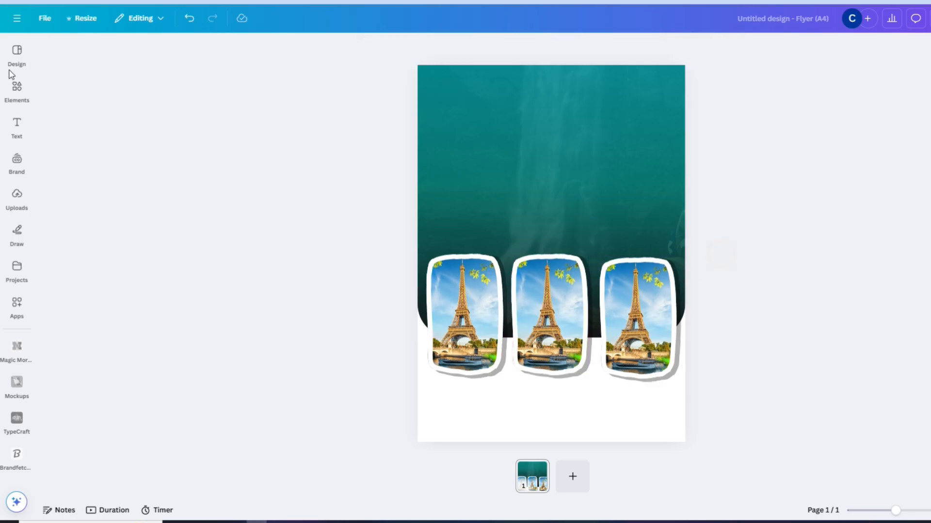
Search the photo elements for "london"
{"action": "left_click", "coordinate": [17, 88]}
{"action": "left_click", "coordinate": [101, 52]}
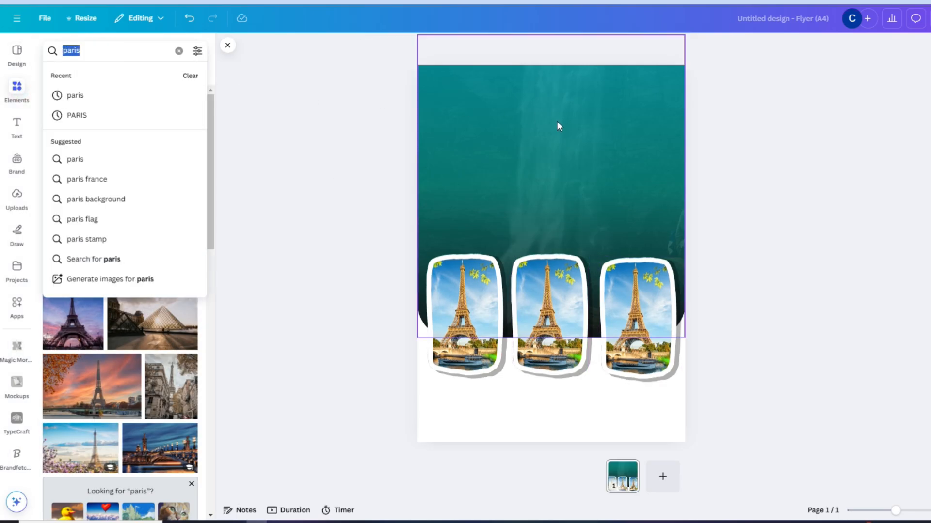
{"action": "key", "text": "BackSpace"}
{"action": "type", "text": "lo"}
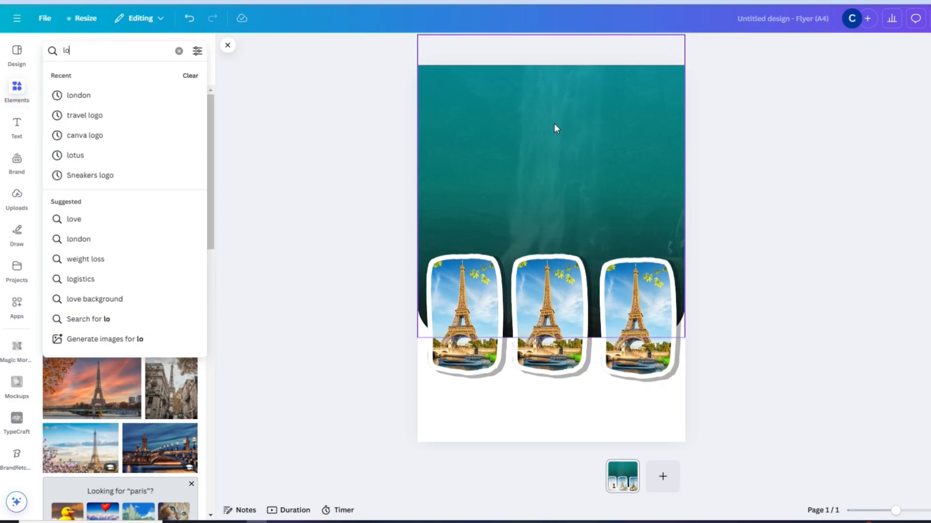
{"action": "type", "text": "ndon"}
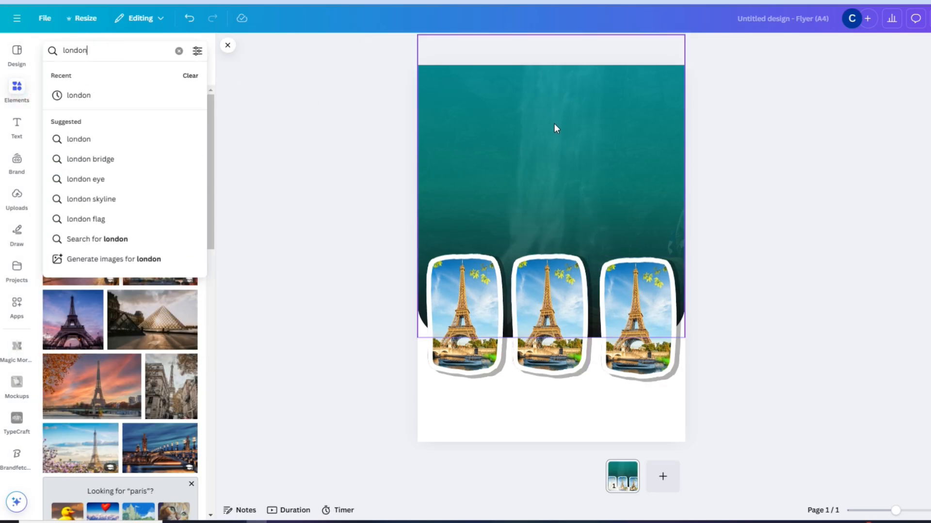
{"action": "left_click", "coordinate": [135, 100]}
Try the Big Ben photos with the red bus and with the Union Jack in the middle frame
{"action": "left_click_drag", "start_coordinate": [165, 272], "coordinate": [548, 310]}
{"action": "double_click", "coordinate": [548, 310]}
{"action": "left_click_drag", "start_coordinate": [549, 310], "coordinate": [494, 311]}
{"action": "key", "text": "Return"}
{"action": "left_click_drag", "start_coordinate": [167, 151], "coordinate": [527, 317]}
{"action": "double_click", "coordinate": [549, 316]}
{"action": "key", "text": "Return"}
{"action": "double_click", "coordinate": [548, 315]}
Place the Big Ben photo with green leaves in the middle frame, enlarge it and position the clock tower inside the frame
{"action": "left_click_drag", "start_coordinate": [71, 271], "coordinate": [597, 335]}
{"action": "left_click_drag", "start_coordinate": [671, 253], "coordinate": [689, 242]}
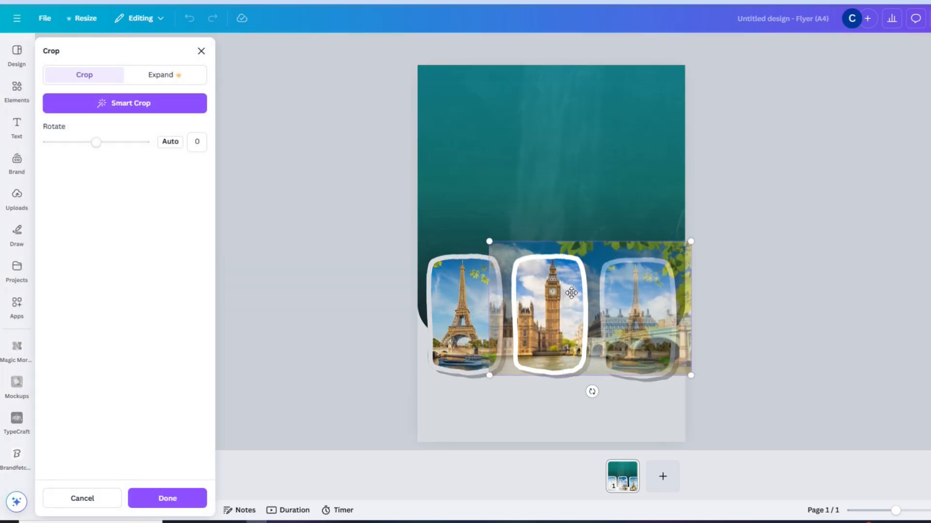
{"action": "left_click_drag", "start_coordinate": [571, 293], "coordinate": [565, 309]}
{"action": "left_click", "coordinate": [717, 321]}
{"action": "left_click", "coordinate": [740, 301]}
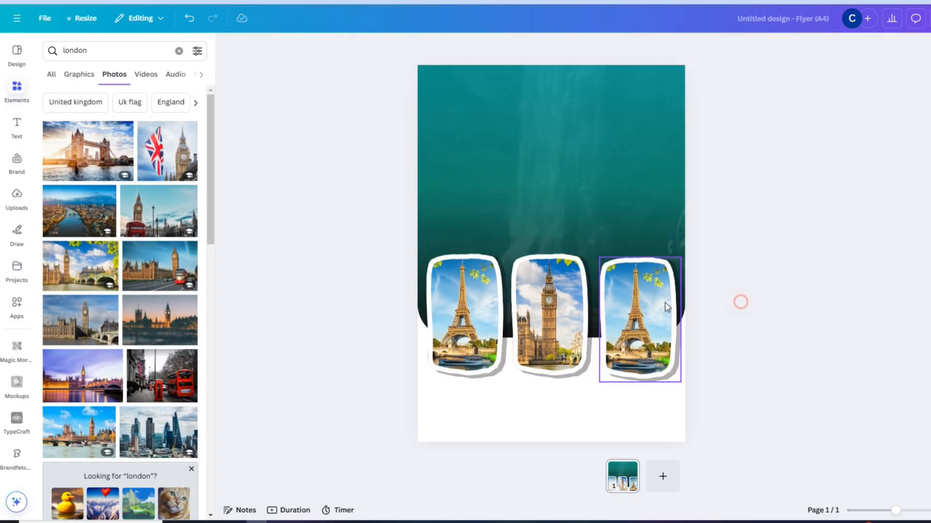
Search the photo elements for "pisa"
{"action": "left_click", "coordinate": [17, 90]}
{"action": "left_click", "coordinate": [87, 50]}
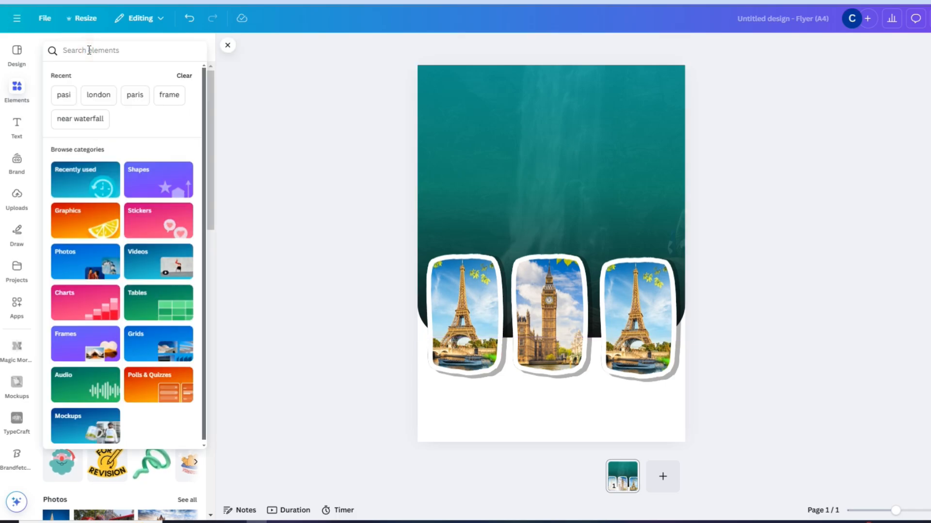
{"action": "type", "text": "pisa"}
{"action": "left_click", "coordinate": [74, 95]}
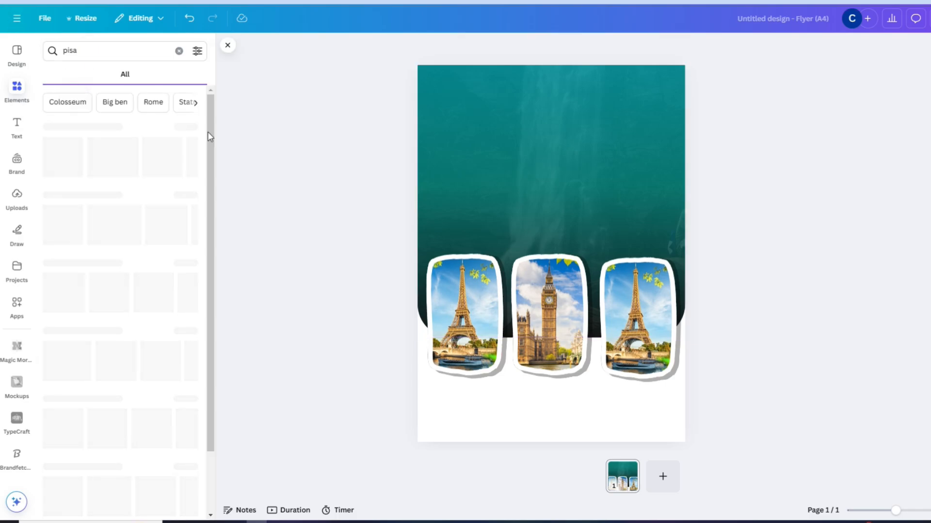
{"action": "left_click", "coordinate": [124, 85]}
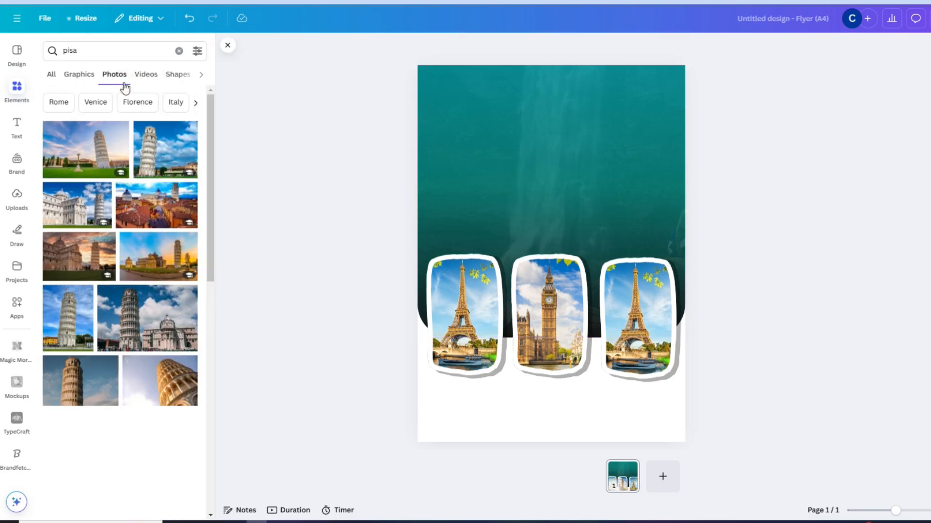
Place the Leaning Tower photo with the green lawn in the third frame and reposition the tower inside it
{"action": "left_click_drag", "start_coordinate": [86, 141], "coordinate": [636, 315]}
{"action": "double_click", "coordinate": [602, 308]}
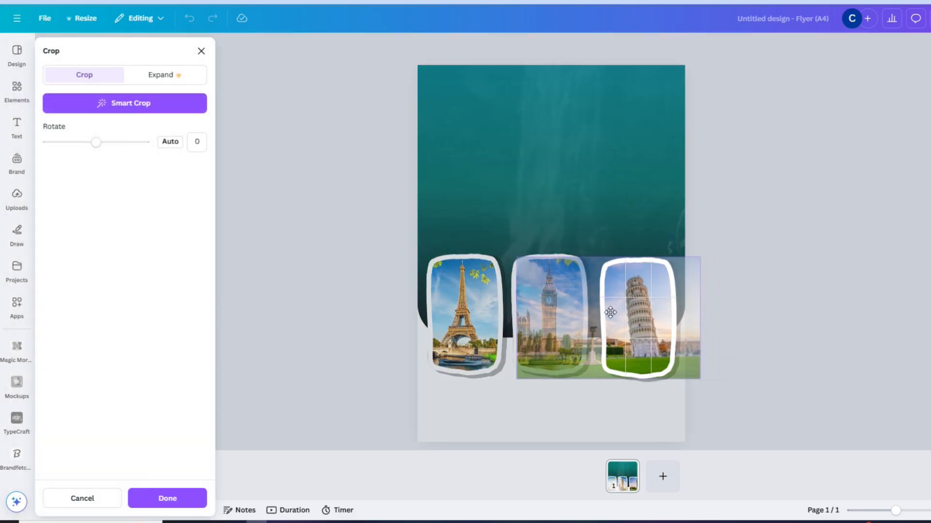
{"action": "left_click", "coordinate": [734, 329]}
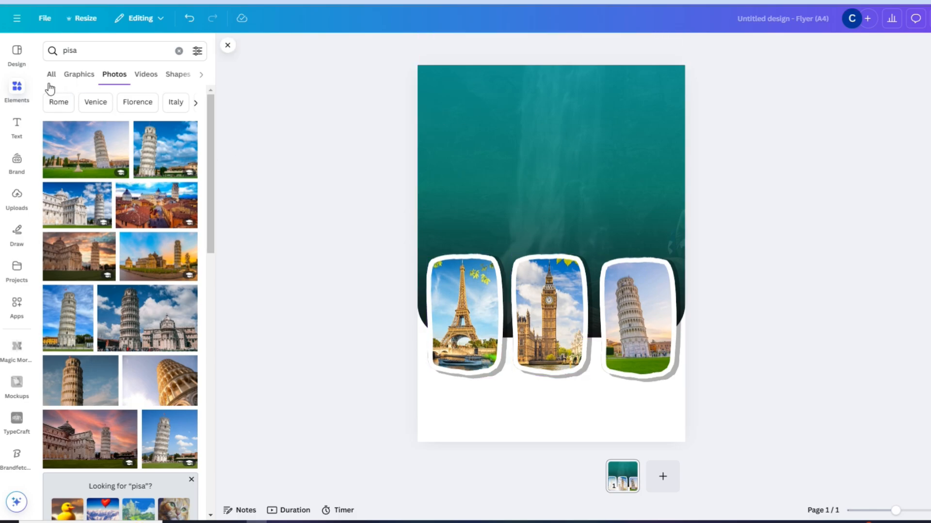
Add a two-line heading reading "TRAVEL" and "THE WORLD" and place it near the top of the flyer
{"action": "left_click", "coordinate": [19, 134]}
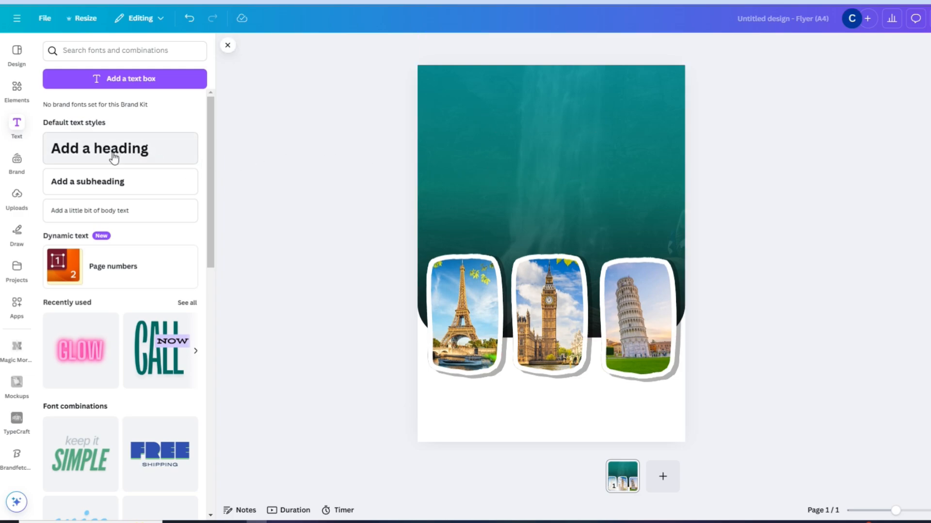
{"action": "left_click", "coordinate": [145, 150]}
{"action": "type", "text": "TRAVEL"}
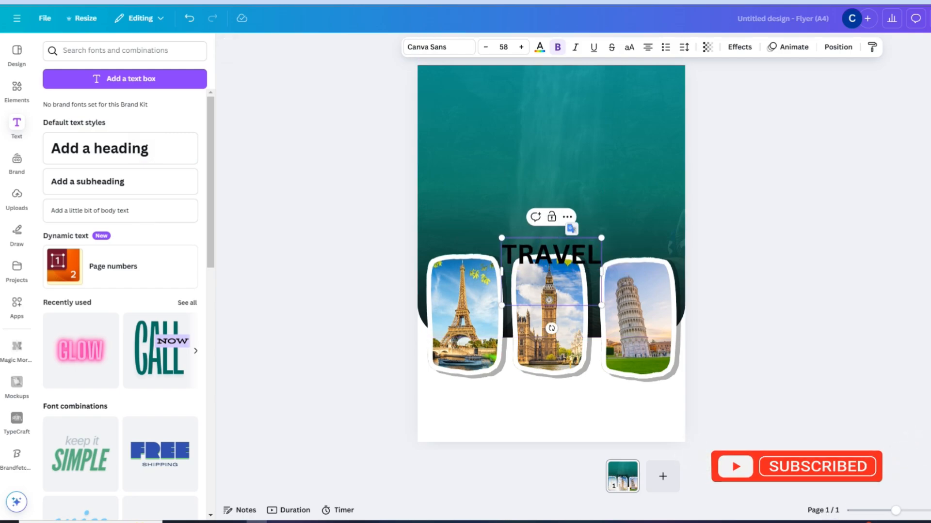
{"action": "key", "text": "Return"}
{"action": "type", "text": "THE WORLD"}
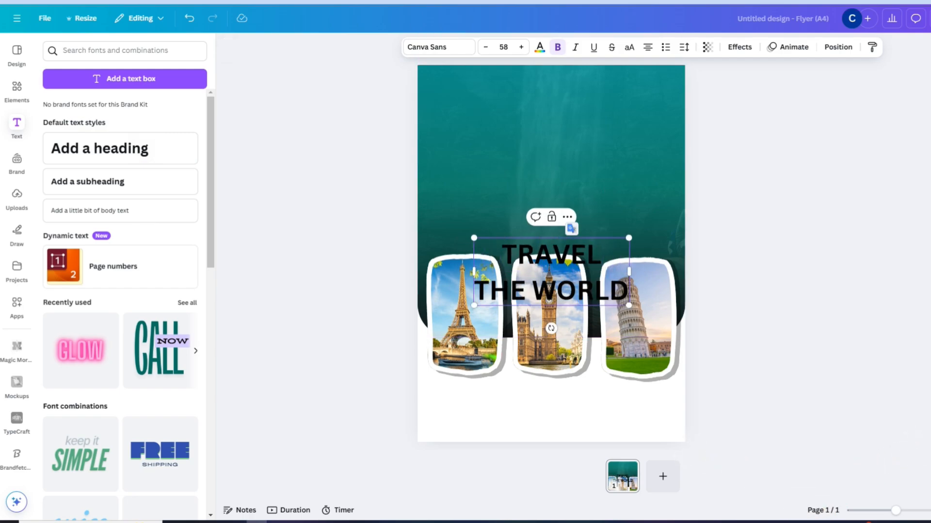
{"action": "left_click_drag", "start_coordinate": [576, 244], "coordinate": [576, 98]}
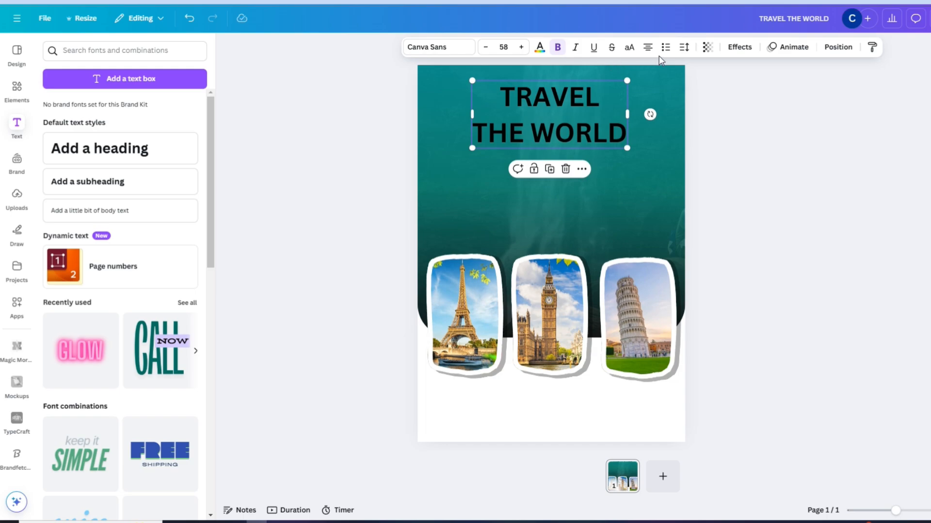
Reduce the line spacing of the TRAVEL THE WORLD heading
{"action": "left_click", "coordinate": [683, 48]}
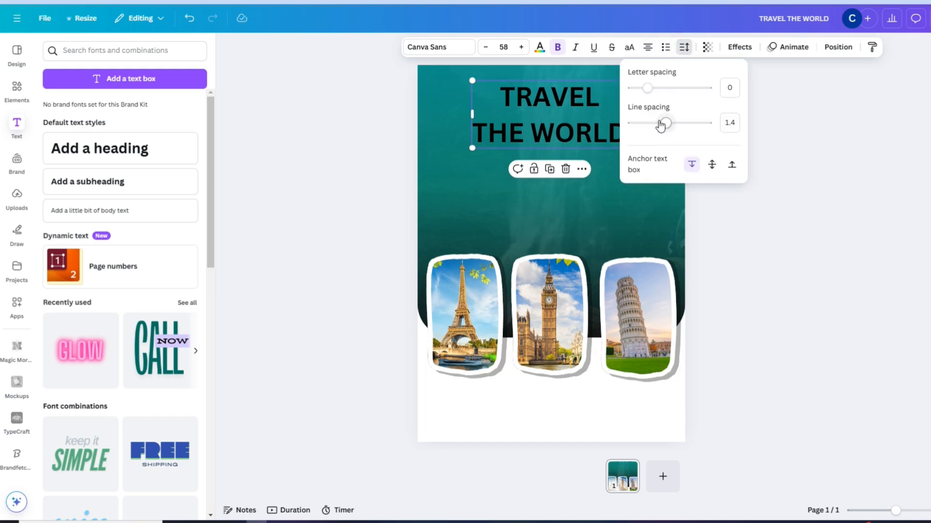
{"action": "left_click_drag", "start_coordinate": [665, 124], "coordinate": [653, 124]}
{"action": "left_click", "coordinate": [841, 145]}
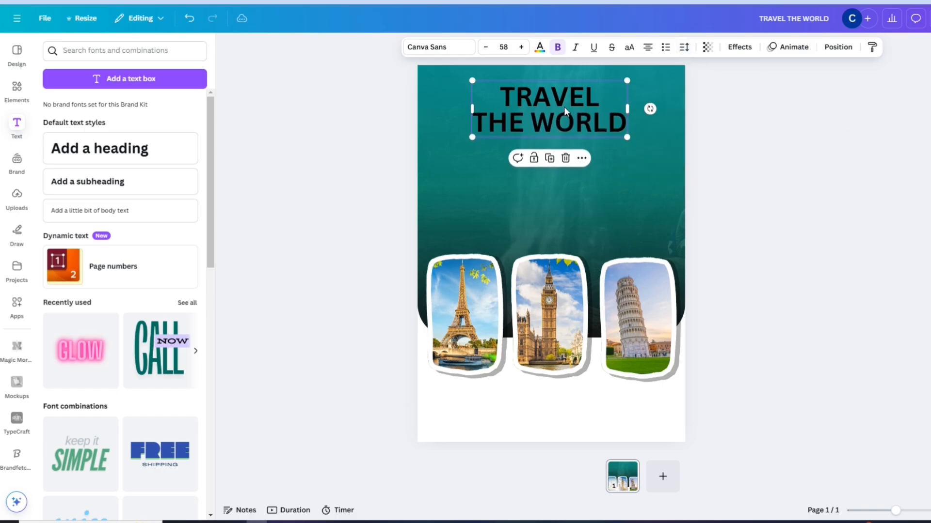
Color the TRAVEL THE WORLD heading white and nudge it slightly to the right
{"action": "left_click", "coordinate": [538, 48]}
{"action": "left_click", "coordinate": [111, 126]}
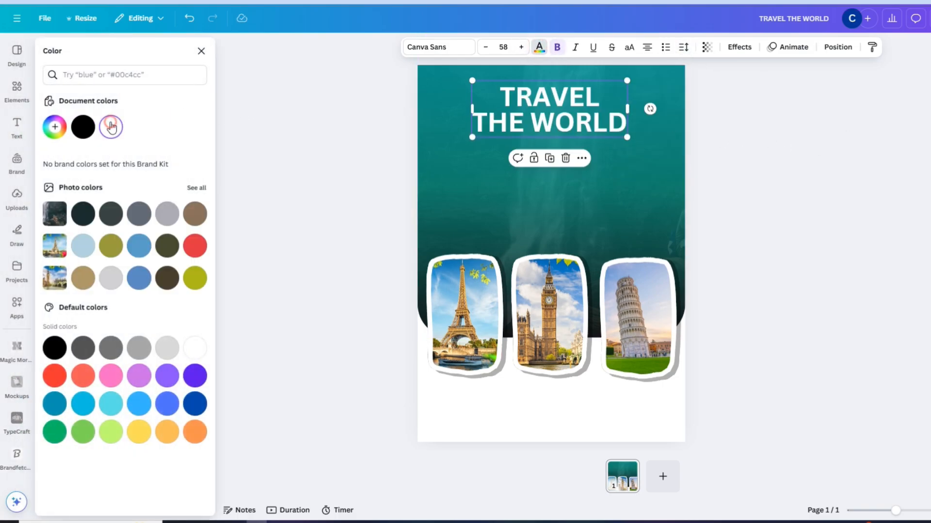
{"action": "left_click", "coordinate": [754, 209]}
{"action": "left_click", "coordinate": [774, 191]}
{"action": "left_click_drag", "start_coordinate": [535, 117], "coordinate": [539, 115]}
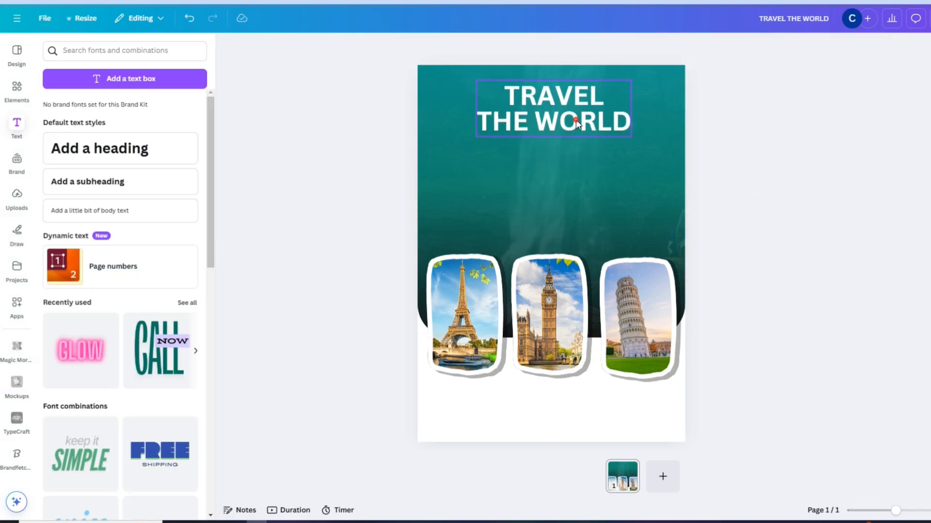
Add a "2025" heading, narrow its text box and center it beneath TRAVEL THE WORLD
{"action": "left_click", "coordinate": [164, 139]}
{"action": "type", "text": "2025"}
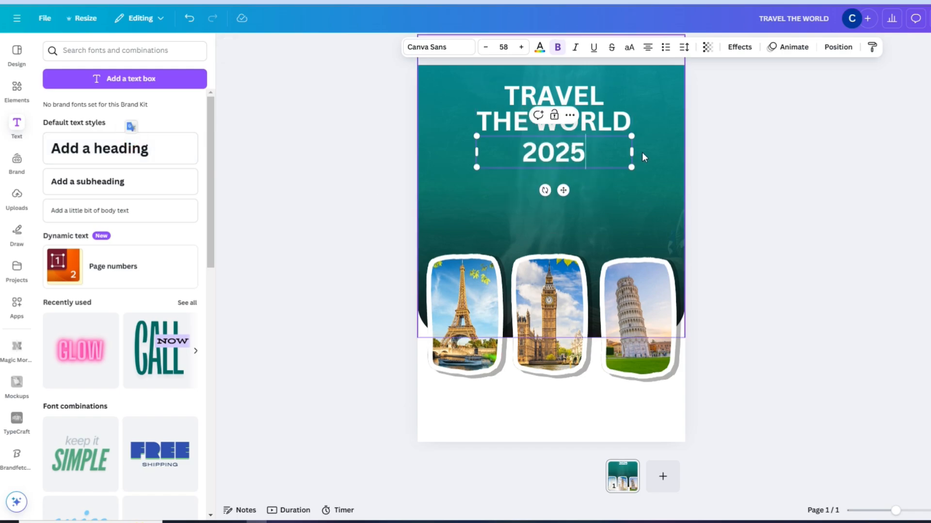
{"action": "left_click_drag", "start_coordinate": [631, 152], "coordinate": [553, 154]}
{"action": "left_click", "coordinate": [565, 161]}
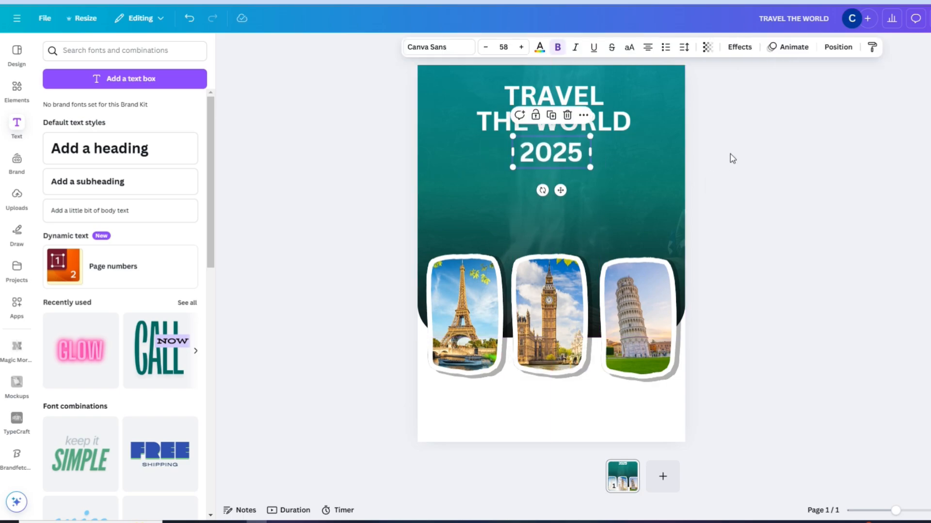
Set the 2025 heading in the Ahkio font and enlarge it to size 82.7
{"action": "left_click", "coordinate": [558, 47]}
{"action": "left_click", "coordinate": [463, 51]}
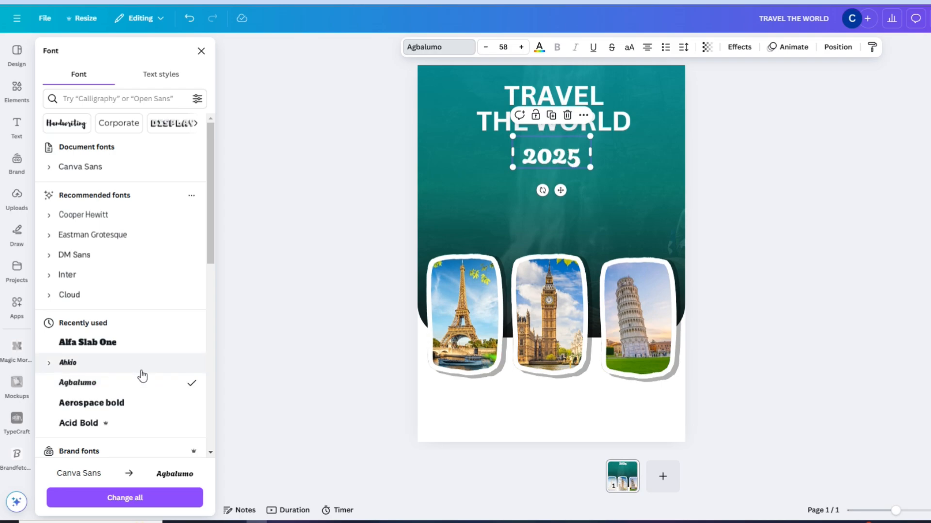
{"action": "scroll", "coordinate": [148, 361], "scroll_direction": "down", "scroll_amount": 2}
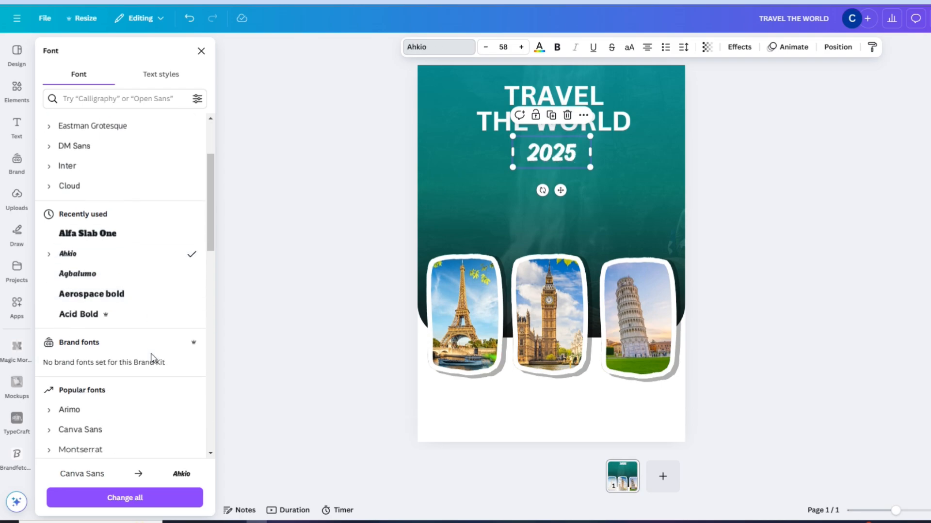
{"action": "mouse_move", "coordinate": [591, 168]}
{"action": "left_mouse_down"}
{"action": "mouse_move", "coordinate": [624, 182]}
{"action": "mouse_move", "coordinate": [575, 163]}
{"action": "left_mouse_up"}
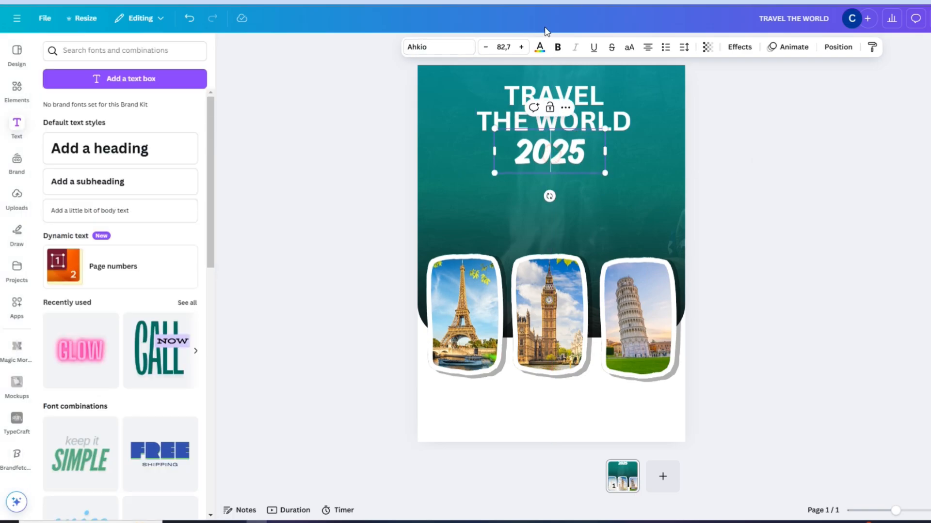
Give the 2025 text a custom bright turquoise color and shift it slightly downward
{"action": "left_click", "coordinate": [540, 48]}
{"action": "left_click", "coordinate": [54, 127]}
{"action": "left_click", "coordinate": [159, 181]}
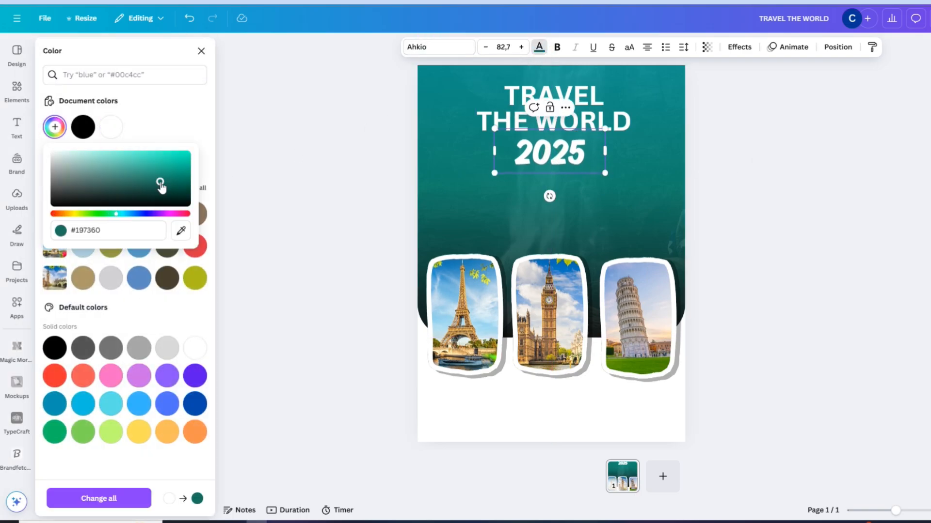
{"action": "left_click", "coordinate": [549, 152]}
{"action": "left_click", "coordinate": [539, 48]}
{"action": "left_click", "coordinate": [55, 127]}
{"action": "left_click", "coordinate": [187, 153]}
{"action": "left_click", "coordinate": [117, 213]}
{"action": "left_click", "coordinate": [167, 166]}
{"action": "left_click", "coordinate": [727, 194]}
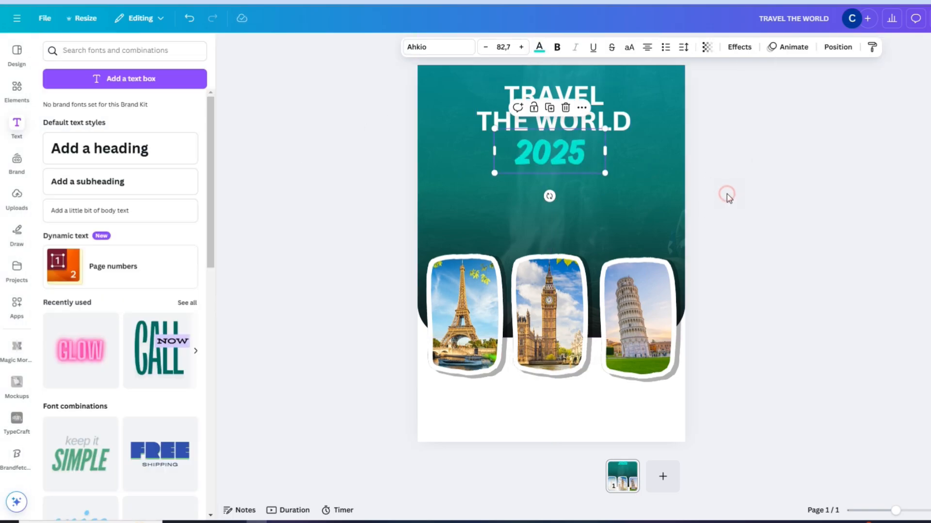
{"action": "left_click", "coordinate": [573, 162]}
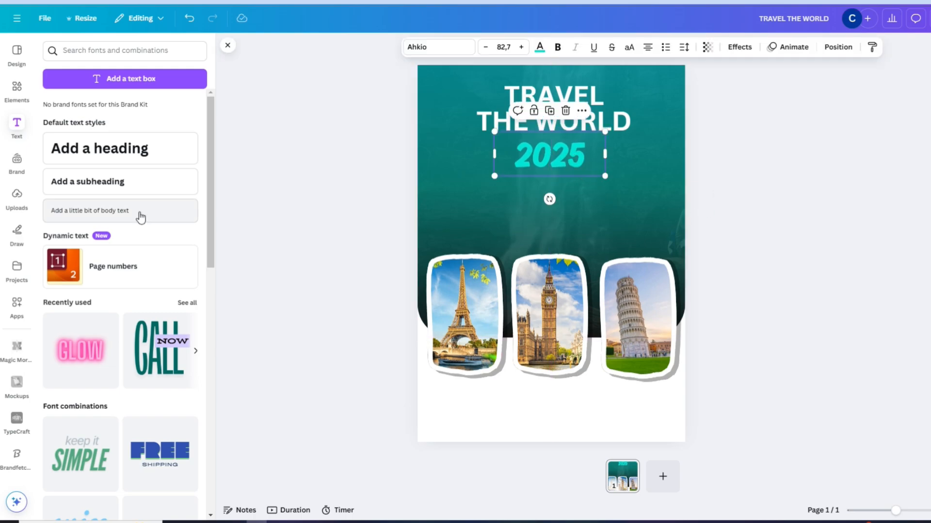
Add body text below 2025 reading "Reflecting on another year of growth and achievement, we proudly present." and widen it to two lines
{"action": "left_click", "coordinate": [140, 218]}
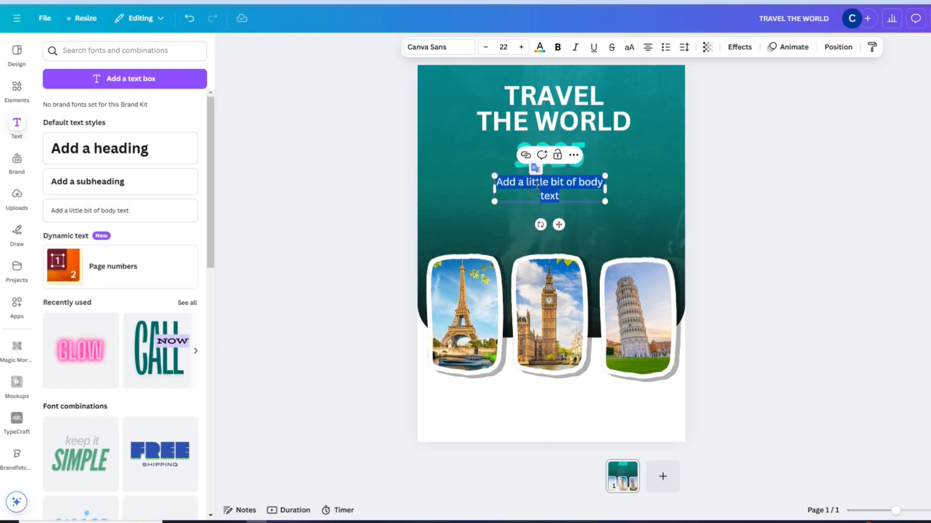
{"action": "right_click", "coordinate": [551, 182]}
{"action": "left_click", "coordinate": [592, 251]}
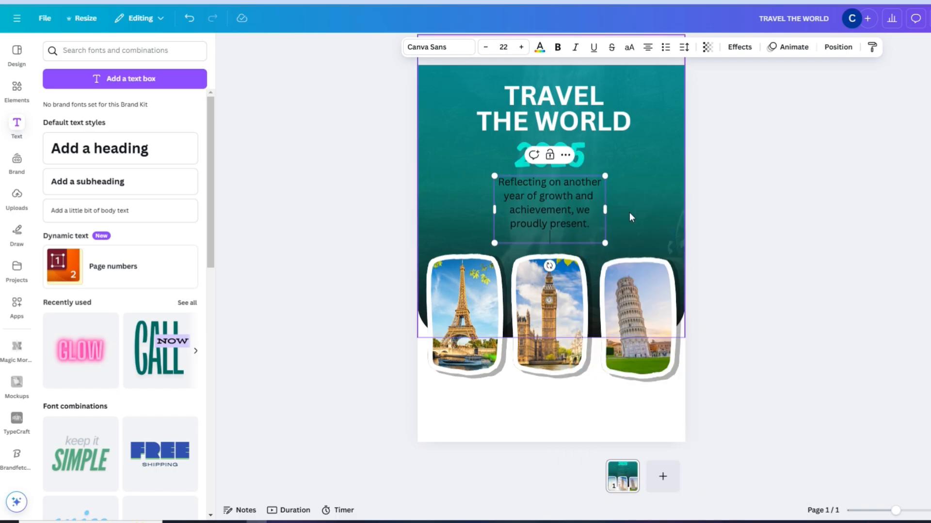
{"action": "left_click_drag", "start_coordinate": [605, 210], "coordinate": [672, 211]}
{"action": "left_click_drag", "start_coordinate": [495, 201], "coordinate": [467, 197]}
{"action": "left_click", "coordinate": [383, 204]}
{"action": "left_click", "coordinate": [523, 190]}
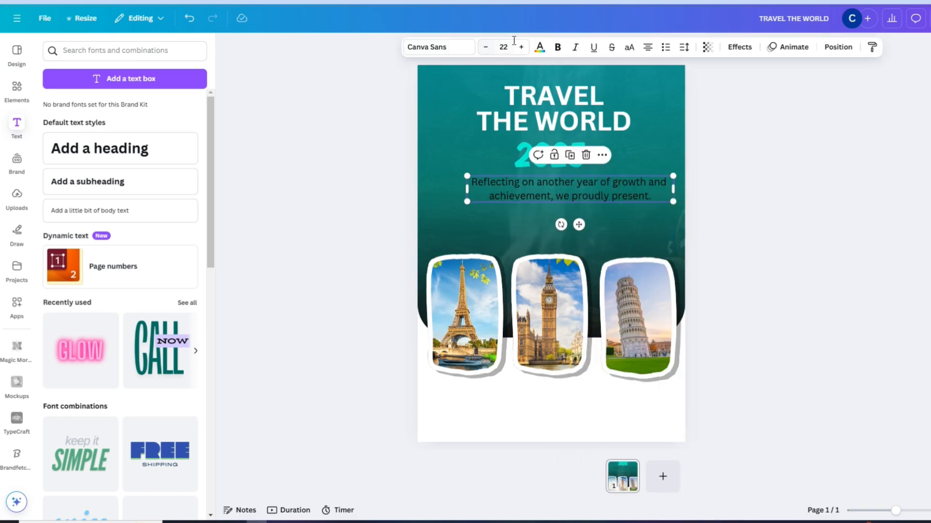
Make the body text white at font size 16 and center it under 2025
{"action": "left_click", "coordinate": [539, 49]}
{"action": "left_click", "coordinate": [140, 127]}
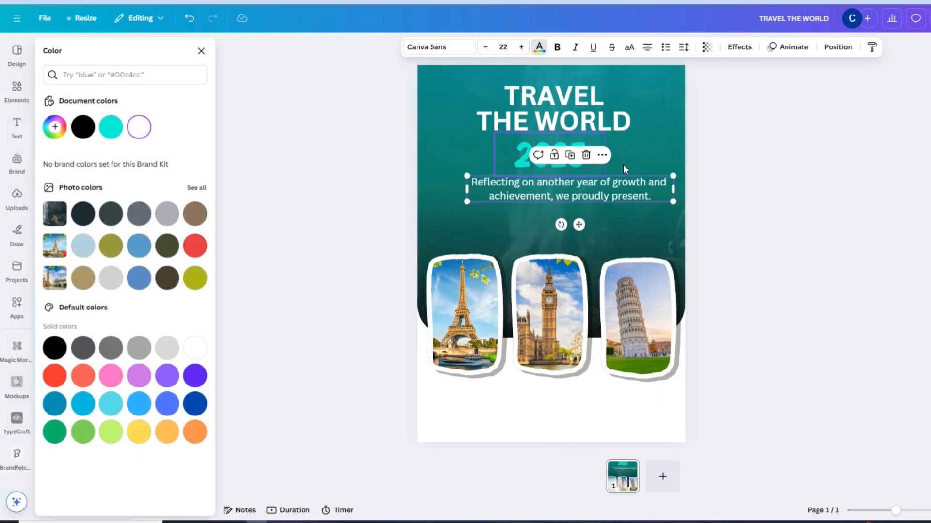
{"action": "left_click", "coordinate": [486, 47]}
{"action": "left_click", "coordinate": [486, 47]}
{"action": "left_click", "coordinate": [486, 47]}
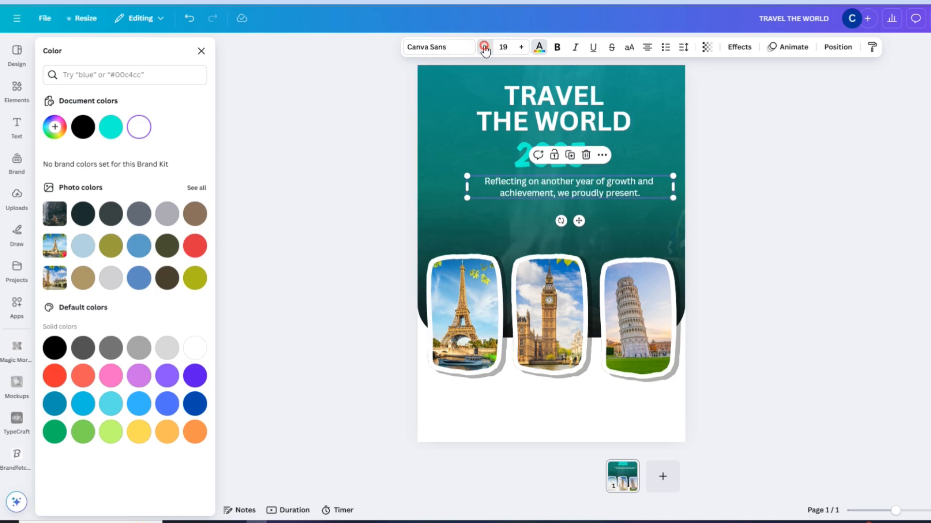
{"action": "left_click", "coordinate": [486, 47]}
{"action": "left_click", "coordinate": [486, 47]}
{"action": "left_click", "coordinate": [486, 48]}
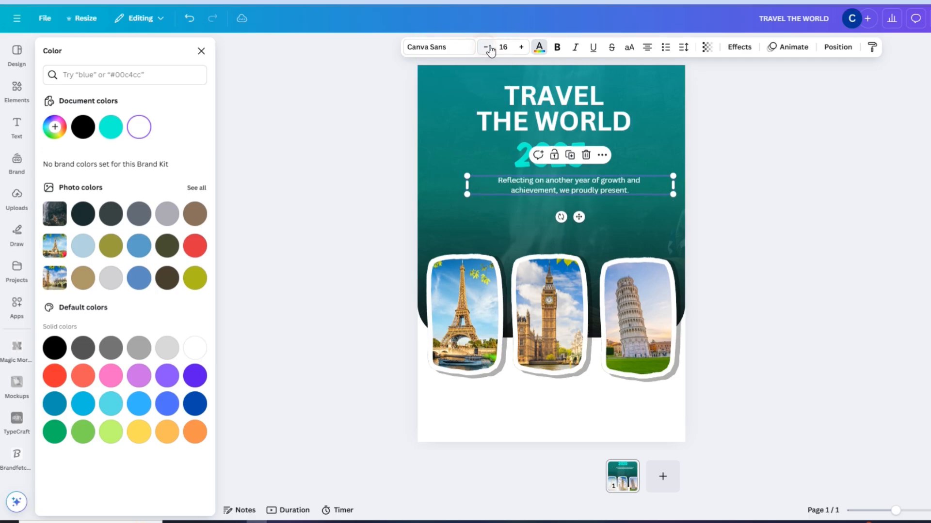
{"action": "left_click", "coordinate": [835, 219]}
{"action": "left_click_drag", "start_coordinate": [636, 189], "coordinate": [628, 190]}
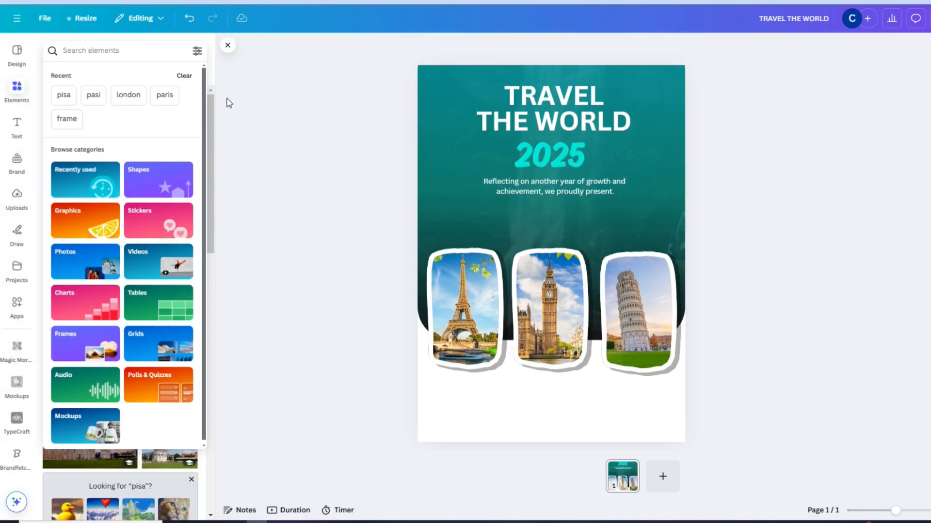
Add a rectangle and stretch it into a wide, shallow bar below the three photos at the foot of the flyer
{"action": "type", "text": "REC"}
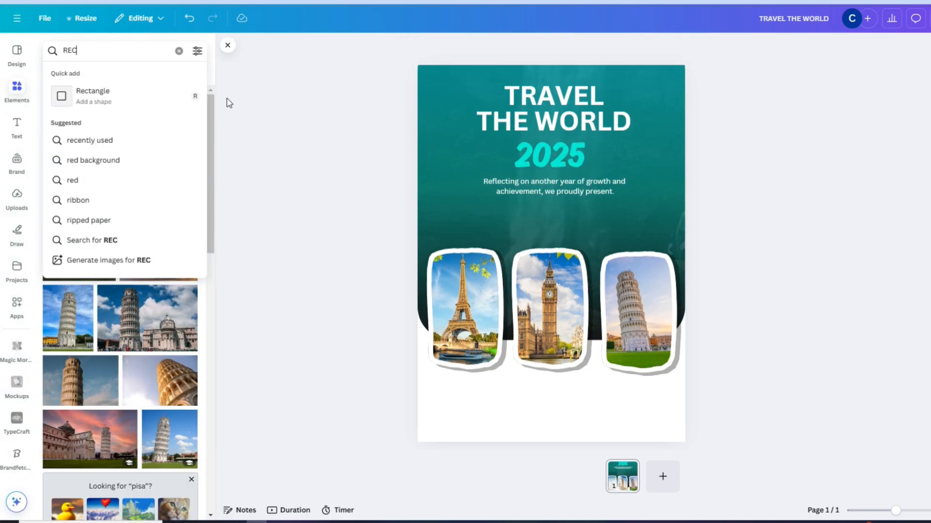
{"action": "left_click", "coordinate": [127, 95]}
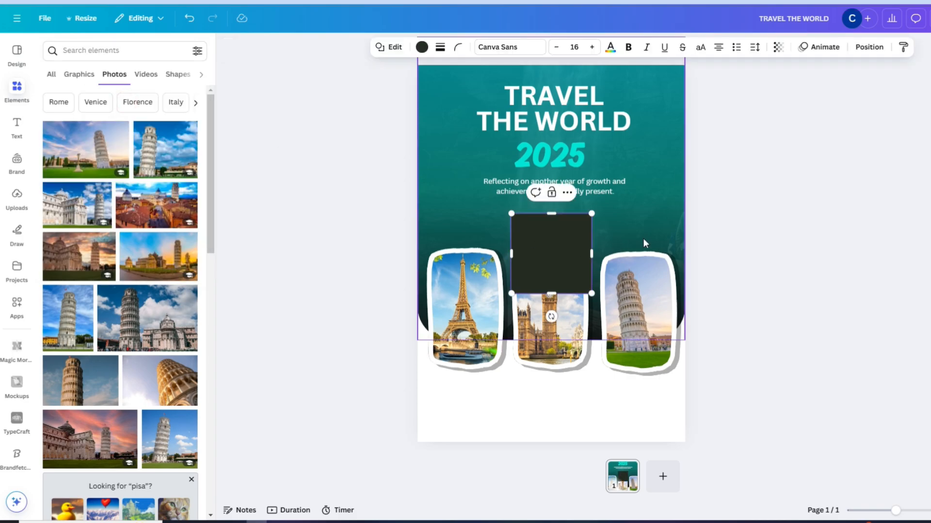
{"action": "left_click_drag", "start_coordinate": [571, 243], "coordinate": [676, 386]}
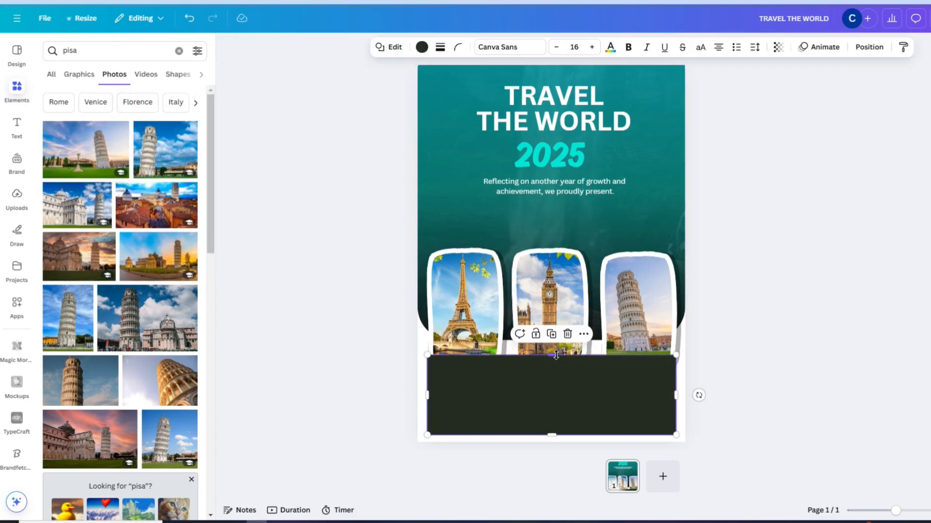
{"action": "left_click_drag", "start_coordinate": [556, 356], "coordinate": [553, 396]}
Round the bar's corners and fill it with the document's teal-to-black gradient (#00a19d, #03856d, #000000)
{"action": "left_click", "coordinate": [457, 48]}
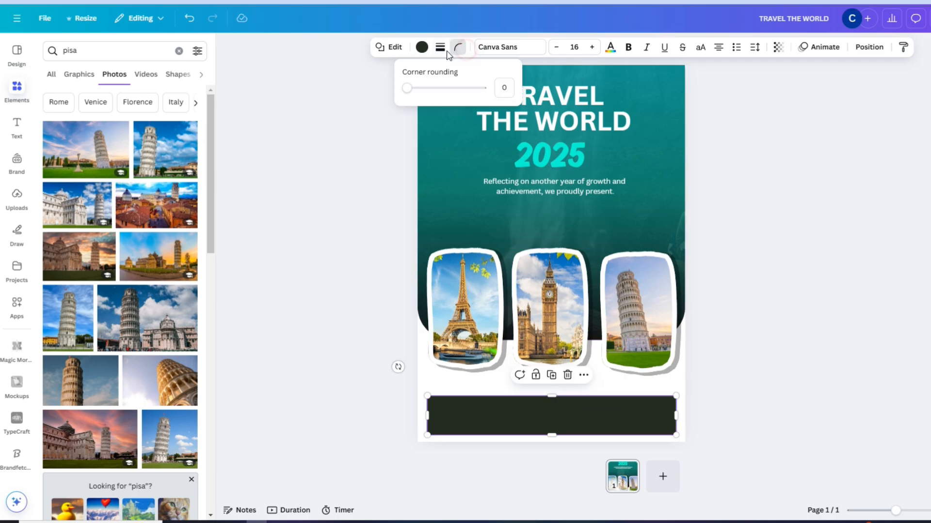
{"action": "left_click_drag", "start_coordinate": [412, 92], "coordinate": [440, 94]}
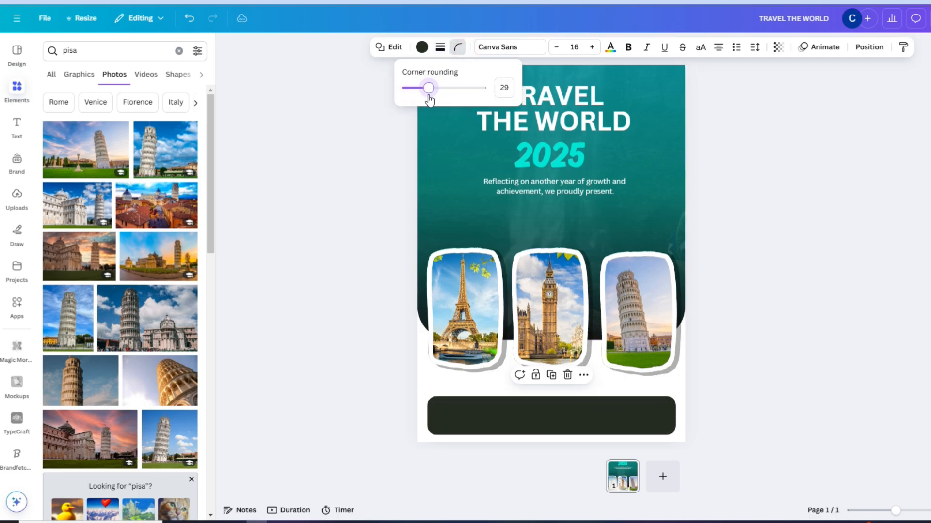
{"action": "left_click", "coordinate": [421, 47]}
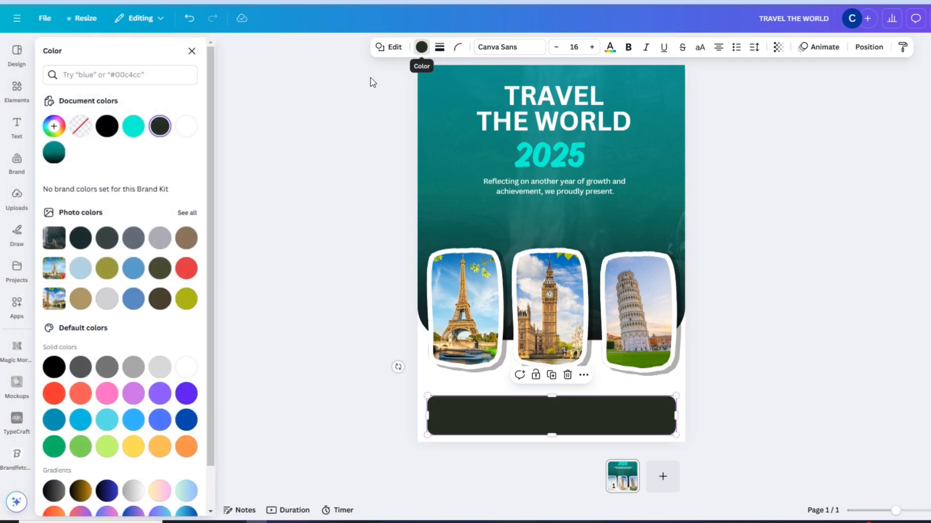
{"action": "left_click", "coordinate": [52, 156]}
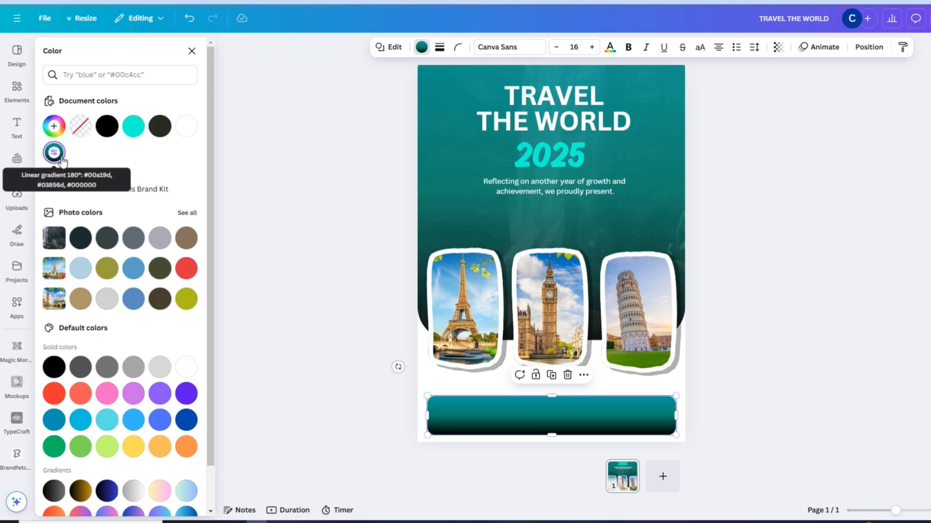
Remove black (#000000) from the bar's gradient, leaving only the two teal colors, and move the bar slightly up
{"action": "left_click", "coordinate": [61, 158]}
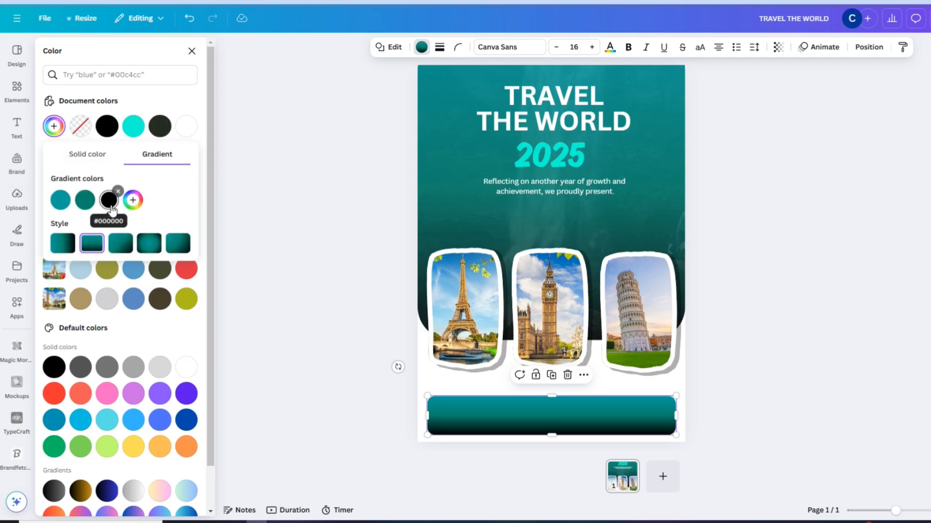
{"action": "left_click", "coordinate": [117, 192]}
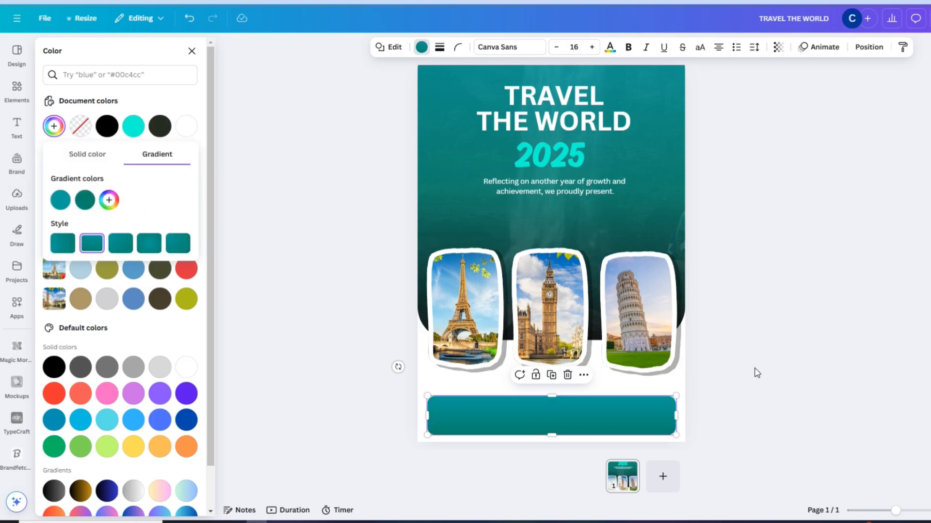
{"action": "left_click", "coordinate": [634, 420]}
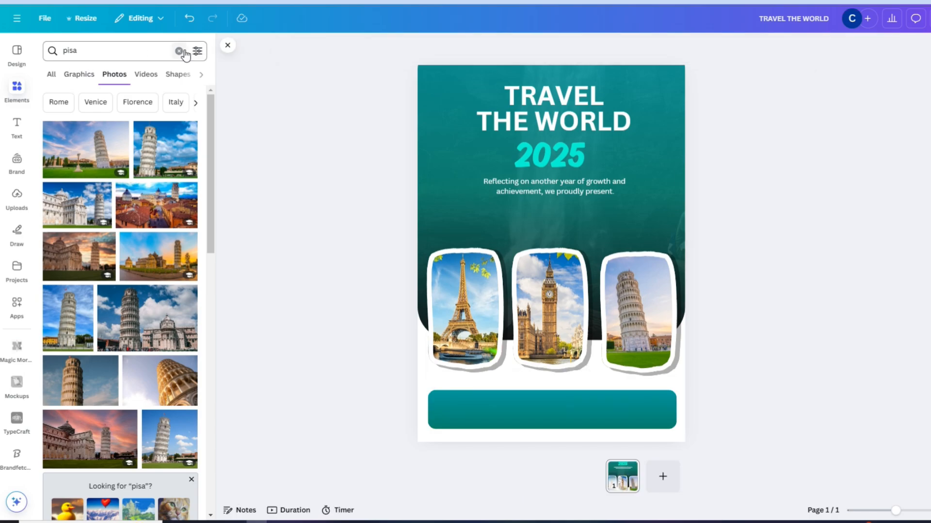
Search the graphics for "phone", add the plain black handset icon and place it at the left end of the bar
{"action": "left_click", "coordinate": [179, 50]}
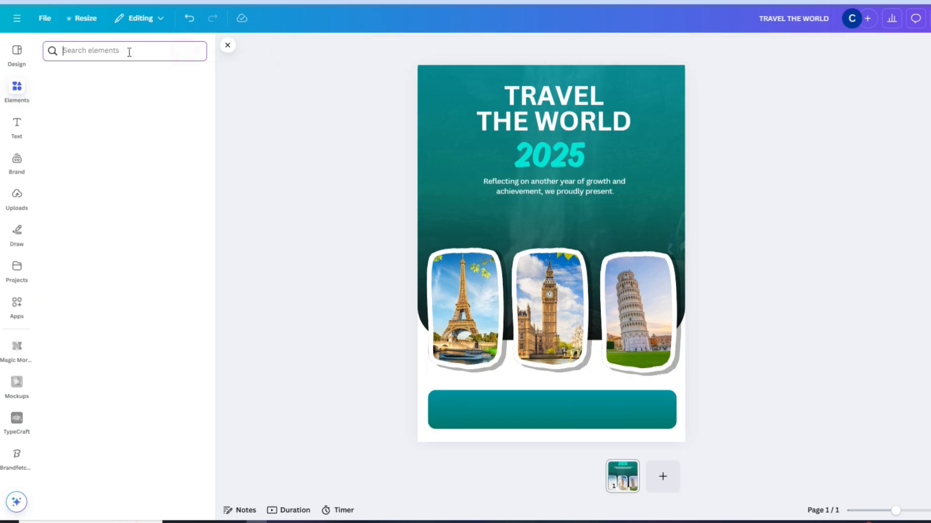
{"action": "type", "text": "PHONE"}
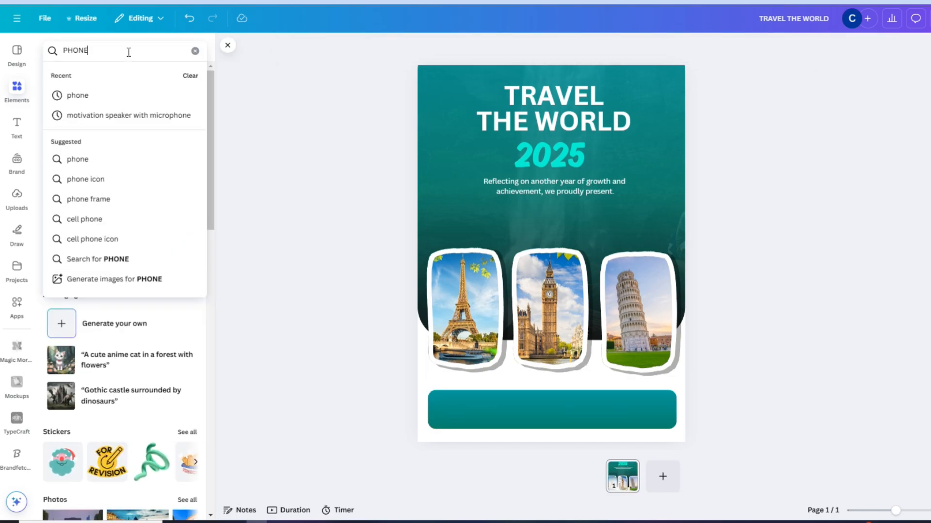
{"action": "left_click", "coordinate": [114, 95]}
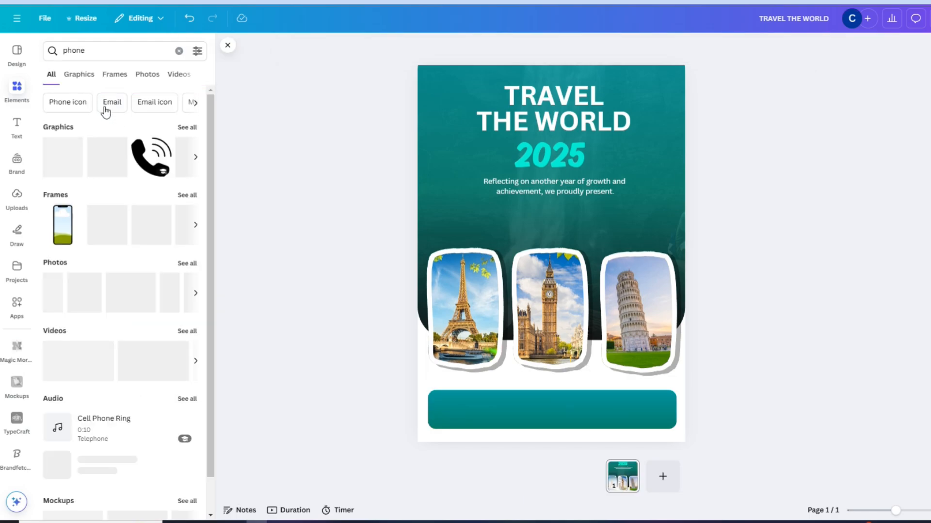
{"action": "left_click", "coordinate": [188, 127]}
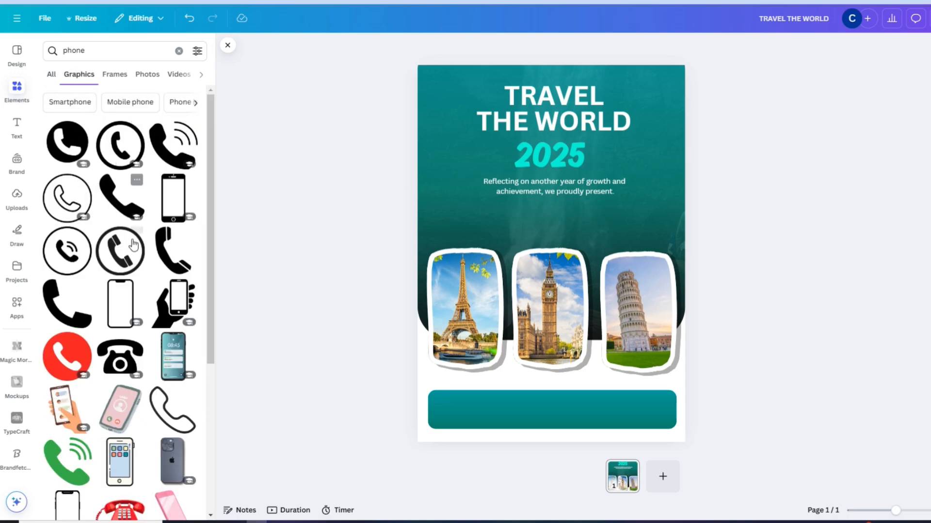
{"action": "scroll", "coordinate": [134, 245], "scroll_direction": "down", "scroll_amount": 4}
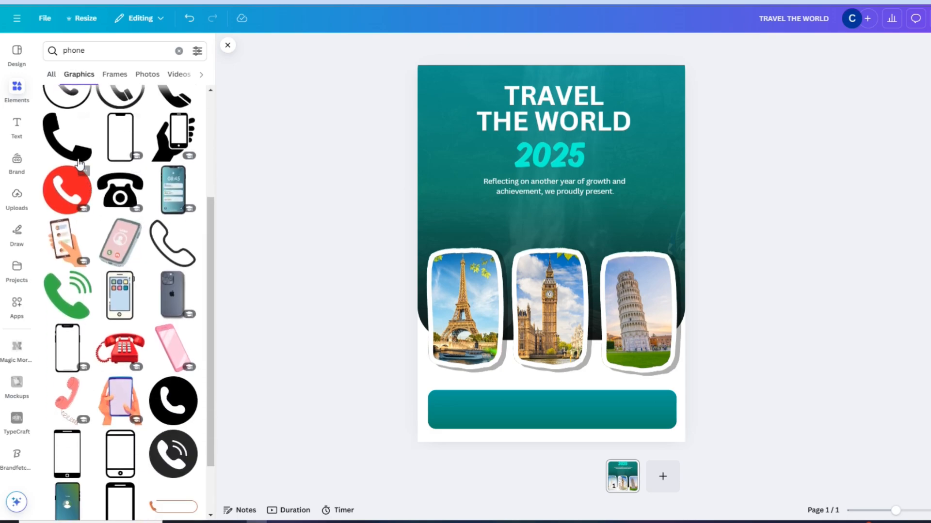
{"action": "left_click", "coordinate": [80, 165]}
{"action": "left_click_drag", "start_coordinate": [605, 200], "coordinate": [455, 423]}
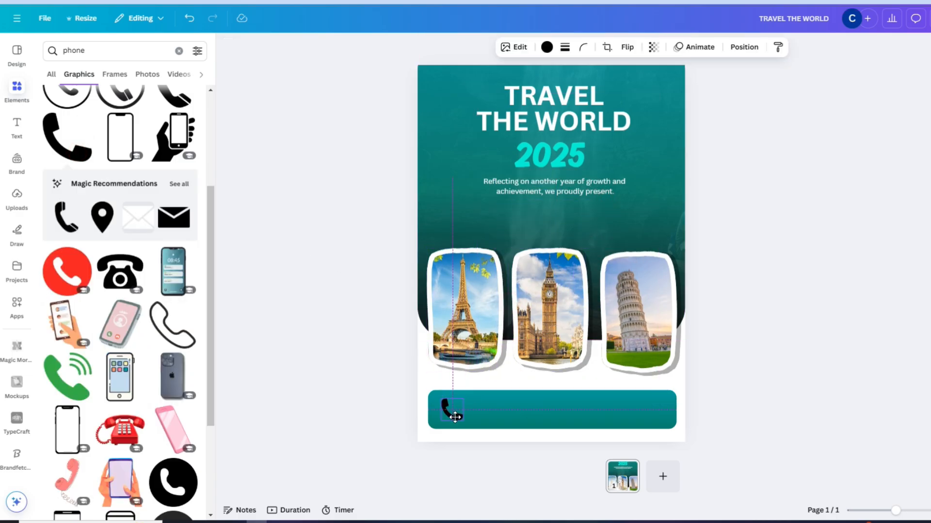
{"action": "left_click", "coordinate": [519, 339]}
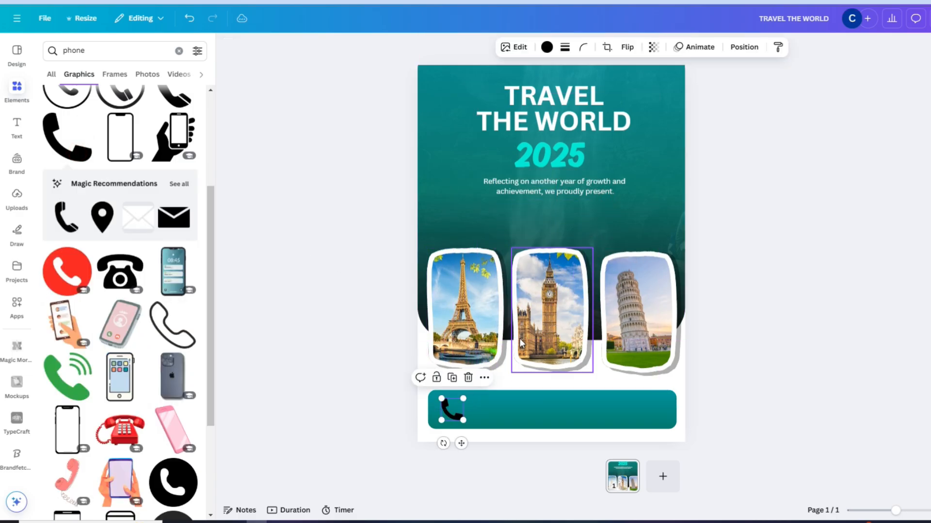
{"action": "left_click", "coordinate": [388, 378]}
{"action": "left_click_drag", "start_coordinate": [387, 381], "coordinate": [689, 450]}
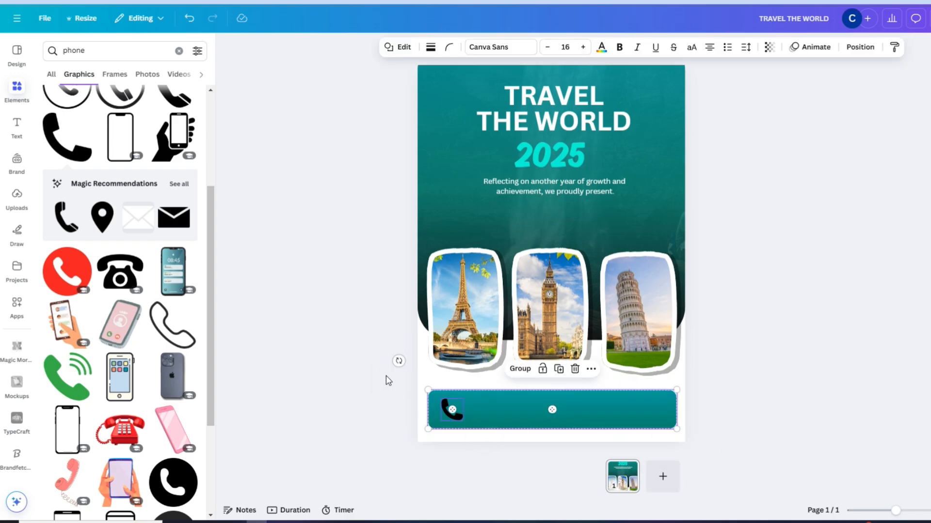
{"action": "left_click_drag", "start_coordinate": [388, 380], "coordinate": [771, 465]}
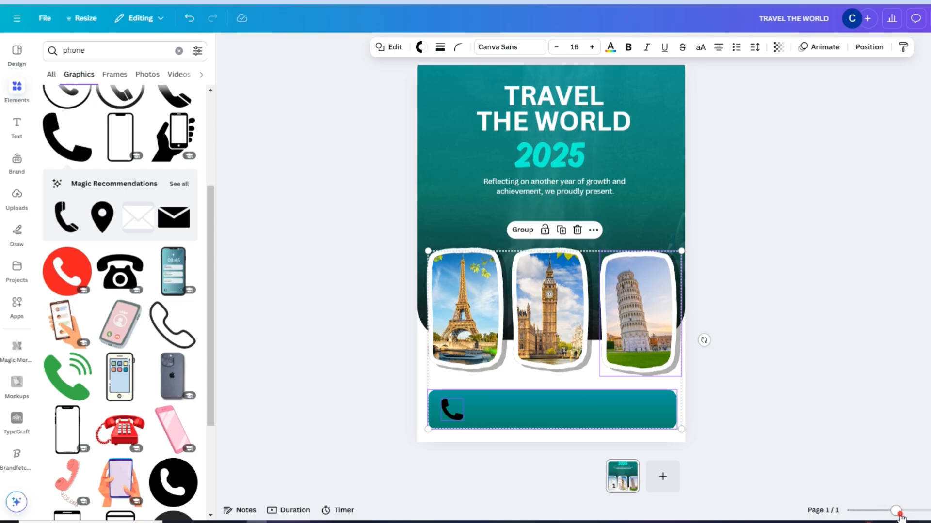
Shrink the phone icon and position it close to the bar's left edge
{"action": "left_click_drag", "start_coordinate": [896, 511], "coordinate": [913, 511]}
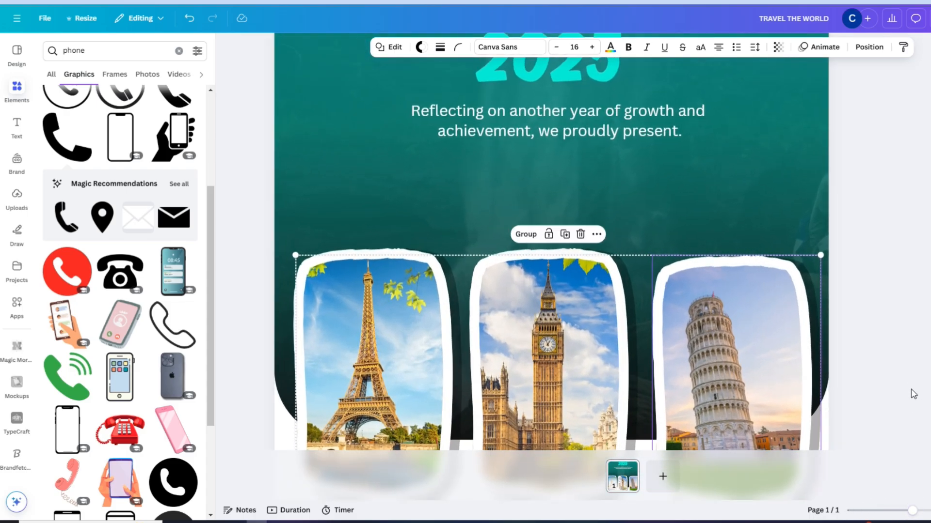
{"action": "scroll", "coordinate": [907, 335], "scroll_direction": "down", "scroll_amount": 5}
{"action": "left_click", "coordinate": [379, 372]}
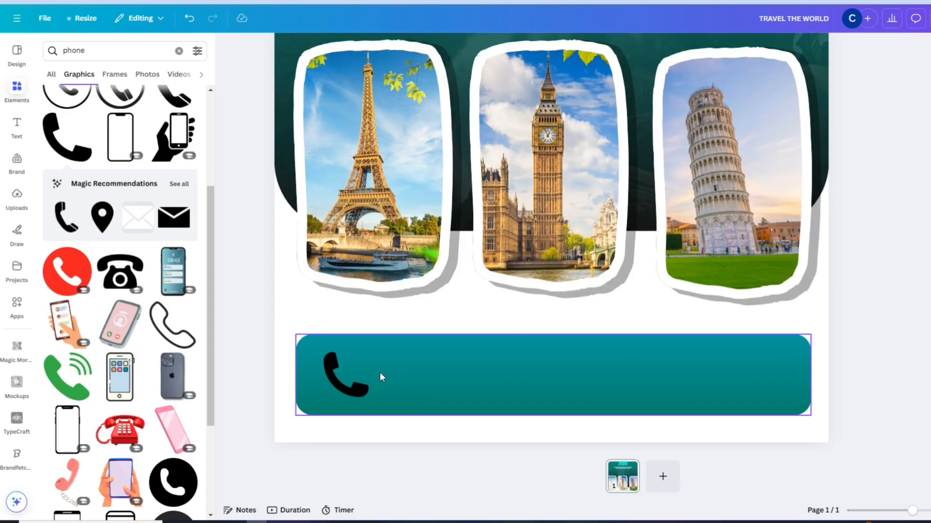
{"action": "left_click", "coordinate": [368, 388]}
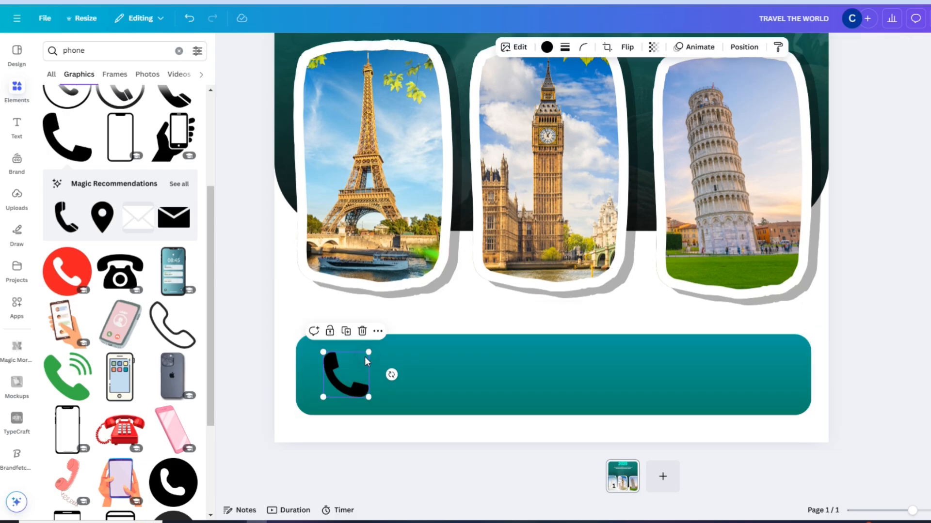
{"action": "left_click_drag", "start_coordinate": [368, 354], "coordinate": [330, 384]}
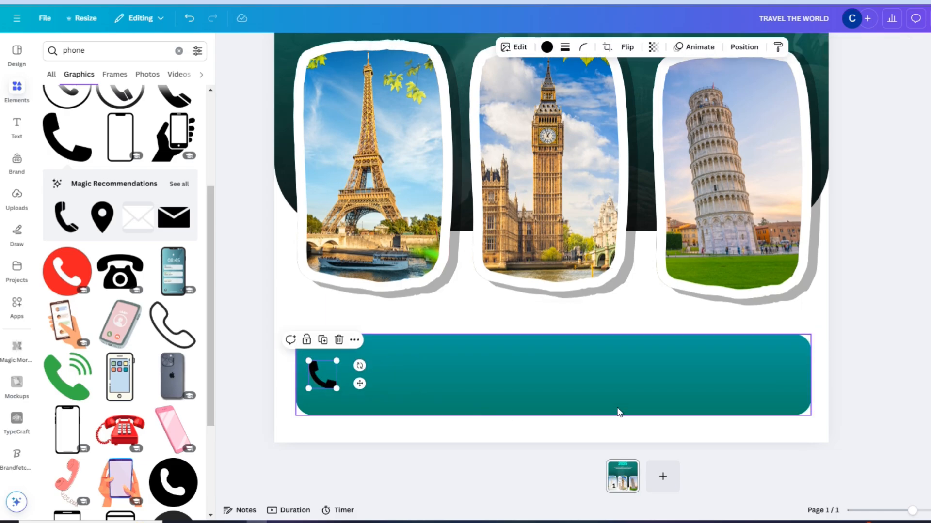
Search the elements for "CIRCLE", add a circle shape and move it down over the bar beside the phone icon
{"action": "left_click", "coordinate": [106, 49]}
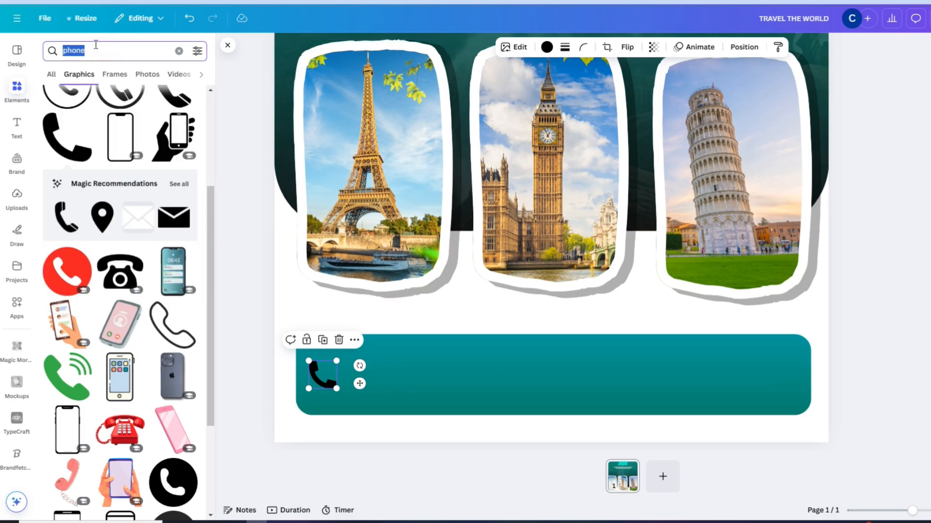
{"action": "type", "text": "CIRCLE"}
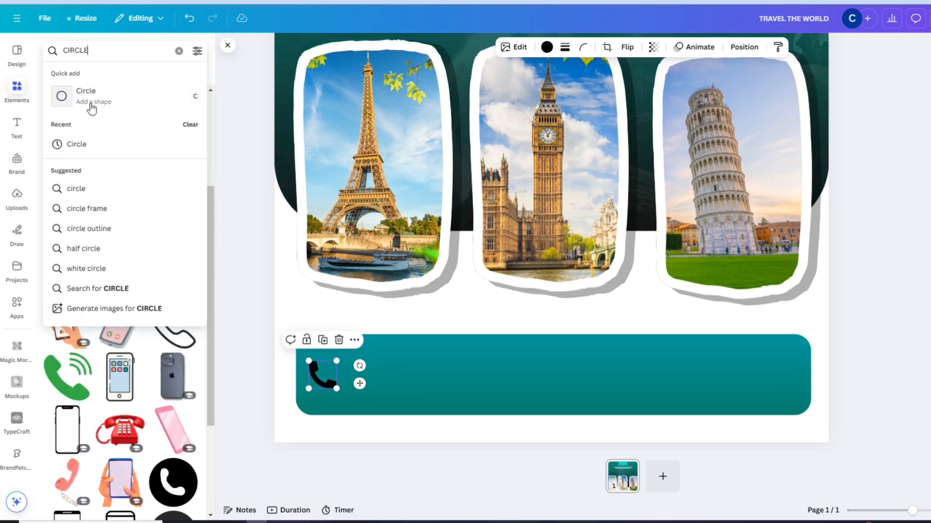
{"action": "left_click", "coordinate": [91, 109]}
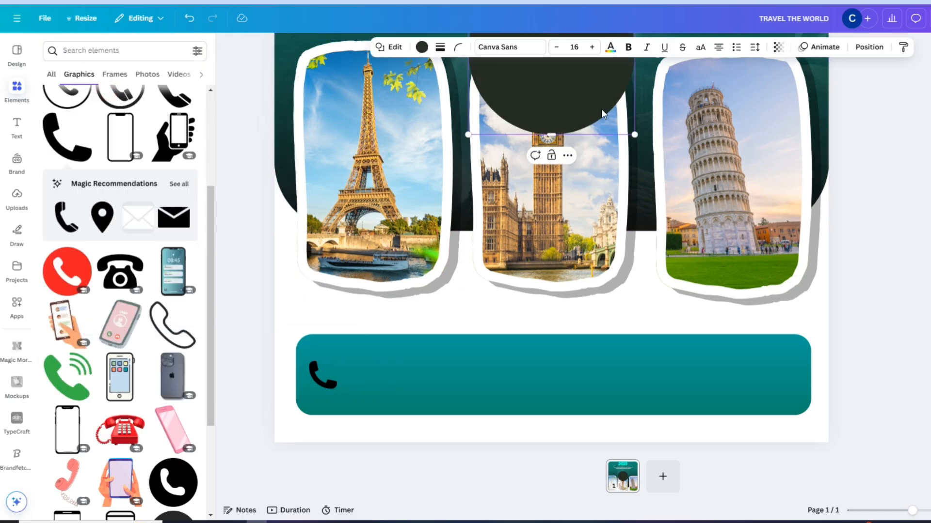
{"action": "left_click_drag", "start_coordinate": [557, 94], "coordinate": [442, 360]}
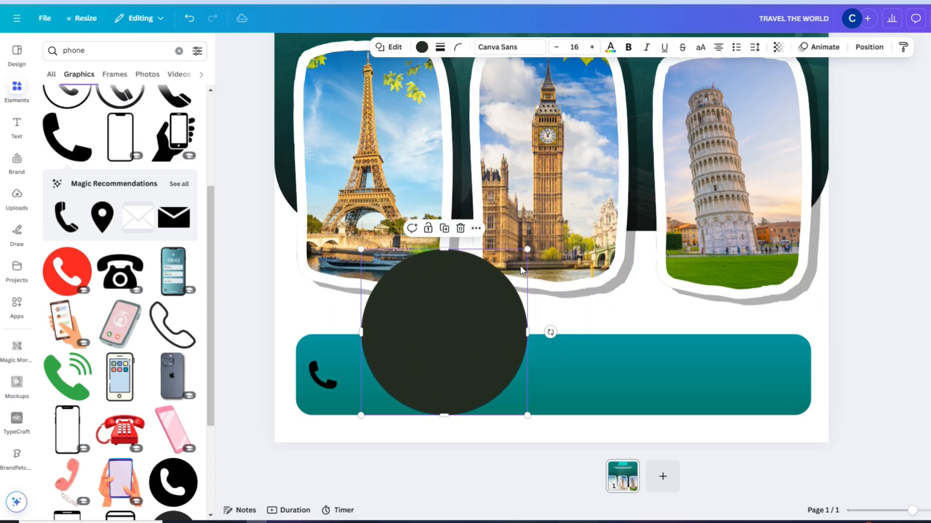
{"action": "left_click_drag", "start_coordinate": [523, 258], "coordinate": [521, 263]}
{"action": "left_click", "coordinate": [447, 311]}
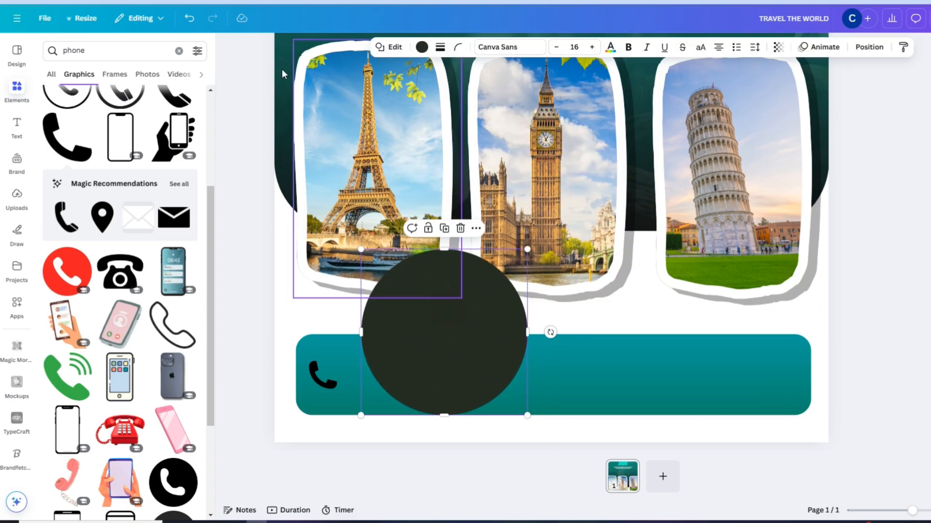
{"action": "left_click", "coordinate": [187, 20]}
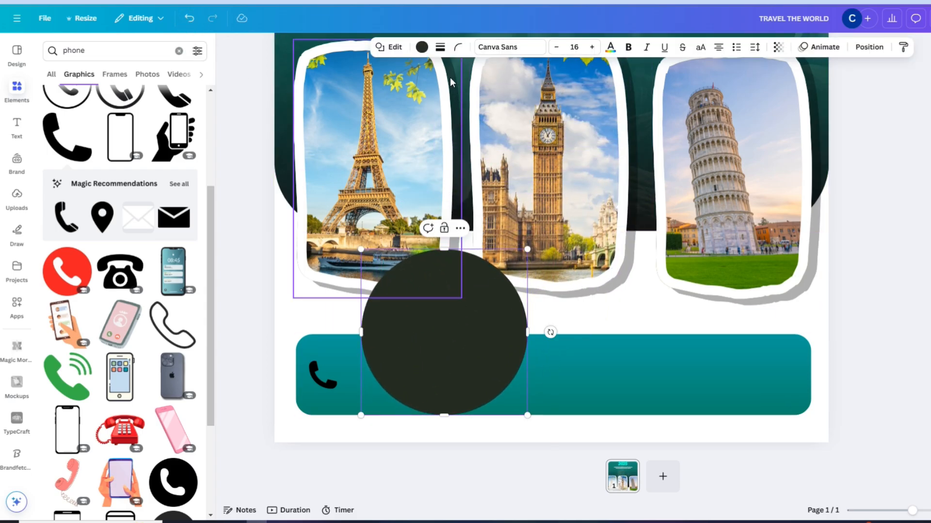
Remove the circle's fill and give it a solid border with a weight of 1
{"action": "left_click", "coordinate": [422, 47]}
{"action": "left_click", "coordinate": [76, 127]}
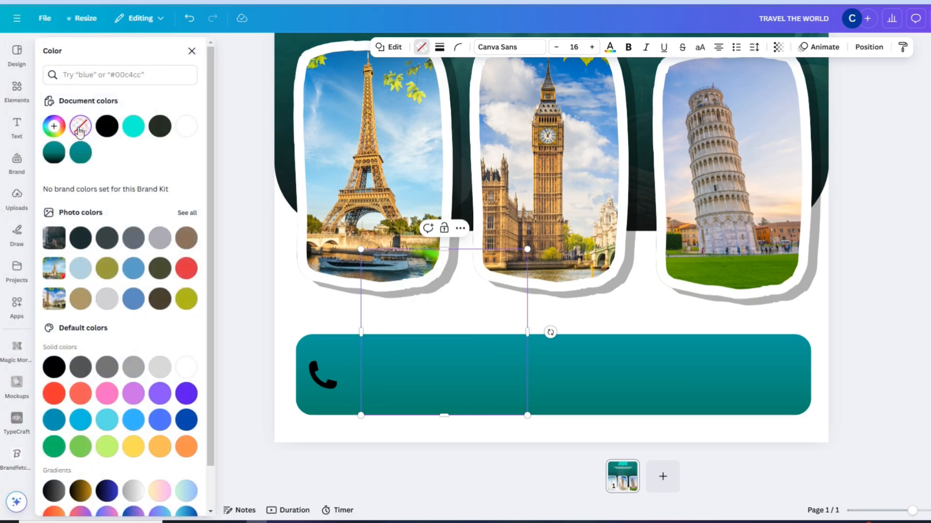
{"action": "left_click", "coordinate": [440, 47]}
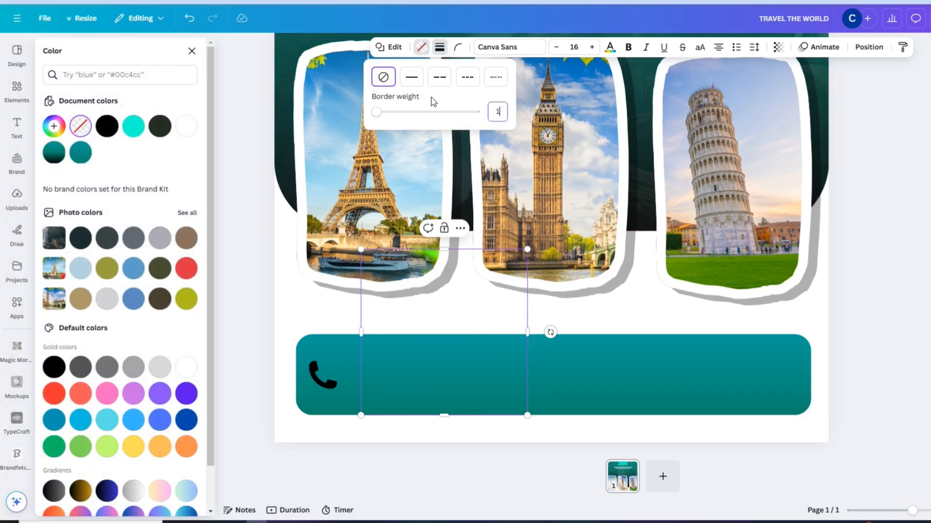
{"action": "left_click", "coordinate": [408, 78]}
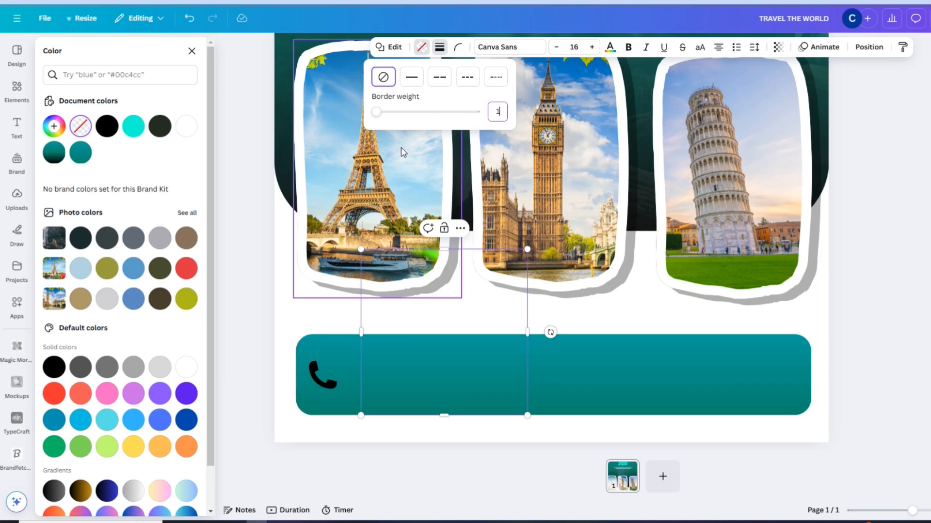
{"action": "left_click", "coordinate": [461, 165]}
{"action": "left_click", "coordinate": [373, 377]}
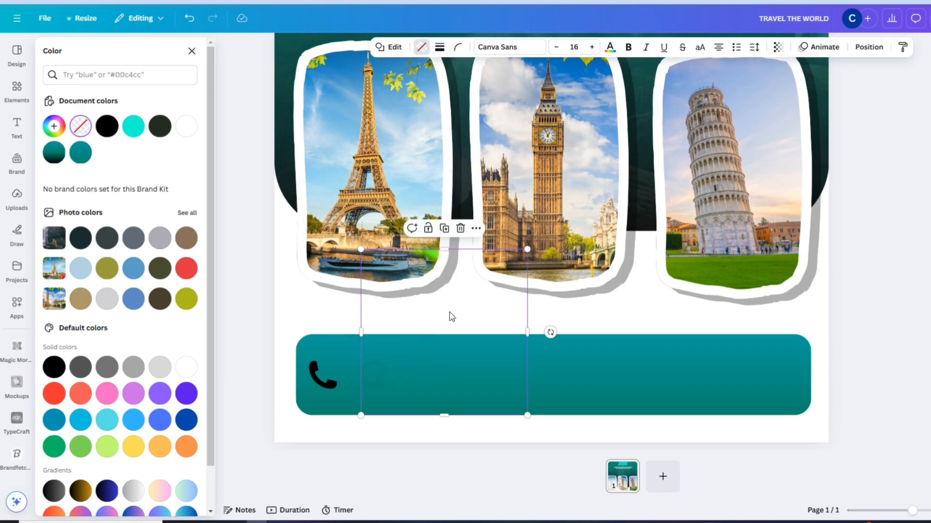
{"action": "left_click", "coordinate": [443, 54]}
{"action": "left_click", "coordinate": [492, 115]}
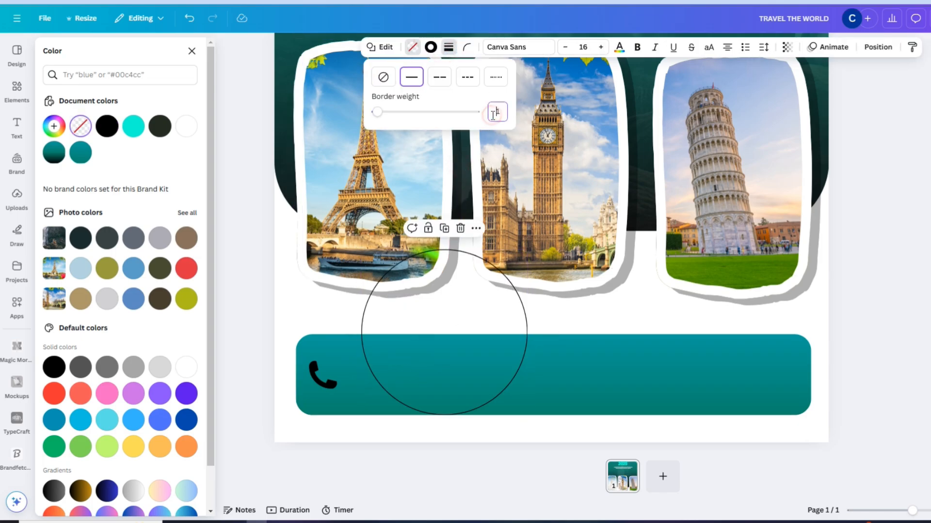
Make the circle's border white and shrink the circle to fit within the bar beside the phone icon
{"action": "left_click", "coordinate": [430, 47]}
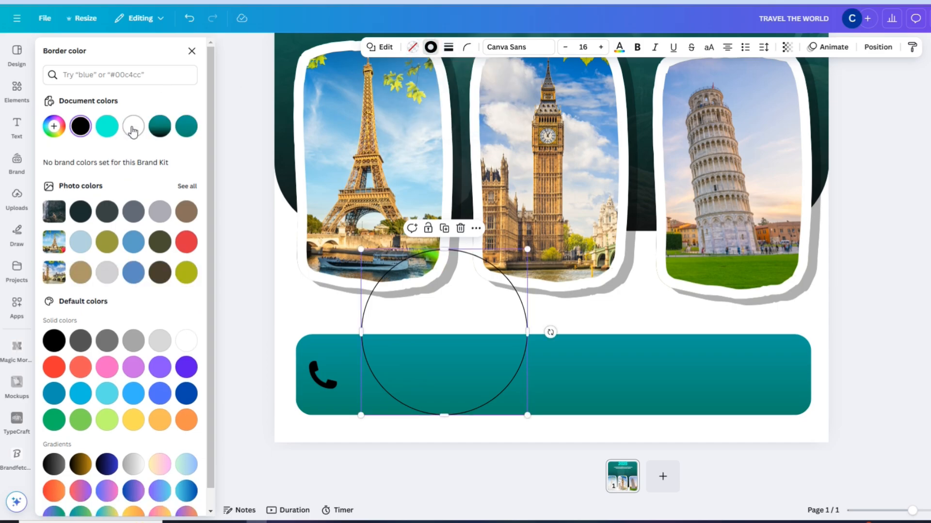
{"action": "left_click", "coordinate": [133, 129]}
{"action": "left_click_drag", "start_coordinate": [524, 250], "coordinate": [418, 359]}
Recolor the phone icon white
{"action": "left_click", "coordinate": [315, 380]}
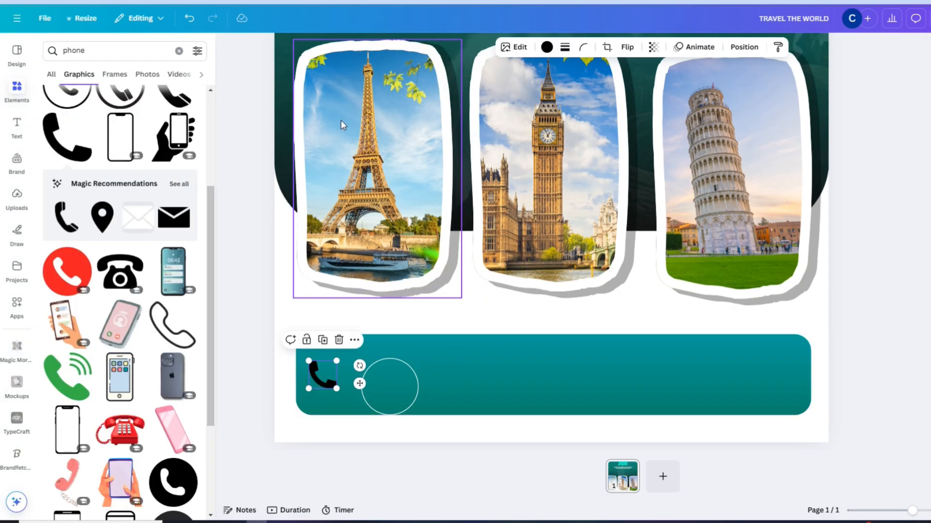
{"action": "left_click", "coordinate": [547, 47]}
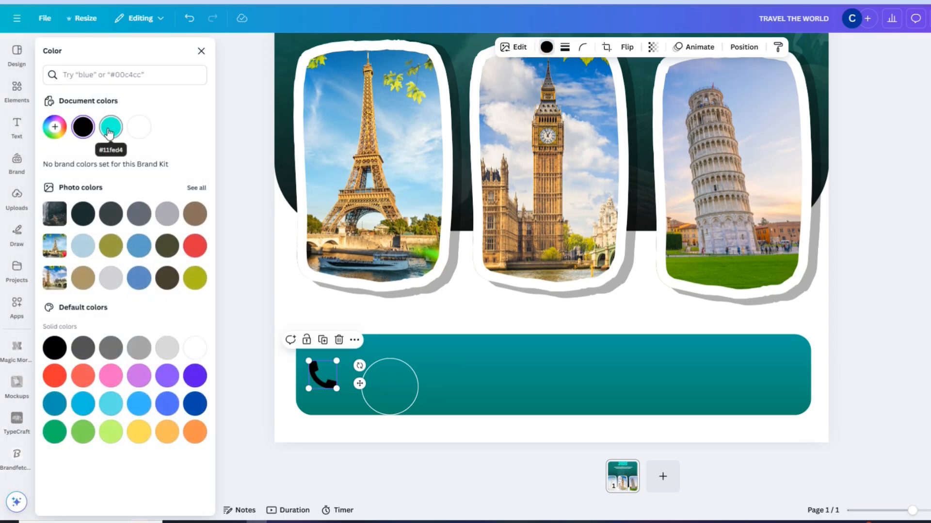
{"action": "left_click", "coordinate": [137, 126]}
Shrink the white circle to slightly larger than the phone icon and move it onto the icon
{"action": "left_click", "coordinate": [401, 361]}
{"action": "left_click_drag", "start_coordinate": [400, 362], "coordinate": [337, 358]}
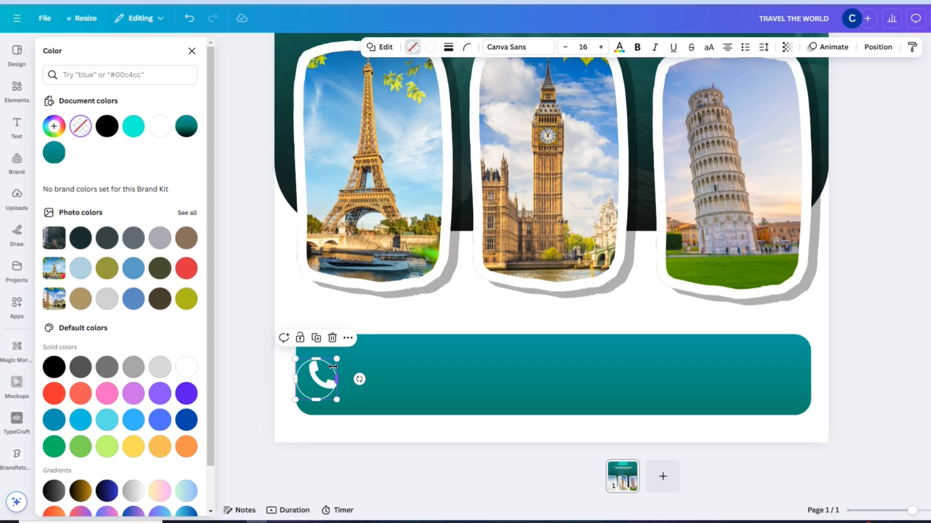
{"action": "left_click_drag", "start_coordinate": [331, 359], "coordinate": [332, 361]}
{"action": "left_click", "coordinate": [188, 20]}
Reposition the white circle so that it is centered around the phone icon
{"action": "left_click_drag", "start_coordinate": [911, 512], "coordinate": [914, 511]}
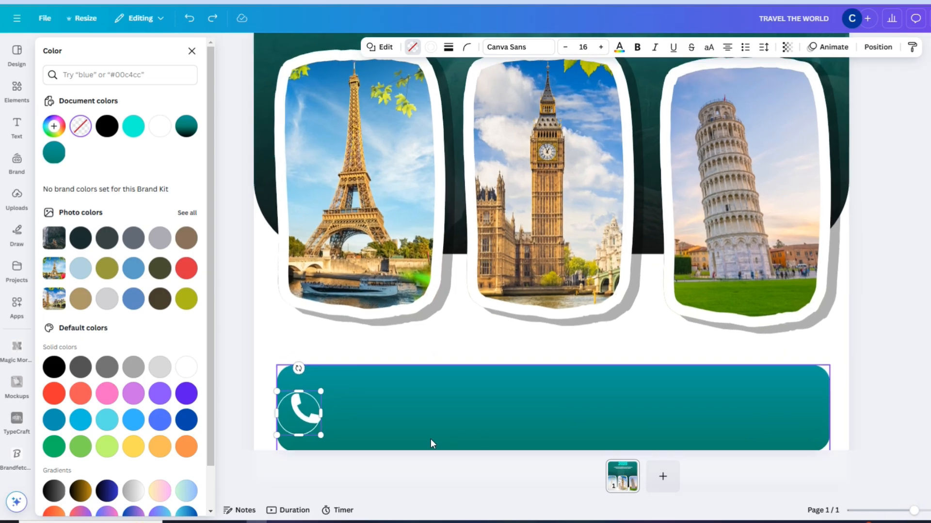
{"action": "left_click", "coordinate": [342, 410]}
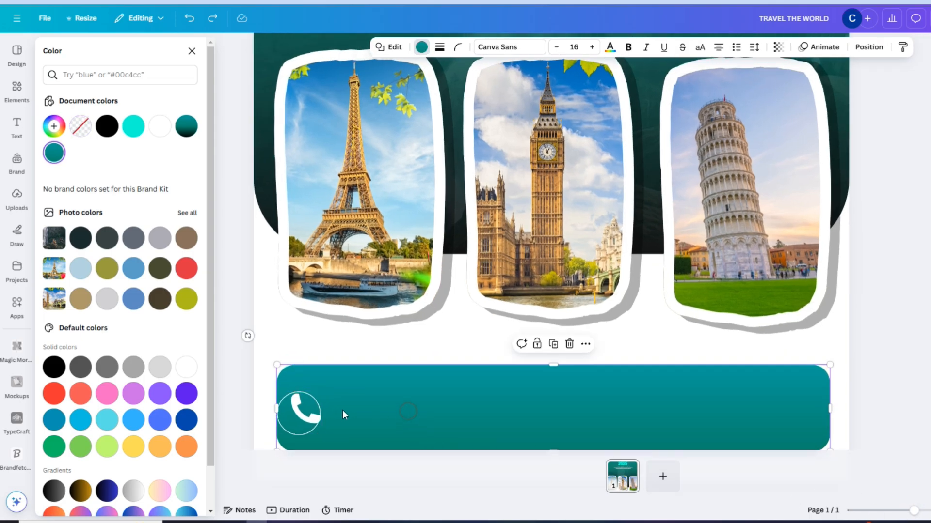
{"action": "left_click", "coordinate": [304, 433]}
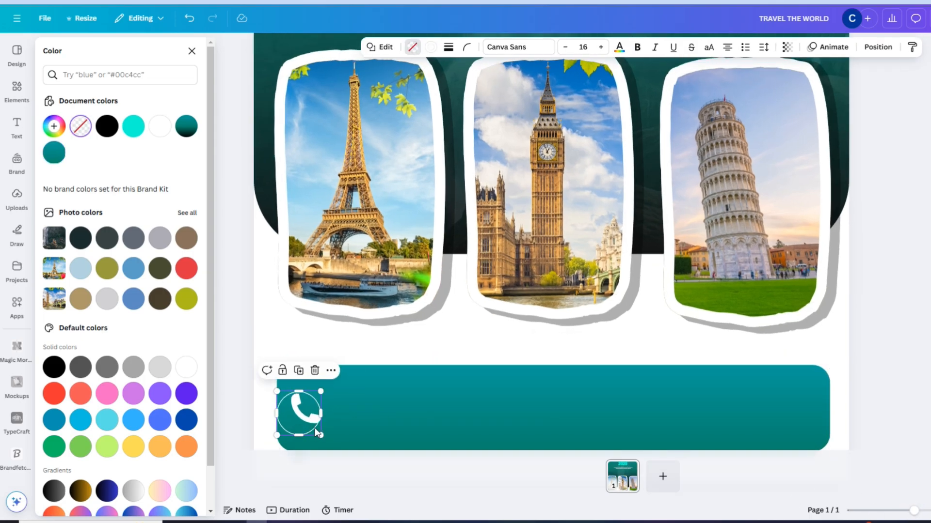
{"action": "left_click_drag", "start_coordinate": [315, 427], "coordinate": [324, 425]}
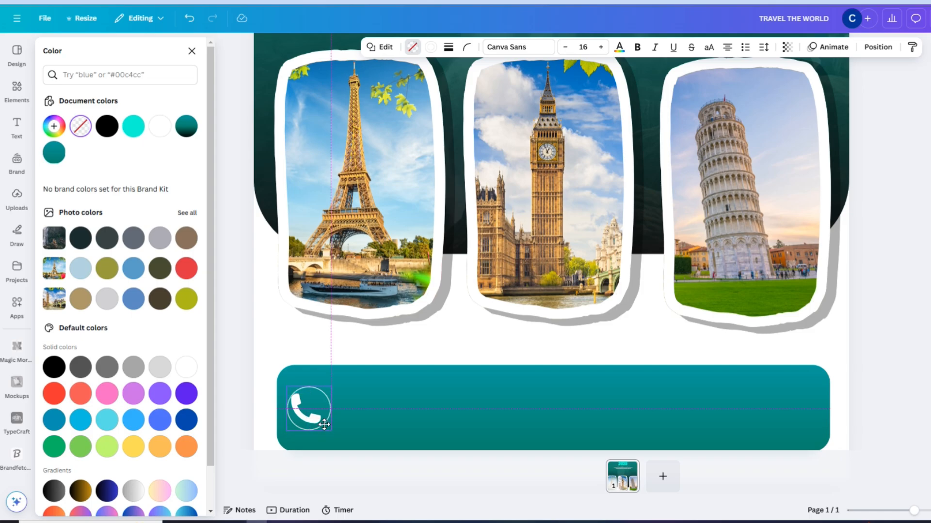
Add a subheading with the placeholder phone number and place it on the teal bar to the right of the phone icon
{"action": "left_click", "coordinate": [385, 419]}
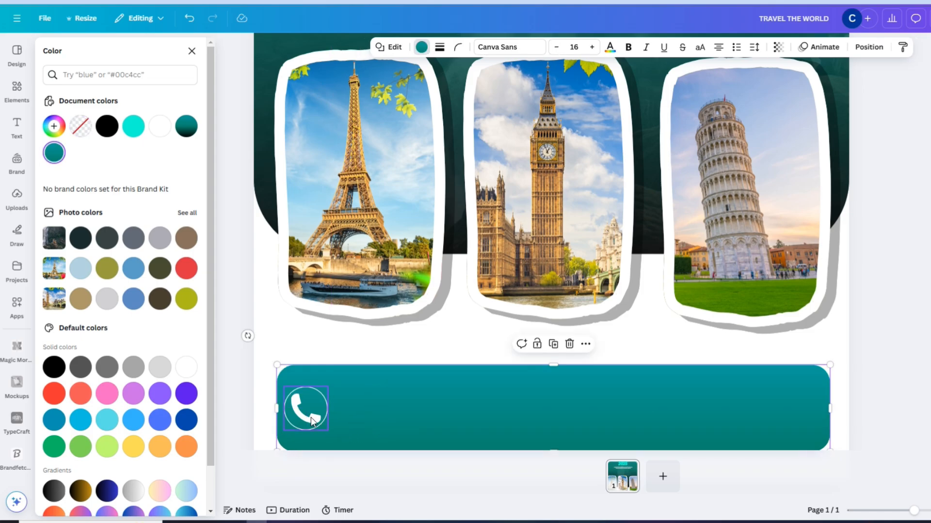
{"action": "left_click", "coordinate": [19, 125]}
{"action": "left_click", "coordinate": [122, 185]}
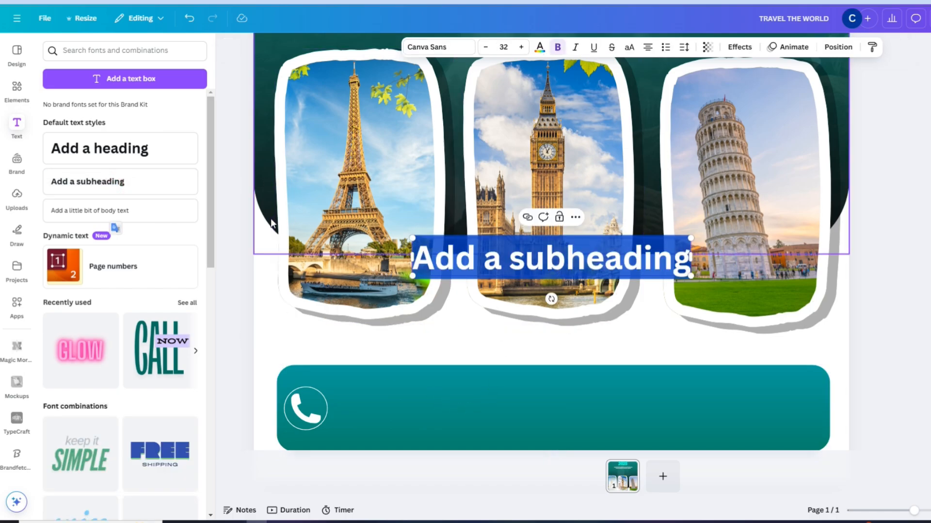
{"action": "type", "text": "+000"}
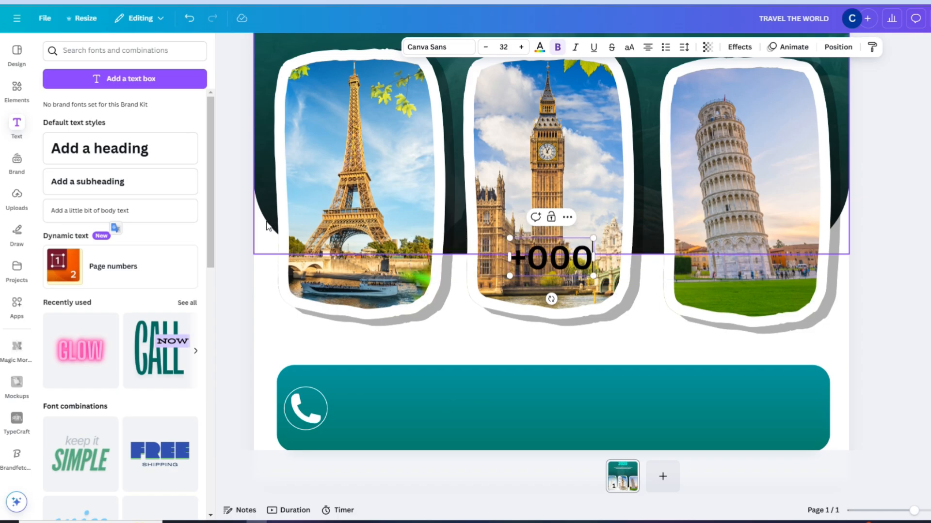
{"action": "type", "text": " 1234"}
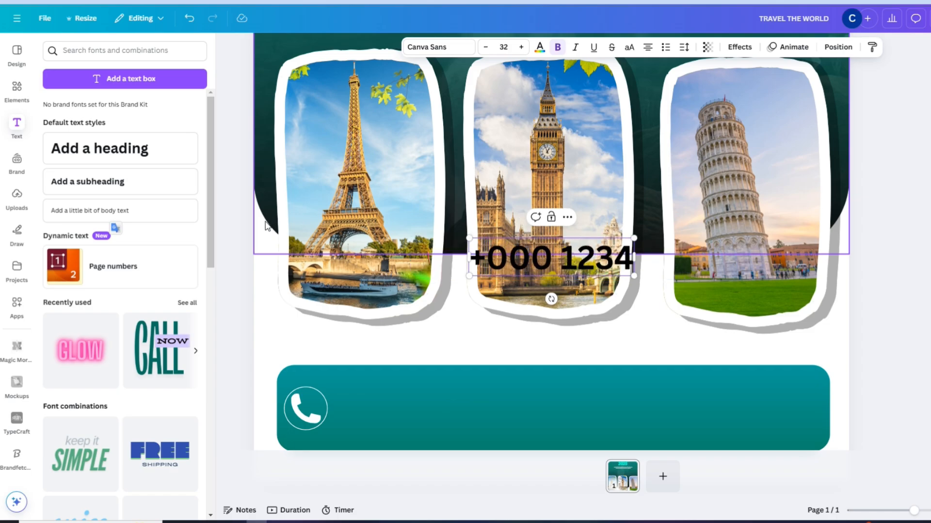
{"action": "type", "text": " 5678"}
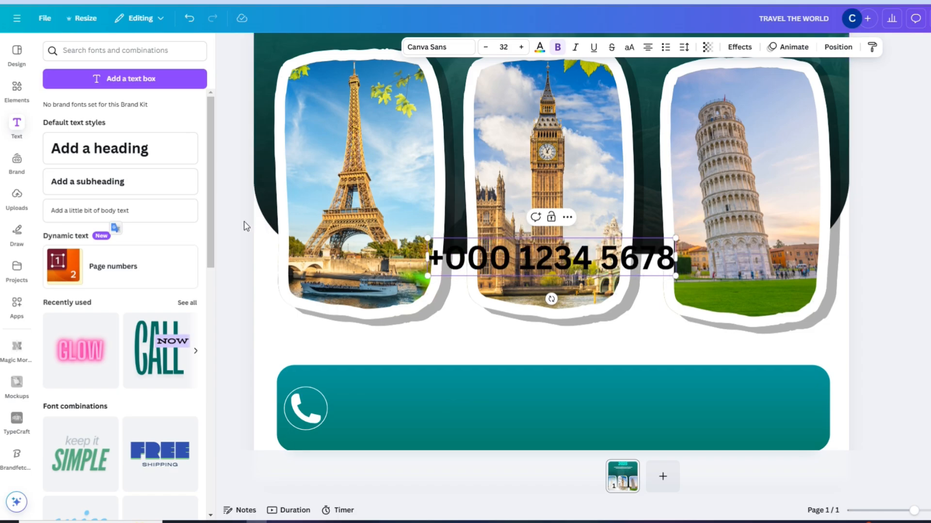
{"action": "left_click_drag", "start_coordinate": [596, 254], "coordinate": [509, 401]}
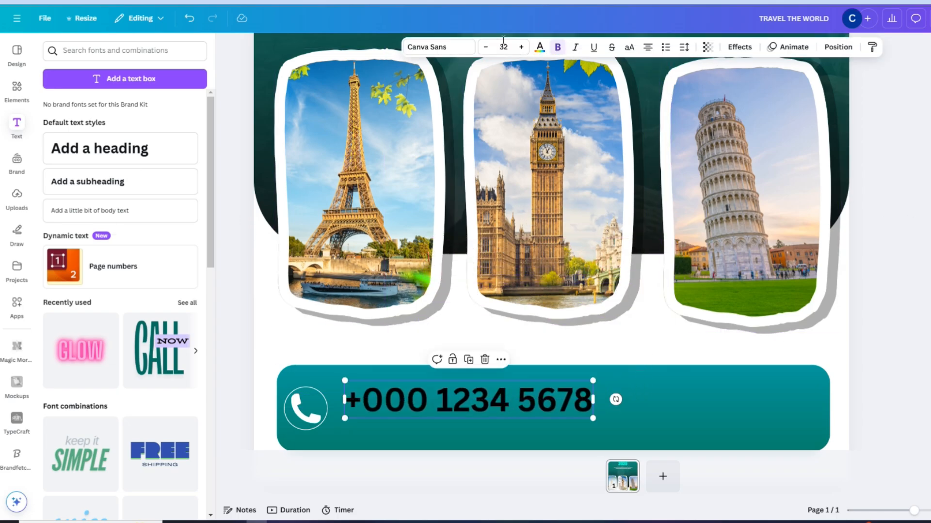
Recolor the phone number text white and reduce its font size to 15
{"action": "left_click", "coordinate": [539, 47]}
{"action": "left_click", "coordinate": [194, 347]}
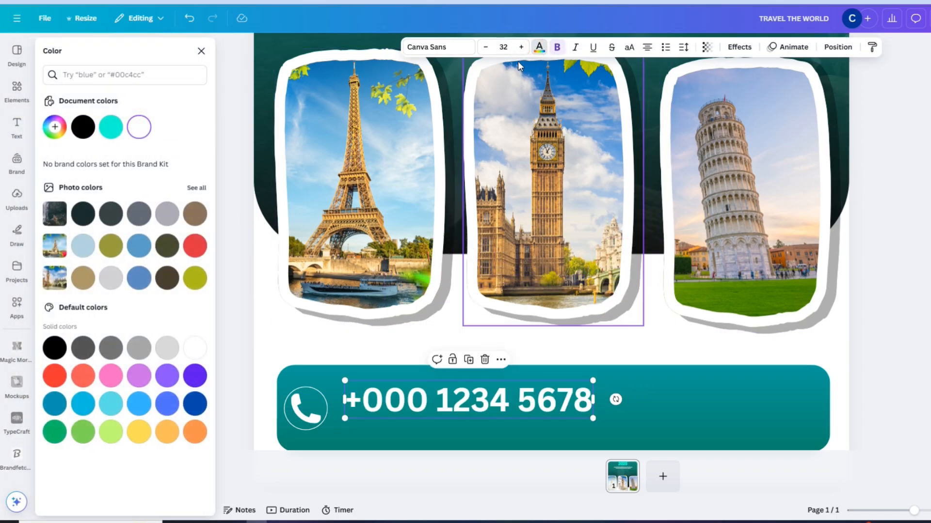
{"action": "left_click", "coordinate": [486, 48]}
{"action": "left_click", "coordinate": [485, 48]}
{"action": "left_click", "coordinate": [485, 48]}
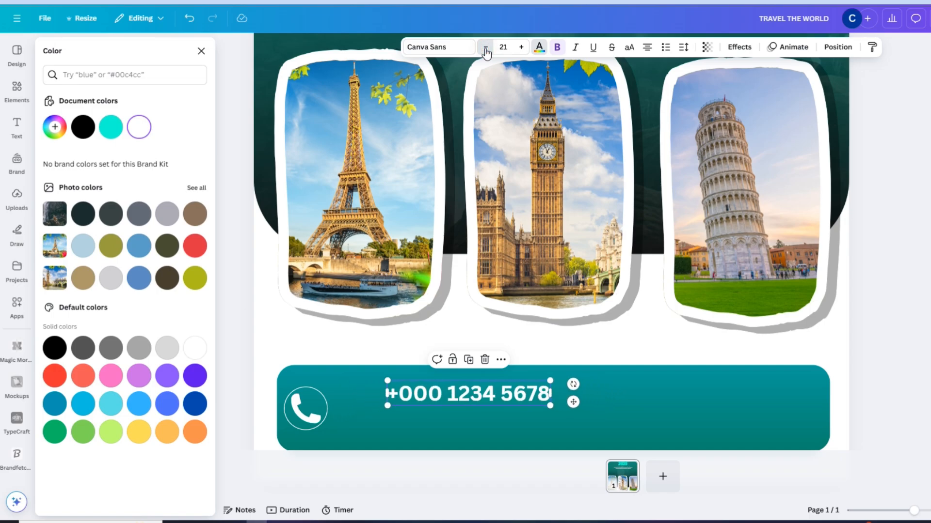
{"action": "left_click", "coordinate": [486, 48]}
{"action": "left_click", "coordinate": [485, 48]}
{"action": "left_click", "coordinate": [485, 48]}
{"action": "left_click", "coordinate": [485, 48]}
{"action": "left_click", "coordinate": [485, 48]}
{"action": "left_click", "coordinate": [485, 48]}
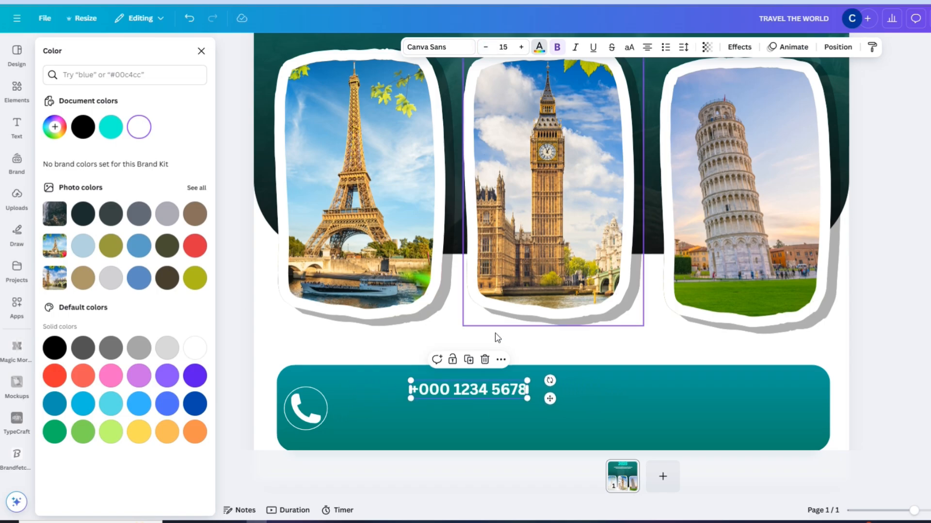
Repeat the phone number on a second line and position the two-line text close beside the phone icon
{"action": "left_click_drag", "start_coordinate": [516, 387], "coordinate": [441, 391]}
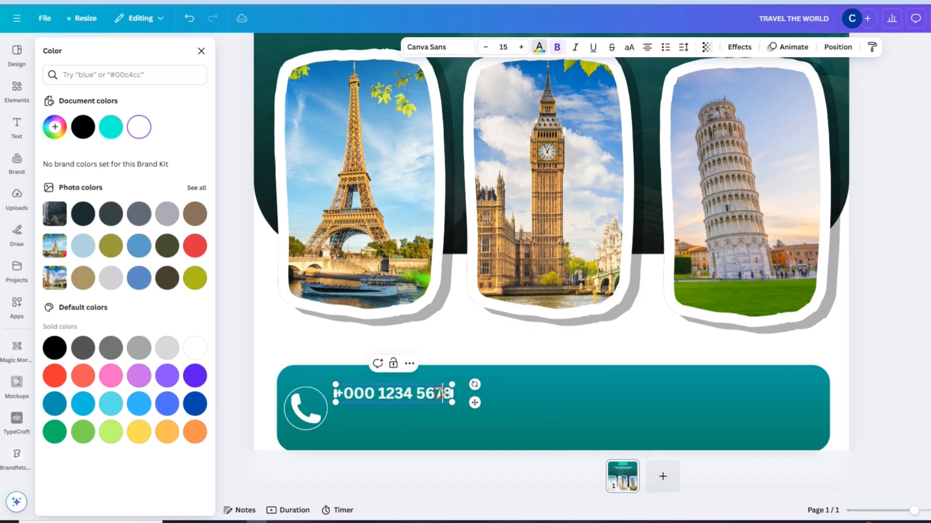
{"action": "double_click", "coordinate": [442, 393]}
{"action": "triple_click", "coordinate": [442, 394]}
{"action": "key", "text": "ctrl+c"}
{"action": "right_click", "coordinate": [443, 393]}
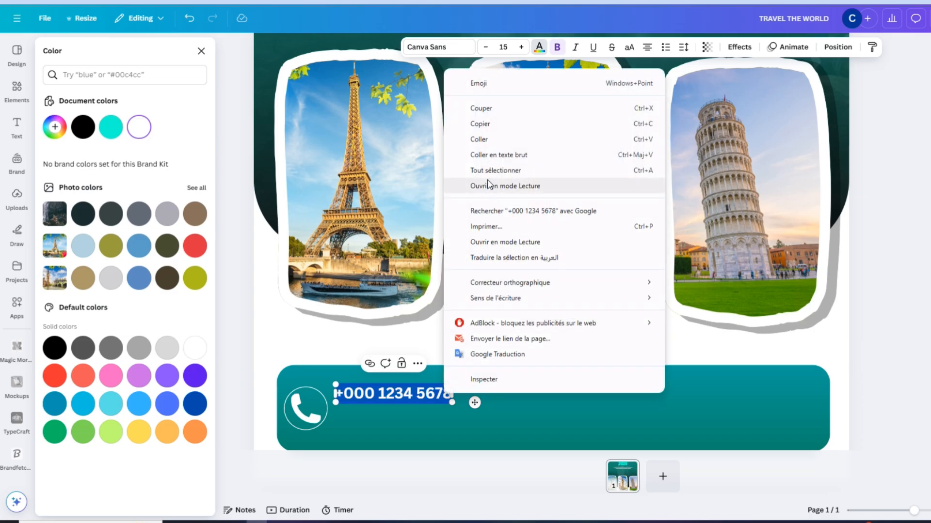
{"action": "left_click", "coordinate": [463, 124]}
{"action": "left_click", "coordinate": [451, 393]}
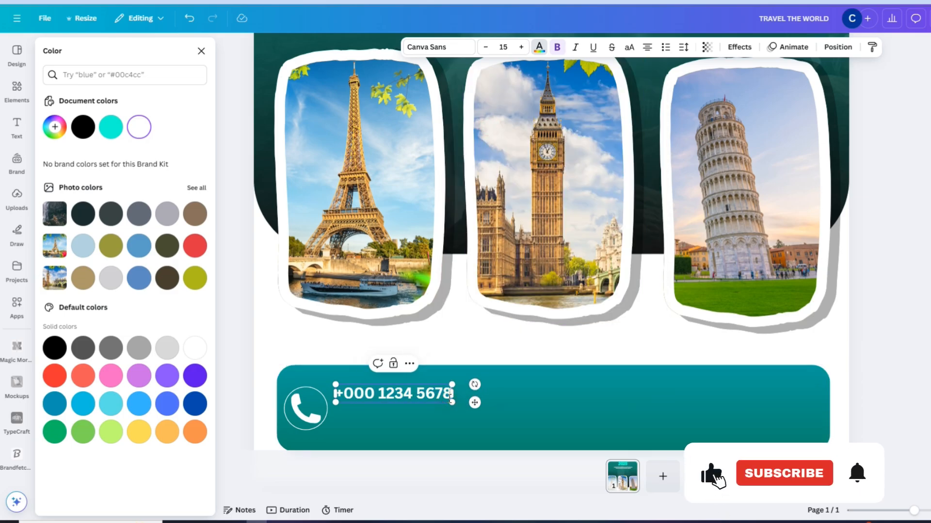
{"action": "right_click", "coordinate": [390, 412]}
{"action": "left_click", "coordinate": [426, 250]}
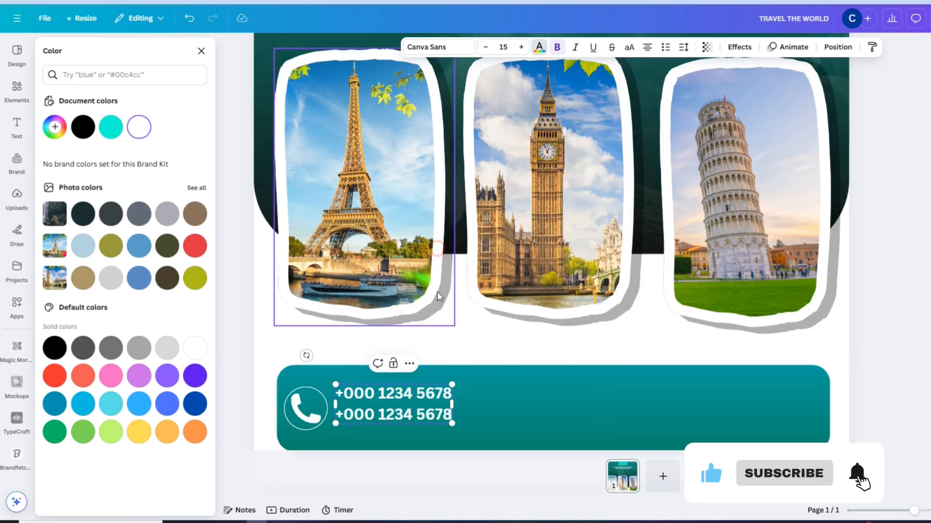
{"action": "left_click_drag", "start_coordinate": [429, 399], "coordinate": [425, 409]}
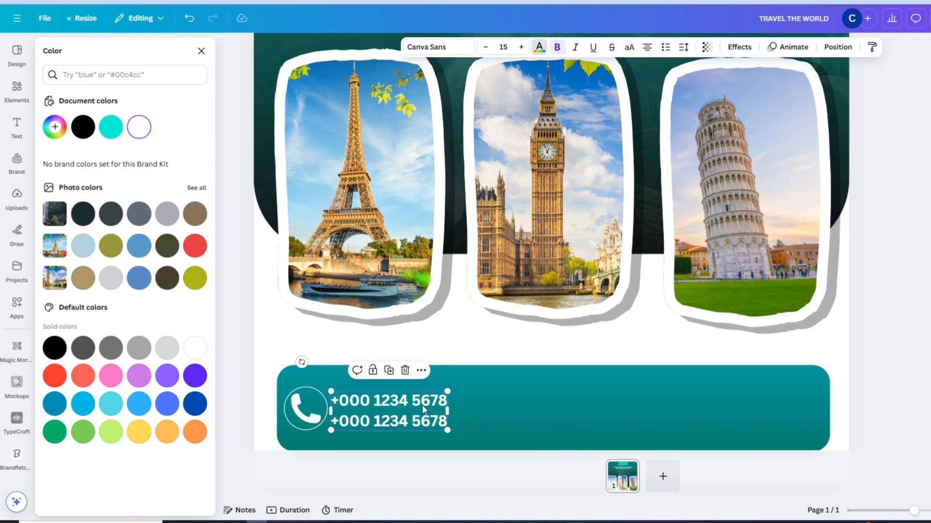
Lock the teal contact bar in place
{"action": "left_click", "coordinate": [566, 418]}
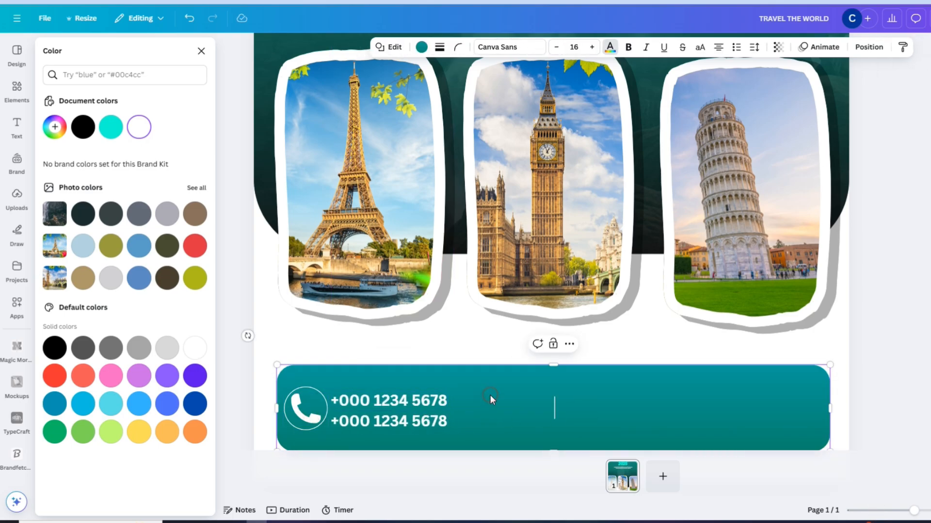
{"action": "left_click", "coordinate": [874, 375]}
{"action": "left_click", "coordinate": [801, 391]}
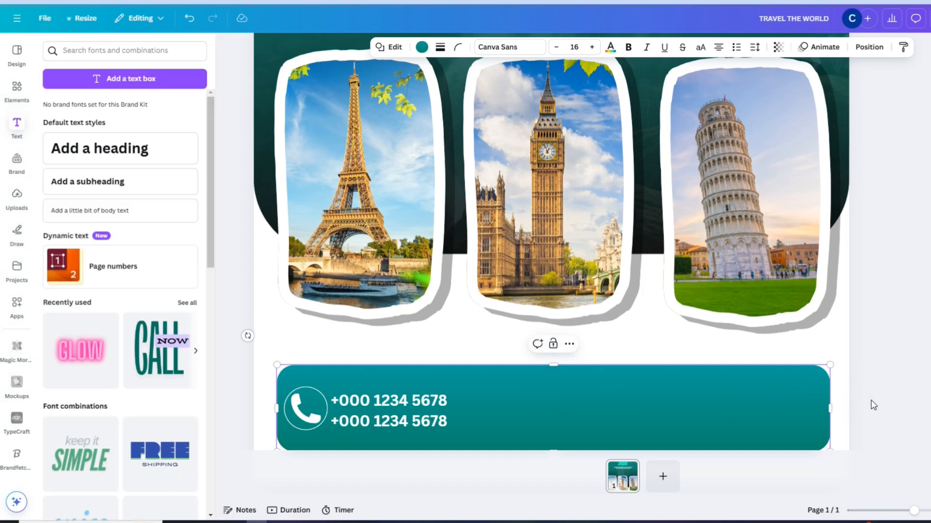
{"action": "left_click", "coordinate": [743, 398]}
{"action": "left_click", "coordinate": [553, 344]}
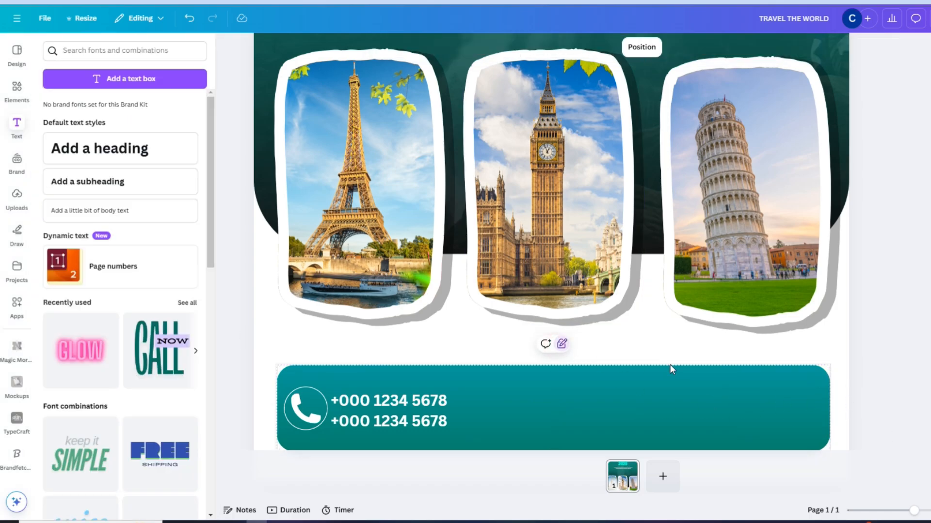
{"action": "left_click", "coordinate": [705, 393]}
{"action": "left_click_drag", "start_coordinate": [735, 389], "coordinate": [791, 377]}
{"action": "left_click_drag", "start_coordinate": [738, 394], "coordinate": [929, 383]}
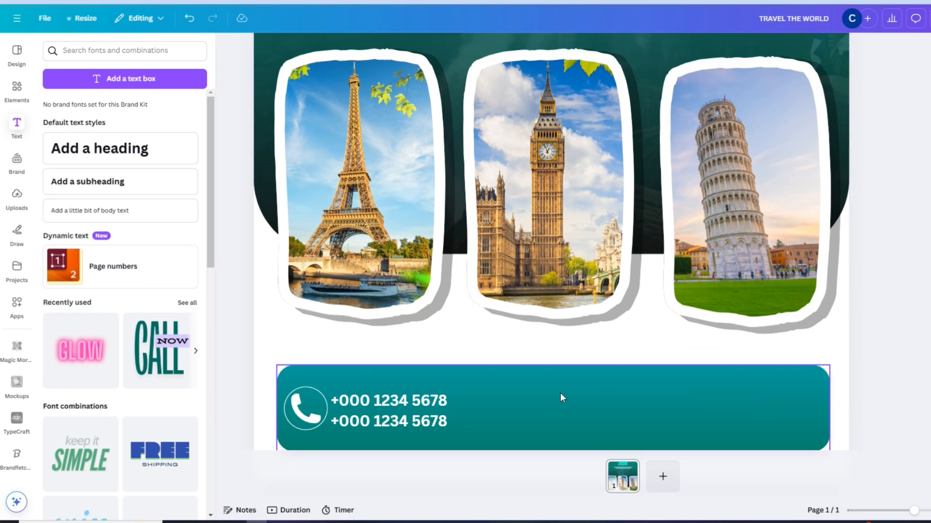
Duplicate the phone icon, its circle and the number text together, placing the copy to the right within the teal bar
{"action": "left_click_drag", "start_coordinate": [475, 387], "coordinate": [298, 432]}
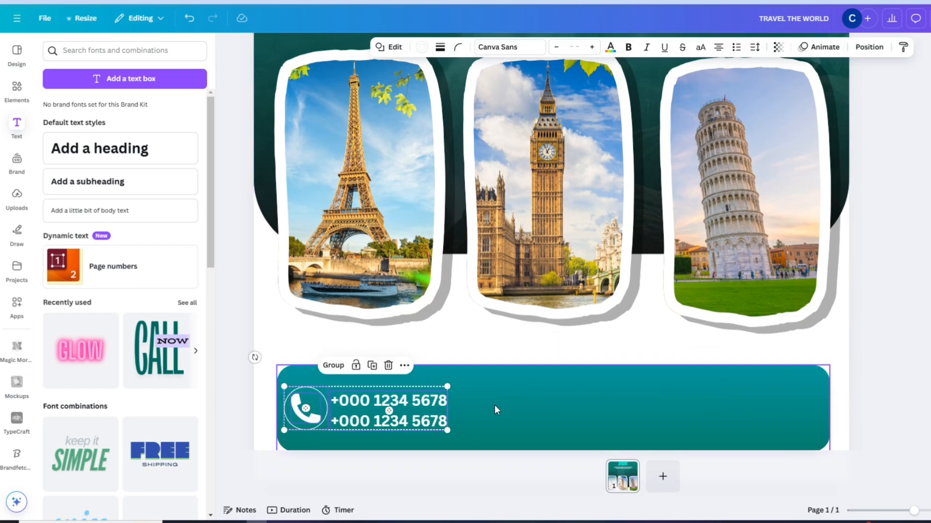
{"action": "left_click", "coordinate": [494, 406]}
{"action": "left_click", "coordinate": [421, 426]}
{"action": "left_click", "coordinate": [310, 412], "text": "shift"}
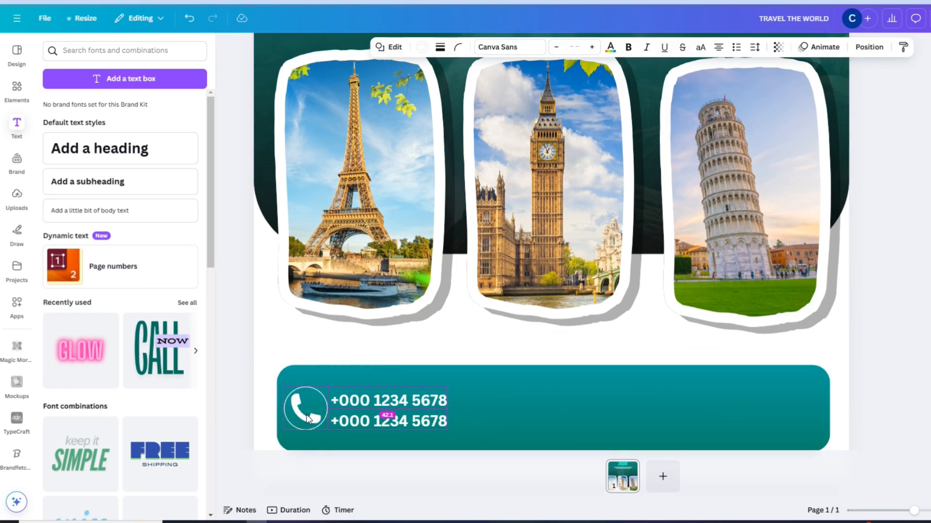
{"action": "left_click_drag", "start_coordinate": [388, 415], "coordinate": [562, 415]}
Delete the duplicated phone icon from the second contact block, keeping its circle and text
{"action": "left_click", "coordinate": [481, 411]}
{"action": "left_click", "coordinate": [877, 47]}
{"action": "left_click", "coordinate": [146, 386]}
{"action": "left_click", "coordinate": [150, 355]}
{"action": "key", "text": "Delete"}
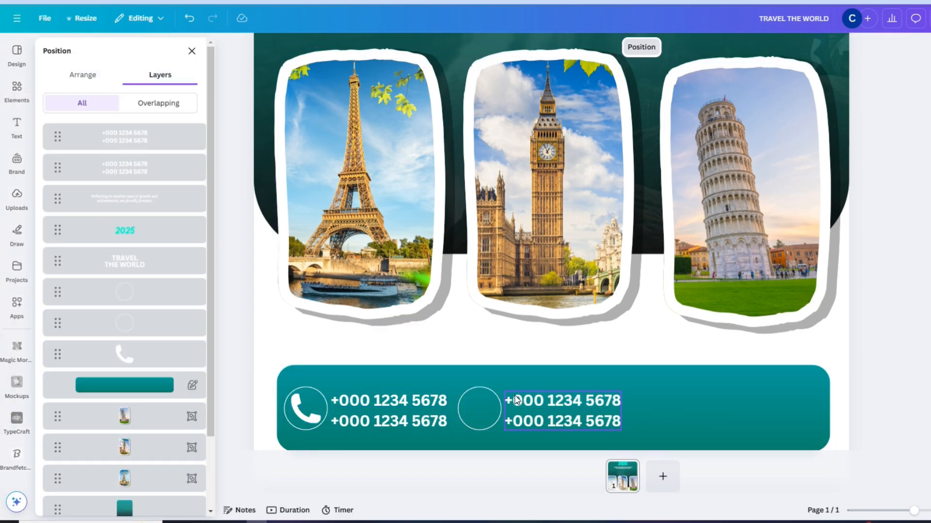
{"action": "left_click", "coordinate": [517, 400]}
Search the elements for "website" and insert the plain outlined globe graphic
{"action": "left_click", "coordinate": [17, 91]}
{"action": "left_click", "coordinate": [108, 50]}
{"action": "type", "text": "WEBSITER"}
{"action": "left_click", "coordinate": [105, 93]}
{"action": "left_click", "coordinate": [107, 157]}
Shrink the globe graphic to fit inside the empty second circle and recolor it white
{"action": "left_click_drag", "start_coordinate": [551, 131], "coordinate": [531, 277]}
{"action": "left_click_drag", "start_coordinate": [649, 89], "coordinate": [480, 409]}
{"action": "left_click", "coordinate": [546, 47]}
{"action": "left_click", "coordinate": [137, 129]}
{"action": "triple_click", "coordinate": [569, 400]}
{"action": "type", "text": "WEBSITE NAME"}
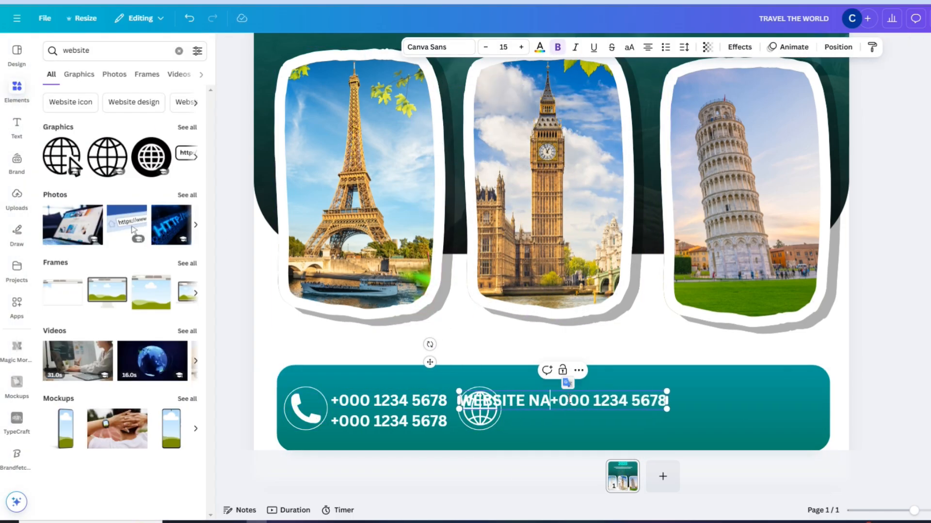
{"action": "key", "text": "Return"}
{"action": "triple_click", "coordinate": [566, 420]}
{"action": "type", "text": "www.web"}
{"action": "key", "text": "BackSpace"}
{"action": "key", "text": "BackSpace"}
{"action": "key", "text": "BackSpace"}
{"action": "key", "text": "BackSpace"}
{"action": "key", "text": "BackSpace"}
{"action": "key", "text": "BackSpace"}
{"action": "key", "text": "BackSpace"}
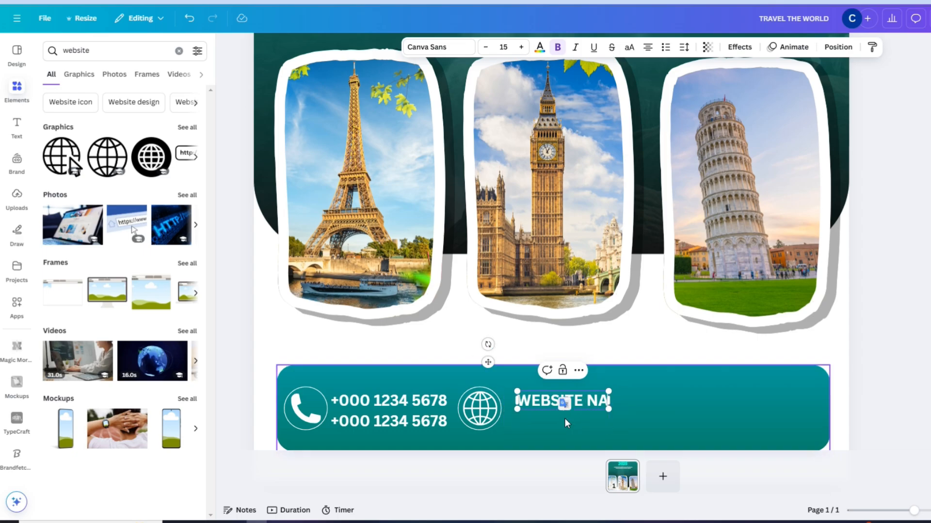
{"action": "type", "text": "www.website.com"}
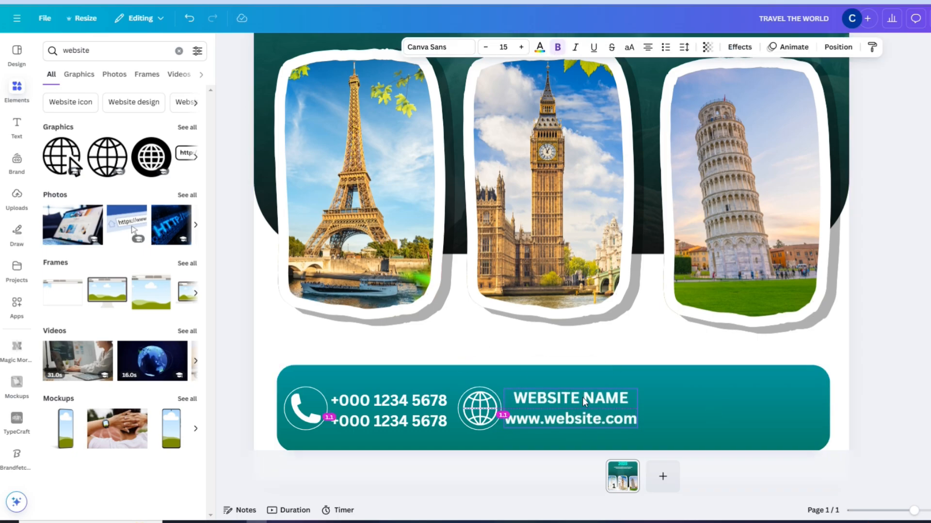
{"action": "left_click", "coordinate": [555, 388]}
{"action": "left_click", "coordinate": [558, 400]}
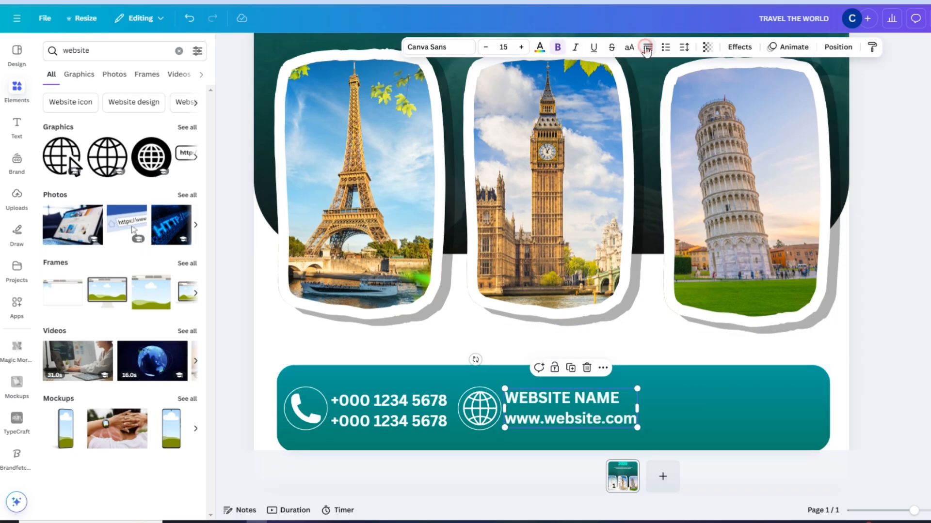
{"action": "left_click_drag", "start_coordinate": [674, 388], "coordinate": [477, 421]}
{"action": "left_click_drag", "start_coordinate": [590, 416], "coordinate": [780, 417]}
{"action": "key", "text": "ctrl+z"}
{"action": "left_click_drag", "start_coordinate": [674, 388], "coordinate": [477, 425]}
Duplicate the phone block to the right of the website block and delete the copy's phone icon
{"action": "left_click_drag", "start_coordinate": [452, 385], "coordinate": [306, 422]}
{"action": "left_click_drag", "start_coordinate": [305, 422], "coordinate": [668, 421]}
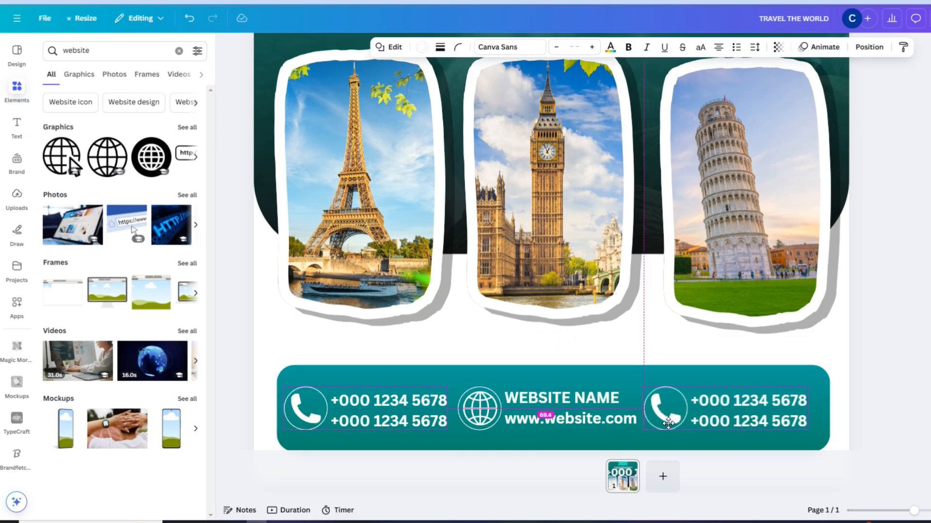
{"action": "left_click", "coordinate": [669, 417]}
{"action": "left_click", "coordinate": [869, 47]}
{"action": "key", "text": "Delete"}
Search the elements for "address" and place the outlined location pin, in white, inside the empty third circle
{"action": "left_click", "coordinate": [135, 51]}
{"action": "type", "text": "adree"}
{"action": "left_click", "coordinate": [93, 91]}
{"action": "left_click_drag", "start_coordinate": [108, 155], "coordinate": [669, 407]}
Replace the third block's numbers with "our street address" and a second line for the placeholder city and postal code
{"action": "double_click", "coordinate": [762, 412]}
{"action": "type", "text": "our street address"}
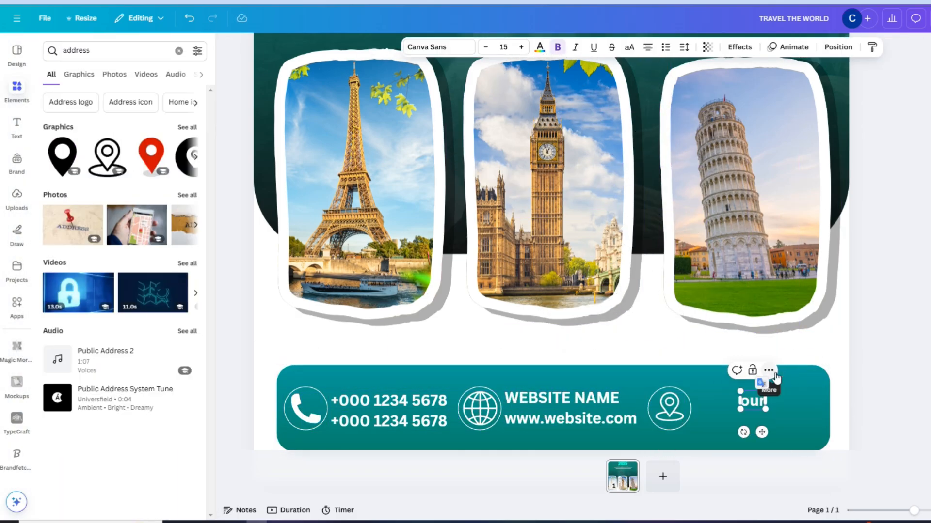
{"action": "key", "text": "Return"}
{"action": "type", "text": "City 1234"}
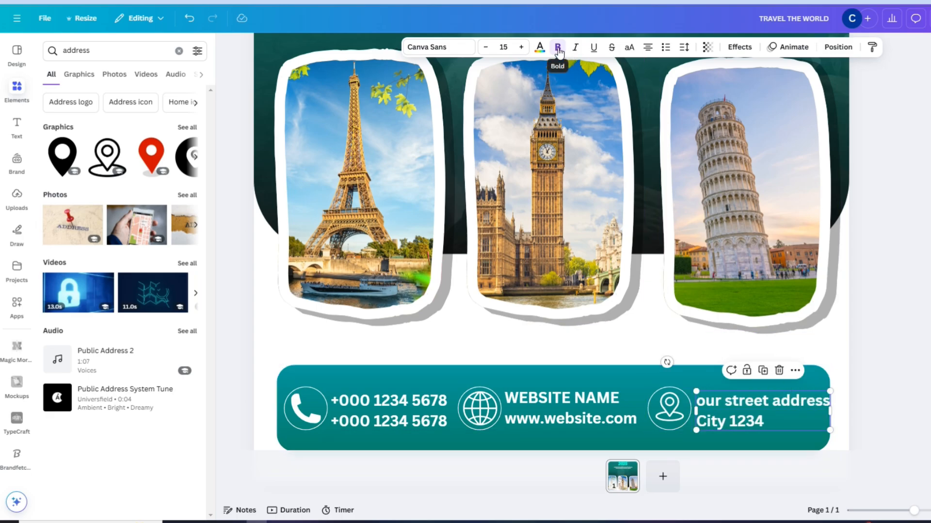
Select the phone, website and address texts together and remove their bold formatting
{"action": "left_click", "coordinate": [592, 397], "text": "shift"}
{"action": "left_click", "coordinate": [412, 403], "text": "shift"}
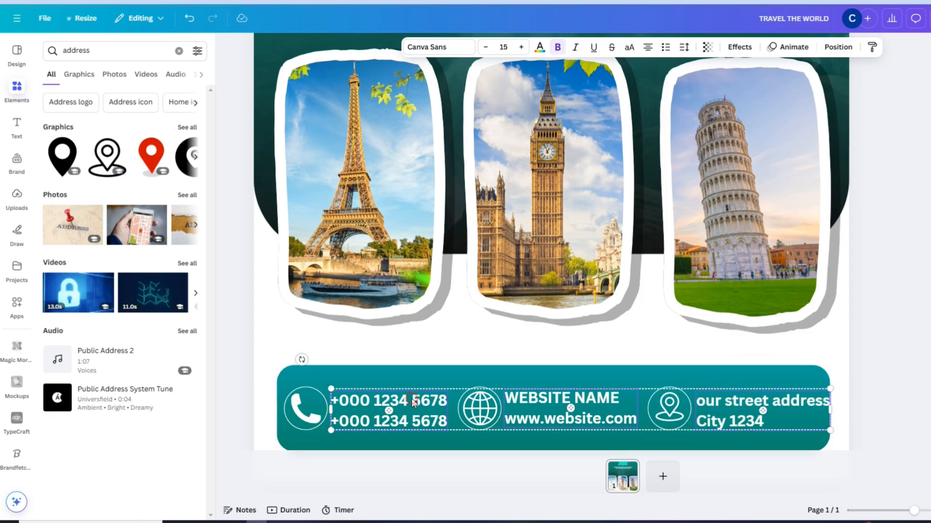
{"action": "left_click", "coordinate": [858, 414]}
{"action": "left_click", "coordinate": [731, 406]}
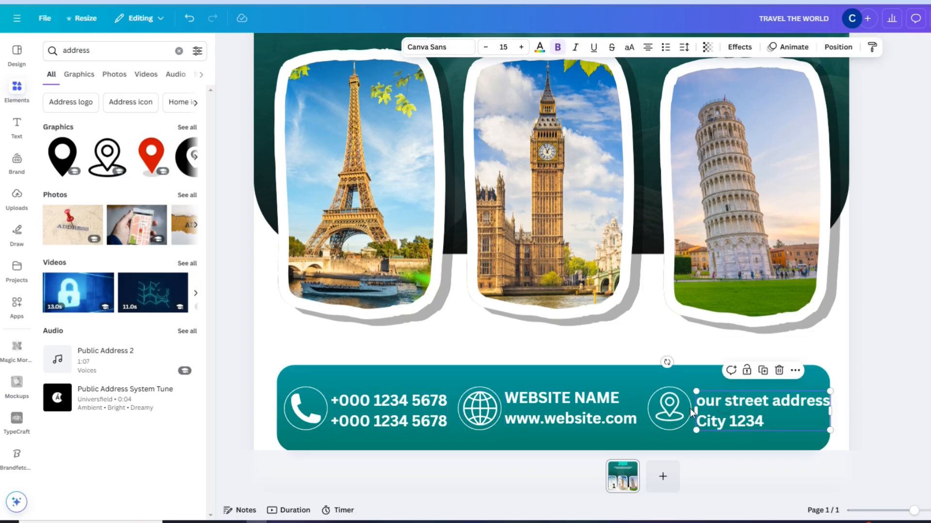
{"action": "left_click", "coordinate": [554, 404], "text": "shift"}
{"action": "left_click", "coordinate": [415, 407], "text": "shift"}
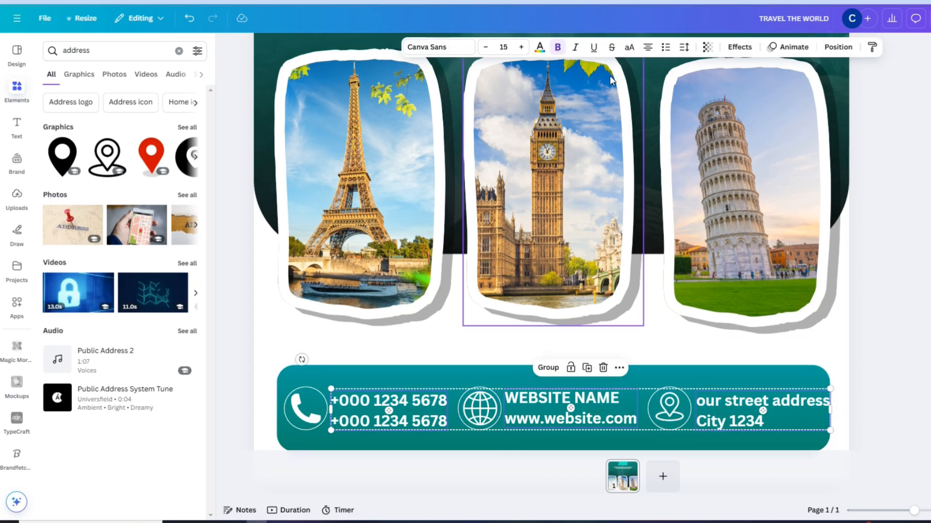
{"action": "left_click", "coordinate": [559, 48]}
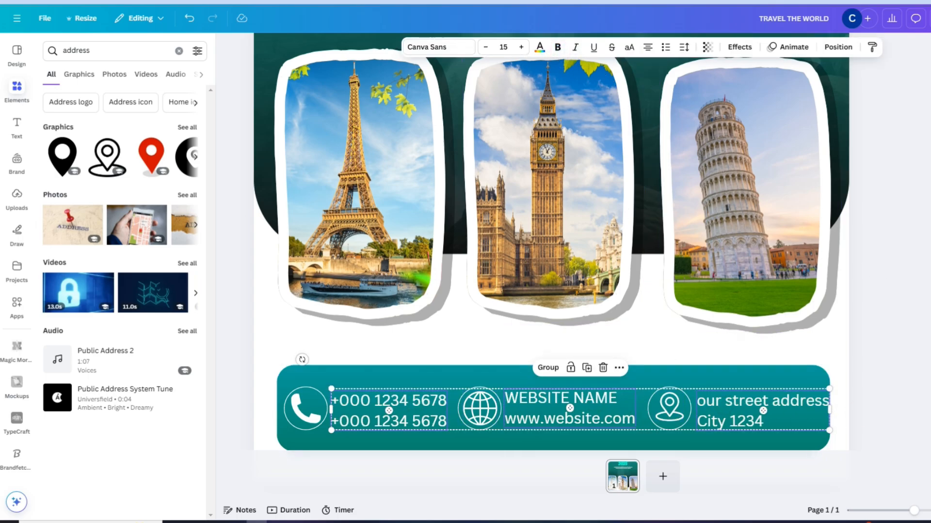
Select all three contact icons and their texts together, scale them down proportionally and centre the row inside the teal bar
{"action": "left_click", "coordinate": [729, 411]}
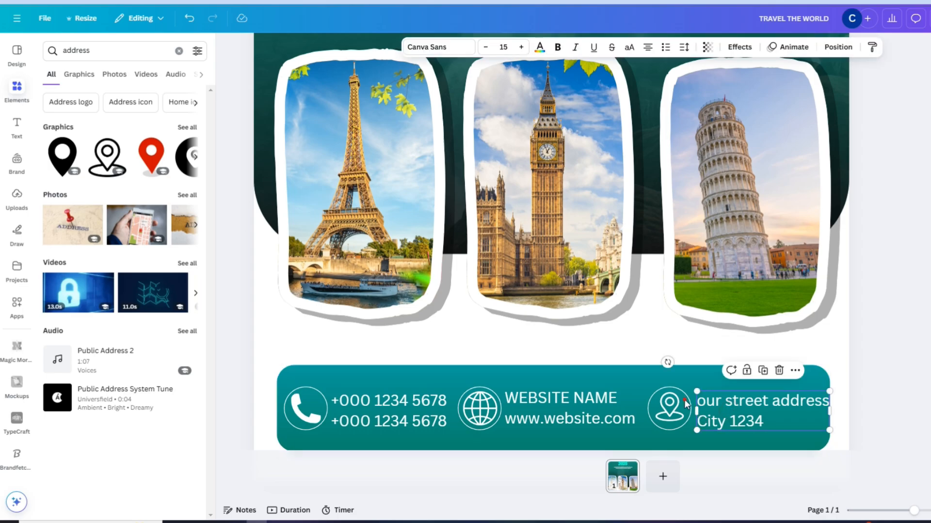
{"action": "left_click", "coordinate": [659, 411], "text": "shift"}
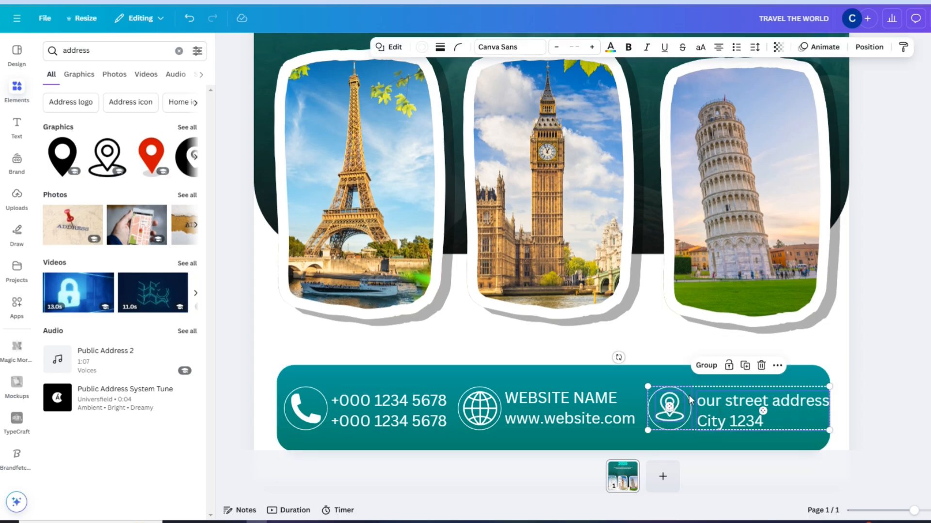
{"action": "left_click", "coordinate": [691, 399], "text": "shift"}
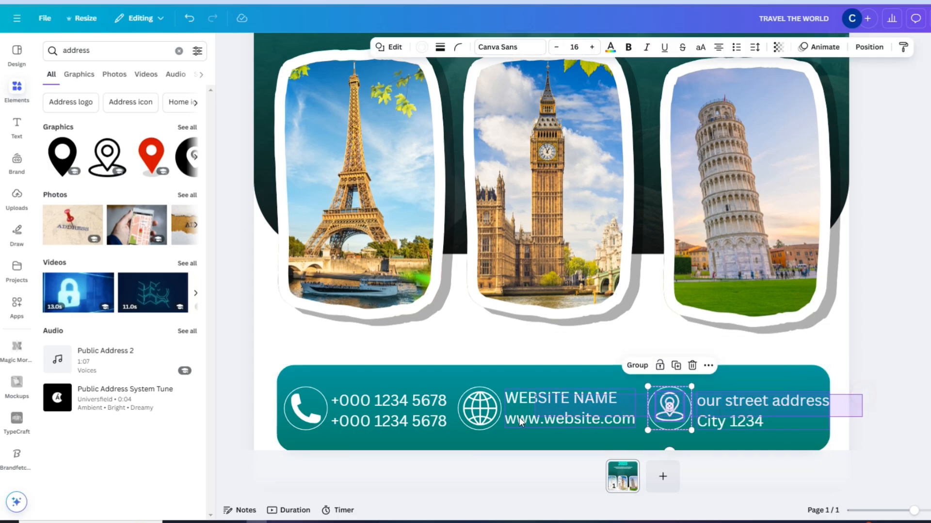
{"action": "left_click_drag", "start_coordinate": [518, 418], "coordinate": [274, 431]}
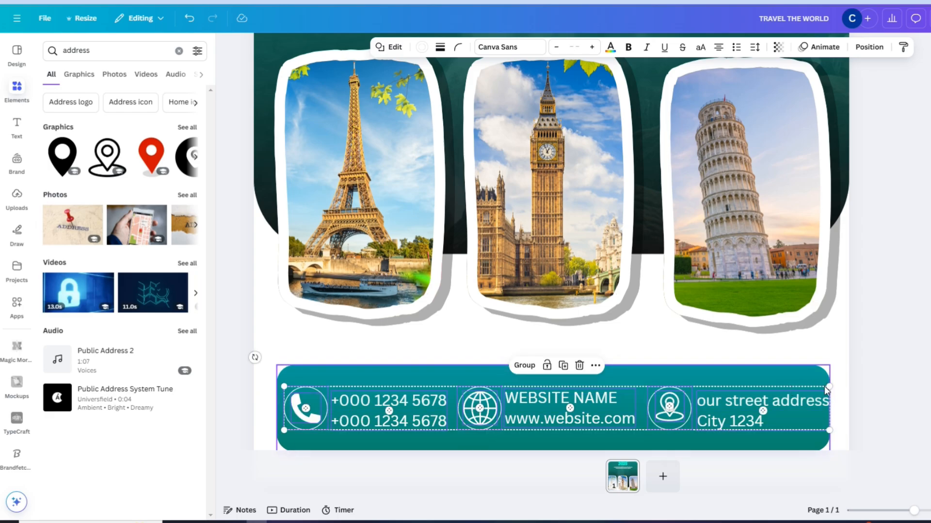
{"action": "left_click_drag", "start_coordinate": [829, 386], "coordinate": [739, 400]}
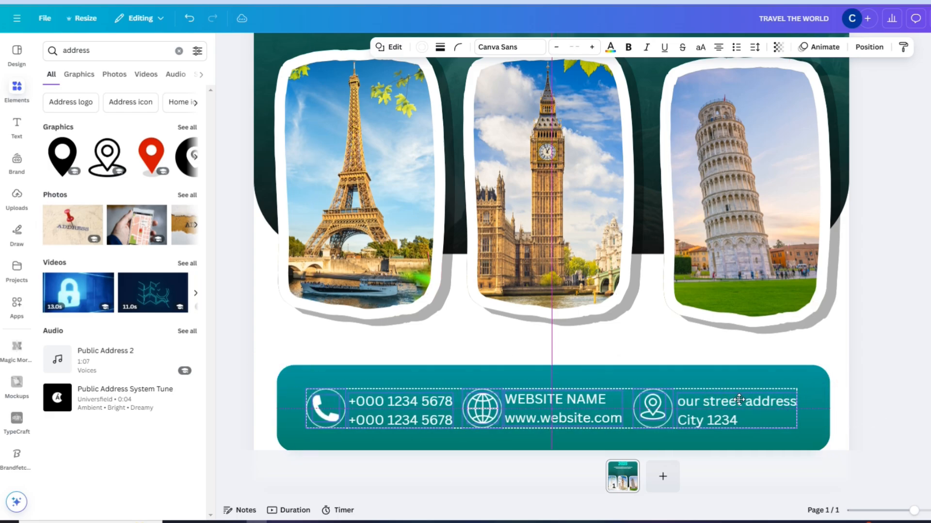
Make the circled location, globe and phone icons slightly smaller and nudge each one back beside its text
{"action": "left_click_drag", "start_coordinate": [673, 389], "coordinate": [663, 398]}
{"action": "left_click_drag", "start_coordinate": [649, 414], "coordinate": [657, 411]}
{"action": "left_click", "coordinate": [482, 409]}
{"action": "left_click_drag", "start_coordinate": [502, 389], "coordinate": [492, 399]}
{"action": "left_click_drag", "start_coordinate": [479, 414], "coordinate": [481, 406]}
{"action": "left_click", "coordinate": [326, 408]}
{"action": "left_click_drag", "start_coordinate": [345, 390], "coordinate": [342, 392]}
{"action": "left_click_drag", "start_coordinate": [331, 407], "coordinate": [331, 403]}
{"action": "left_click", "coordinate": [478, 406]}
{"action": "left_click", "coordinate": [655, 410]}
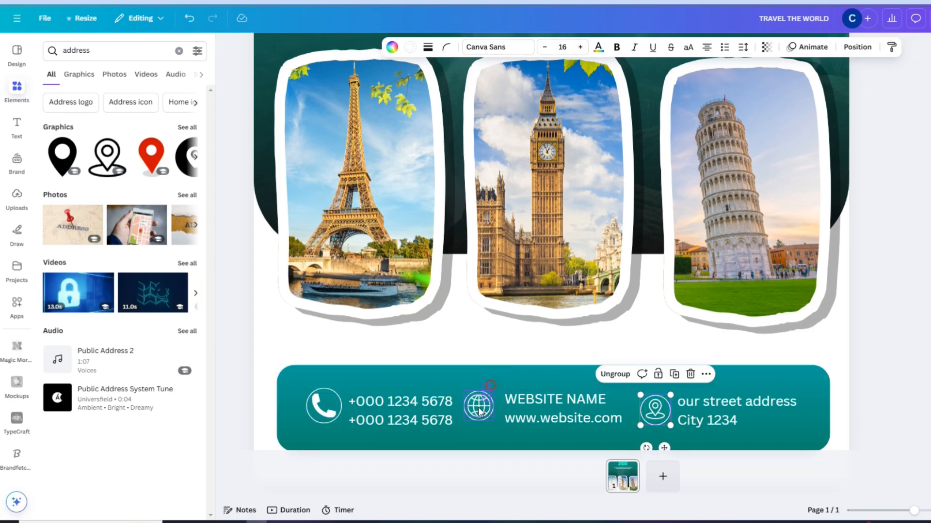
Reposition the contact icons and text blocks along the teal bar so each icon sits close to its text with even spacing
{"action": "left_click", "coordinate": [324, 445]}
{"action": "left_click_drag", "start_coordinate": [478, 407], "coordinate": [290, 406]}
{"action": "scroll", "coordinate": [300, 406], "scroll_direction": "down", "scroll_amount": 1}
{"action": "left_click", "coordinate": [325, 368]}
{"action": "left_click_drag", "start_coordinate": [342, 350], "coordinate": [329, 366]}
{"action": "left_click_drag", "start_coordinate": [401, 372], "coordinate": [401, 368]}
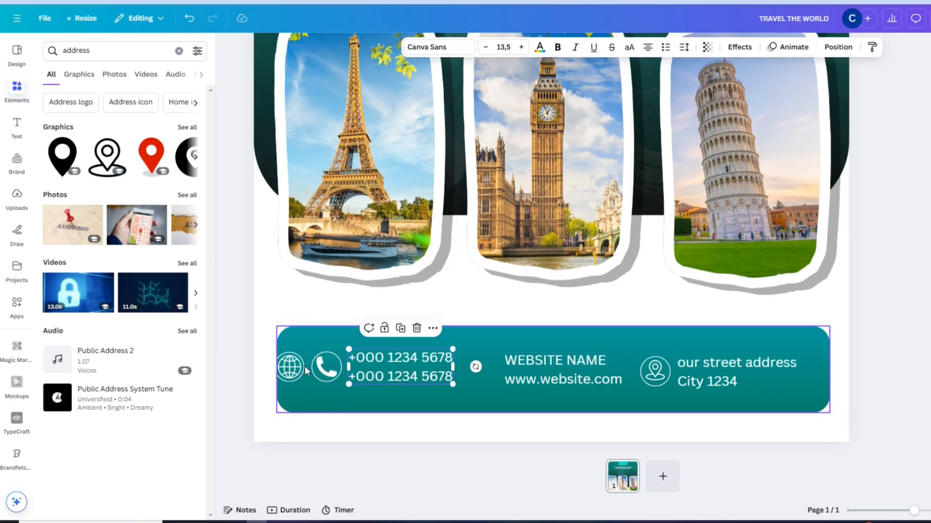
{"action": "left_click_drag", "start_coordinate": [291, 368], "coordinate": [483, 365]}
{"action": "left_click_drag", "start_coordinate": [562, 370], "coordinate": [559, 368]}
{"action": "left_click_drag", "start_coordinate": [655, 371], "coordinate": [647, 365]}
{"action": "left_click_drag", "start_coordinate": [737, 372], "coordinate": [730, 365]}
Reduce the teal bar's height by bringing its lower and upper edges closer to the contact row
{"action": "left_click_drag", "start_coordinate": [816, 348], "coordinate": [329, 387]}
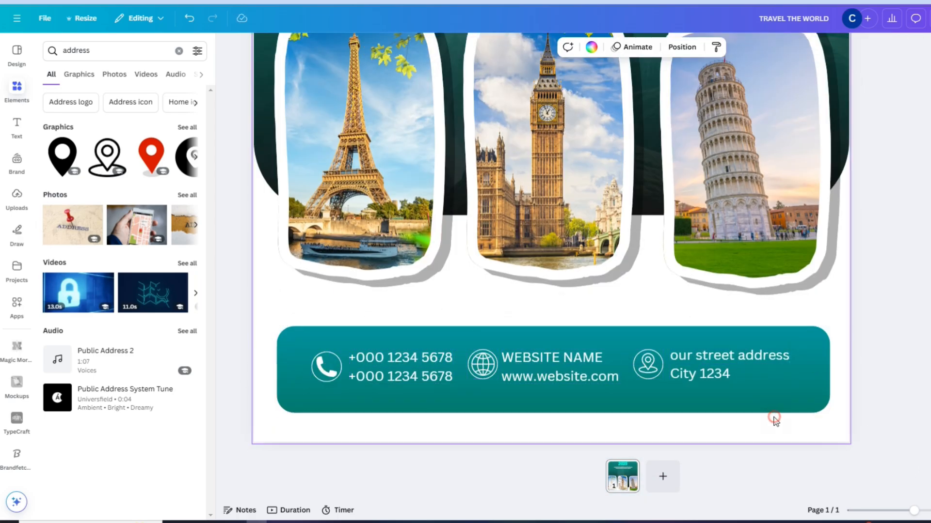
{"action": "right_click", "coordinate": [795, 405]}
{"action": "left_click", "coordinate": [814, 469]}
{"action": "left_click", "coordinate": [557, 343]}
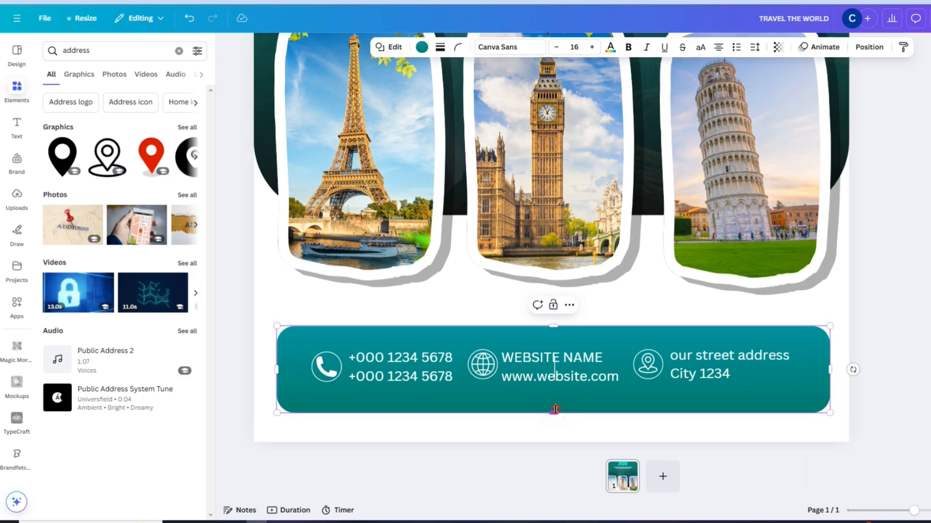
{"action": "left_click_drag", "start_coordinate": [555, 409], "coordinate": [553, 399]}
{"action": "left_click_drag", "start_coordinate": [552, 327], "coordinate": [553, 339]}
{"action": "left_click", "coordinate": [918, 380]}
{"action": "mouse_move", "coordinate": [890, 515]}
{"action": "left_mouse_down"}
{"action": "mouse_move", "coordinate": [899, 511]}
{"action": "mouse_move", "coordinate": [883, 511]}
{"action": "mouse_move", "coordinate": [896, 511]}
{"action": "left_mouse_up"}
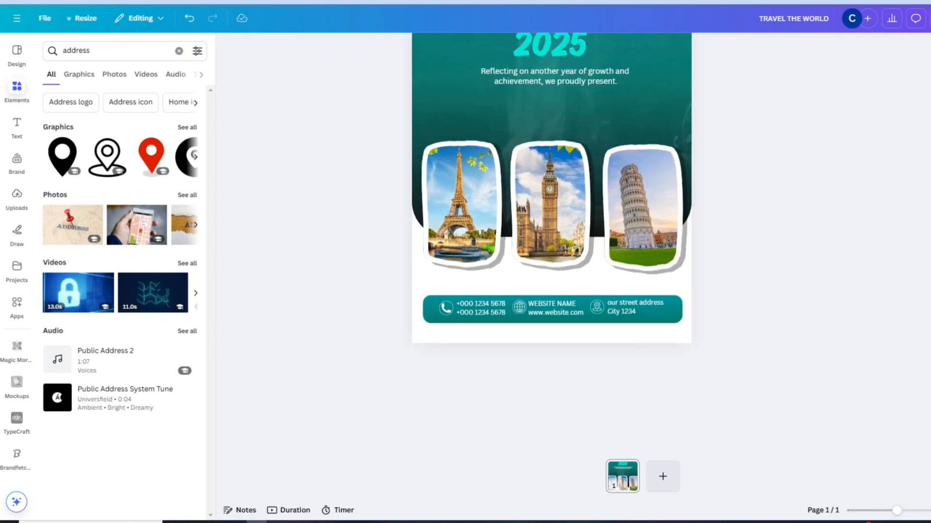
Move the title, the year 2025 and the short paragraph slightly lower on the page
{"action": "left_click", "coordinate": [929, 511]}
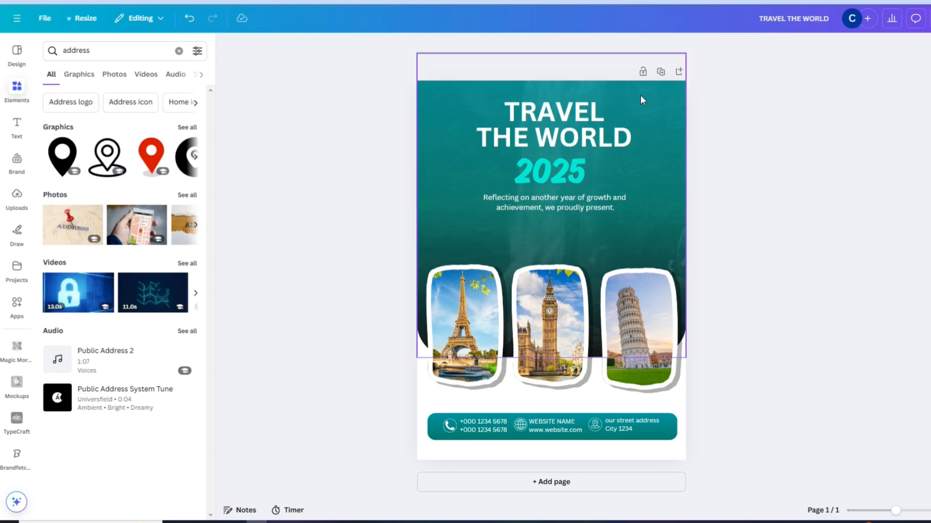
{"action": "left_click", "coordinate": [635, 113]}
{"action": "key", "text": "ctrl+z"}
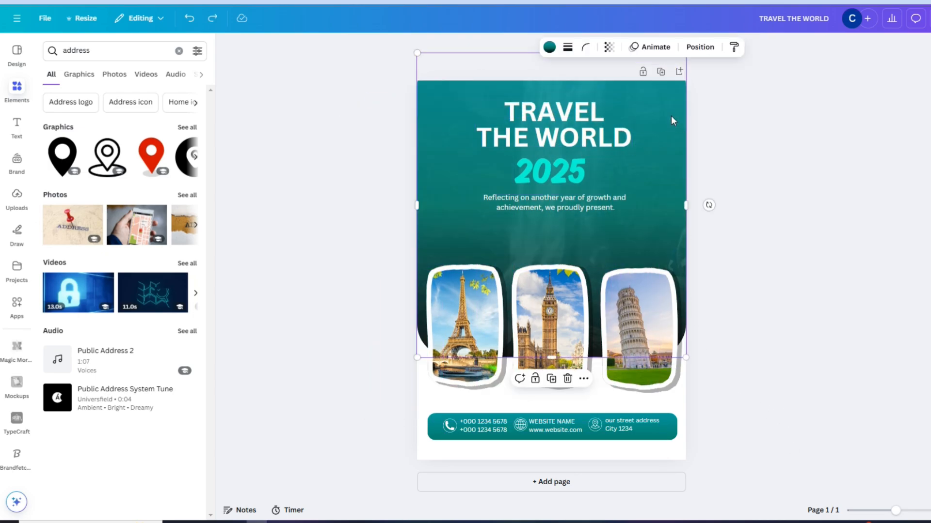
{"action": "left_click", "coordinate": [589, 114]}
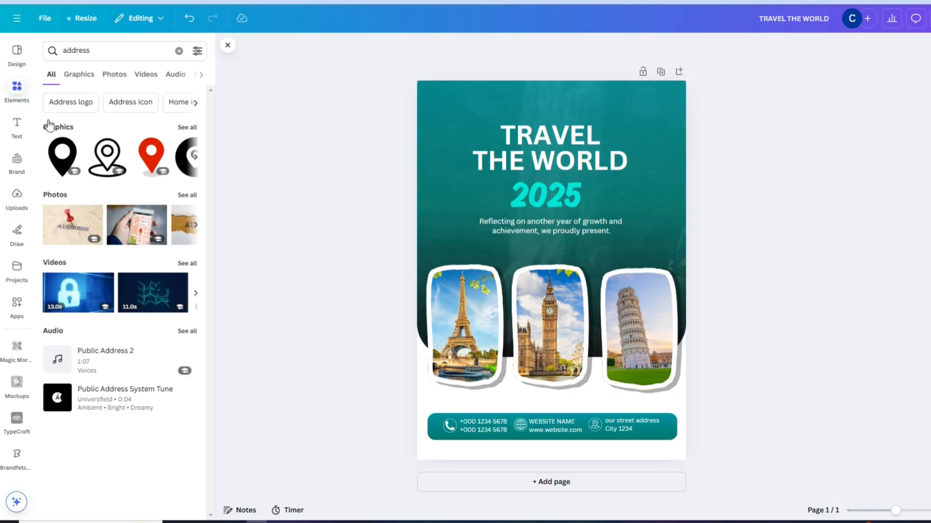
Search the graphics for "phone" and add the dark round handset icon with sound waves to the page
{"action": "left_click", "coordinate": [83, 50]}
{"action": "double_click", "coordinate": [89, 52]}
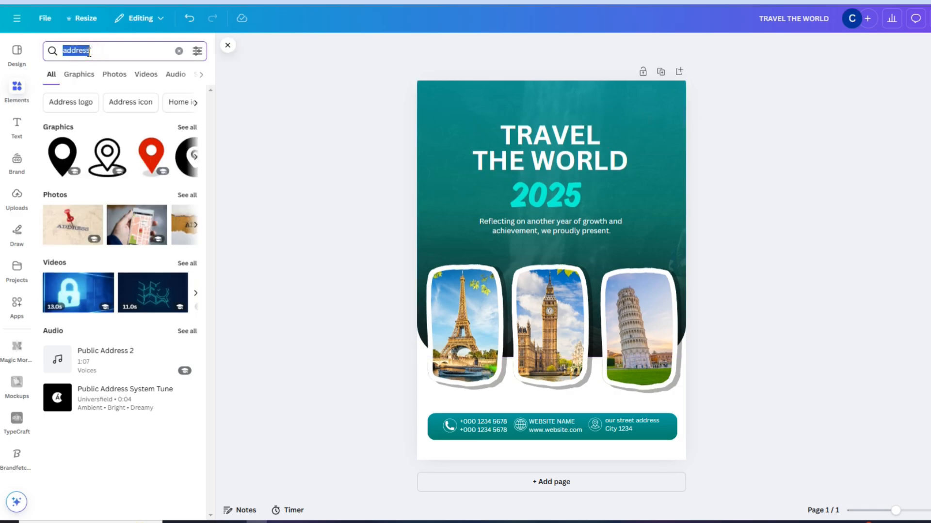
{"action": "type", "text": "phone"}
{"action": "key", "text": "Return"}
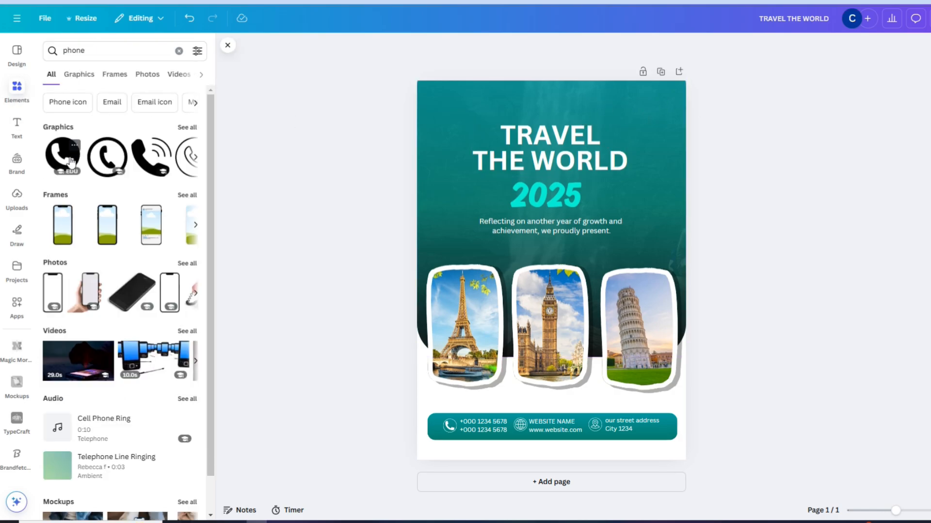
{"action": "left_click", "coordinate": [84, 75]}
{"action": "scroll", "coordinate": [118, 322], "scroll_direction": "down", "scroll_amount": 5}
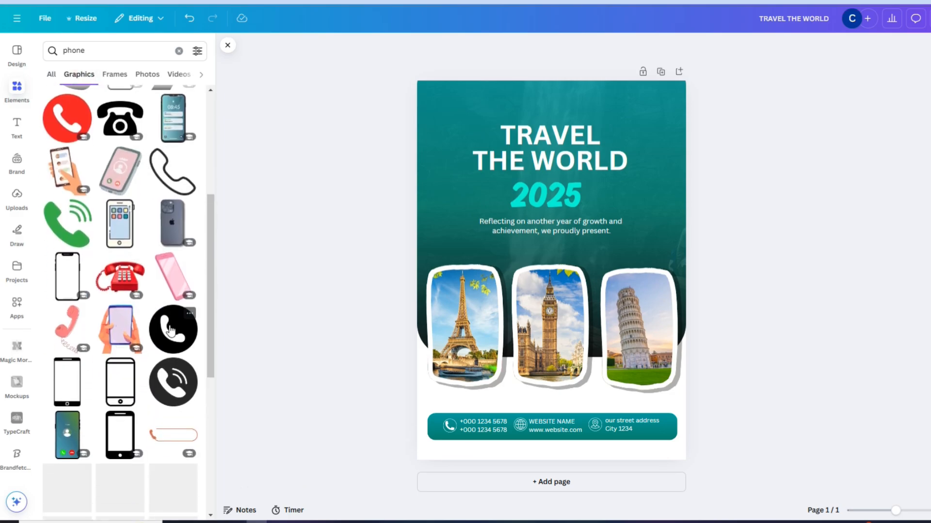
{"action": "left_click", "coordinate": [173, 382]}
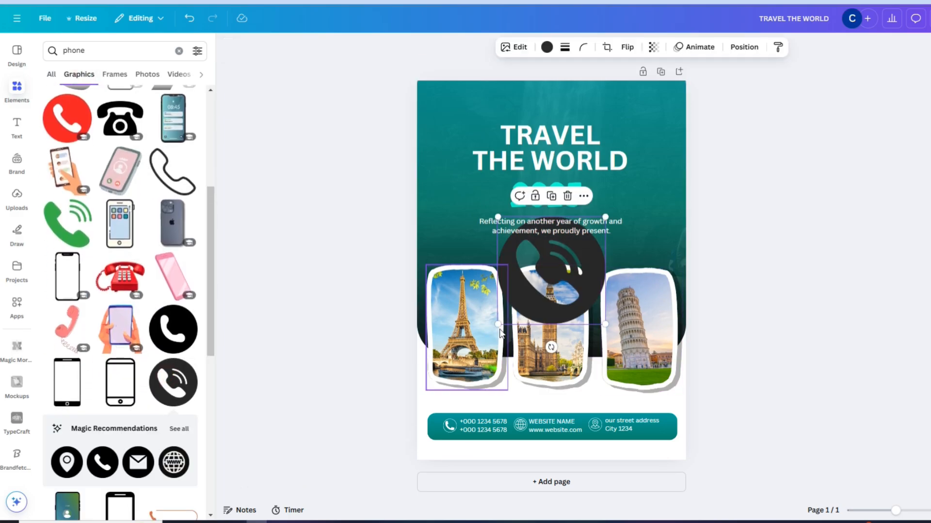
Shrink the round phone icon, place it near the flyer's upper-right corner and colour it the document's turquoise
{"action": "left_click_drag", "start_coordinate": [498, 324], "coordinate": [622, 117]}
{"action": "left_click_drag", "start_coordinate": [606, 119], "coordinate": [620, 92]}
{"action": "left_click", "coordinate": [547, 47]}
{"action": "left_click", "coordinate": [102, 128]}
Add a subheading with the placeholder phone number, scale it down to size 16.5 and place it beside the turquoise phone icon
{"action": "left_click", "coordinate": [17, 127]}
{"action": "left_click", "coordinate": [132, 186]}
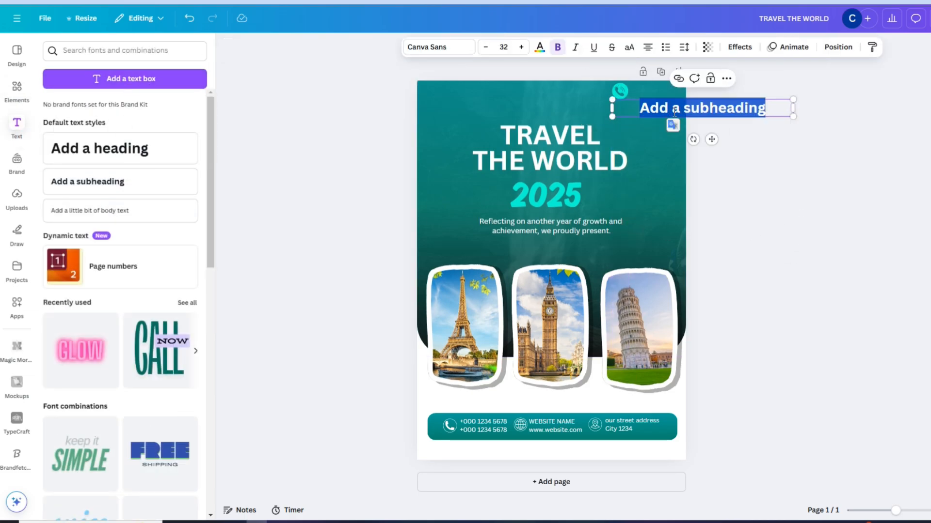
{"action": "type", "text": "+000 1234"}
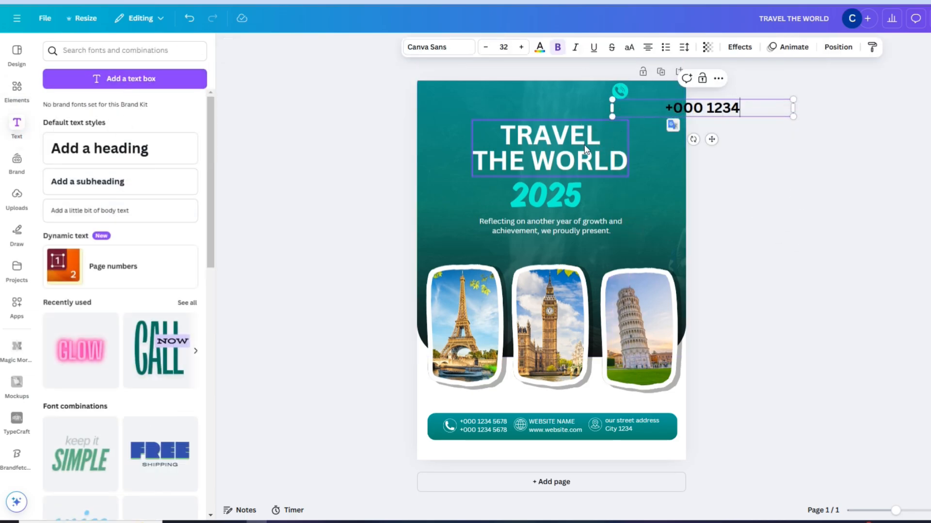
{"action": "type", "text": " 5678"}
{"action": "left_click", "coordinate": [736, 163]}
{"action": "left_click", "coordinate": [675, 109]}
{"action": "left_click_drag", "start_coordinate": [793, 116], "coordinate": [717, 109]}
{"action": "left_click_drag", "start_coordinate": [657, 104], "coordinate": [605, 88]}
{"action": "left_click_drag", "start_coordinate": [631, 94], "coordinate": [630, 95]}
Send the phone number text lower in the layer order and shift the round phone icon slightly away from the digits
{"action": "left_click", "coordinate": [838, 47]}
{"action": "left_click_drag", "start_coordinate": [166, 144], "coordinate": [166, 378]}
{"action": "left_click", "coordinate": [192, 51]}
{"action": "left_click_drag", "start_coordinate": [896, 510], "coordinate": [915, 510]}
{"action": "scroll", "coordinate": [916, 240], "scroll_direction": "up", "scroll_amount": 5}
{"action": "left_click_drag", "start_coordinate": [714, 107], "coordinate": [699, 107]}
Change the phone number's text colour to white
{"action": "left_click", "coordinate": [793, 109]}
{"action": "left_click", "coordinate": [539, 48]}
{"action": "left_click", "coordinate": [142, 133]}
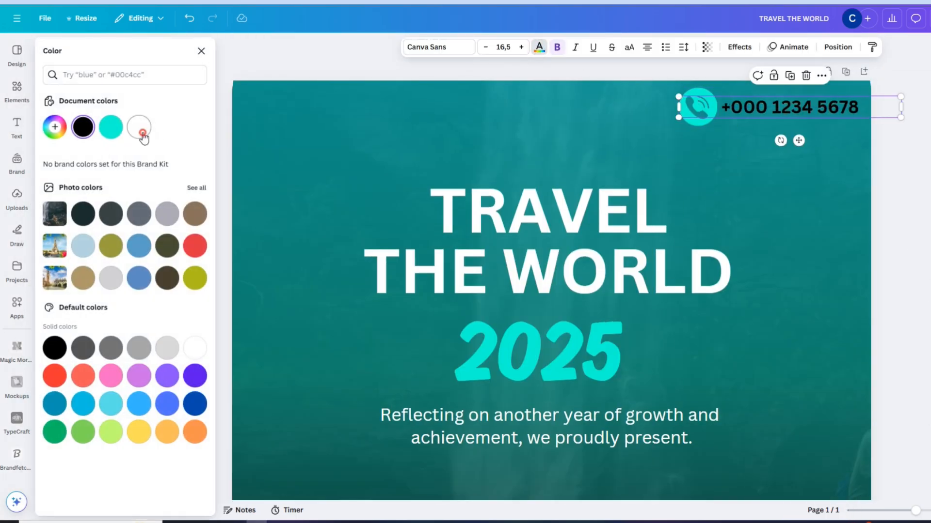
{"action": "left_click", "coordinate": [756, 165]}
{"action": "left_click", "coordinate": [901, 189]}
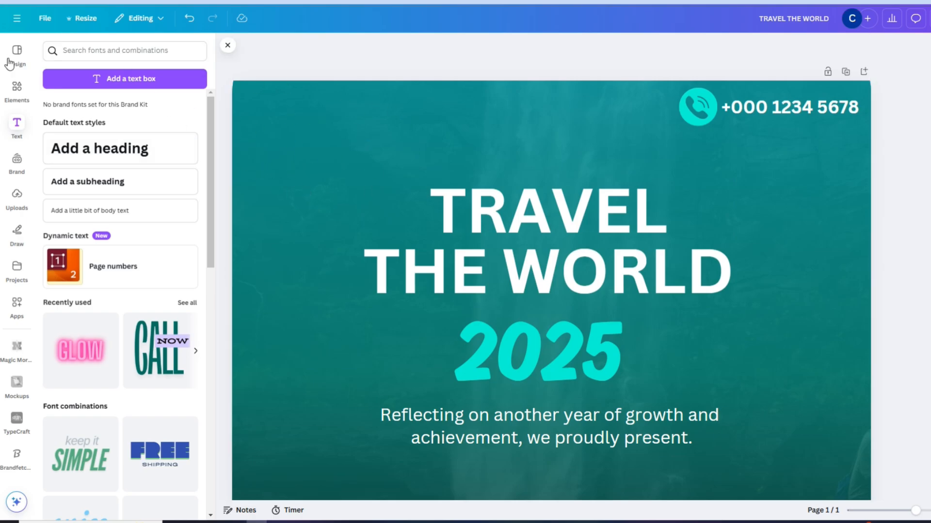
Search the graphics for "travel logo" and browse the logo designs
{"action": "left_click", "coordinate": [17, 90]}
{"action": "double_click", "coordinate": [93, 50]}
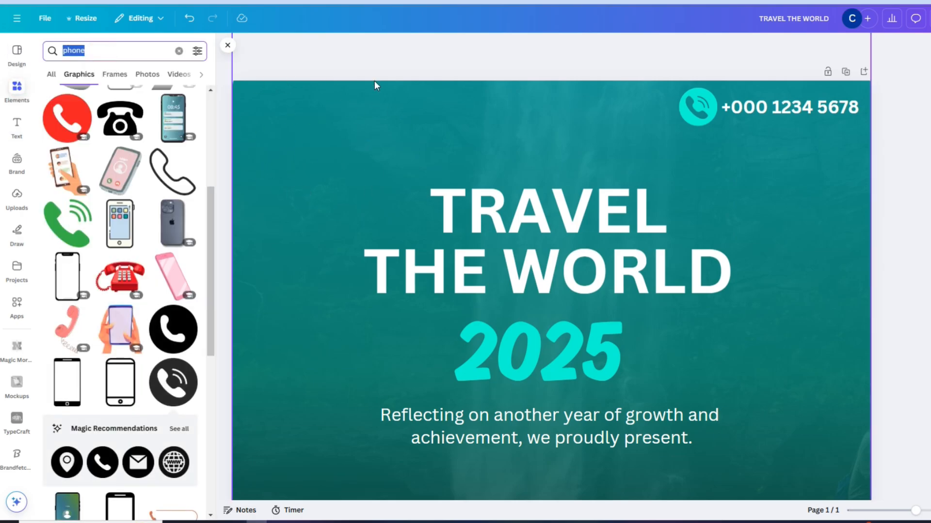
{"action": "type", "text": "travel"}
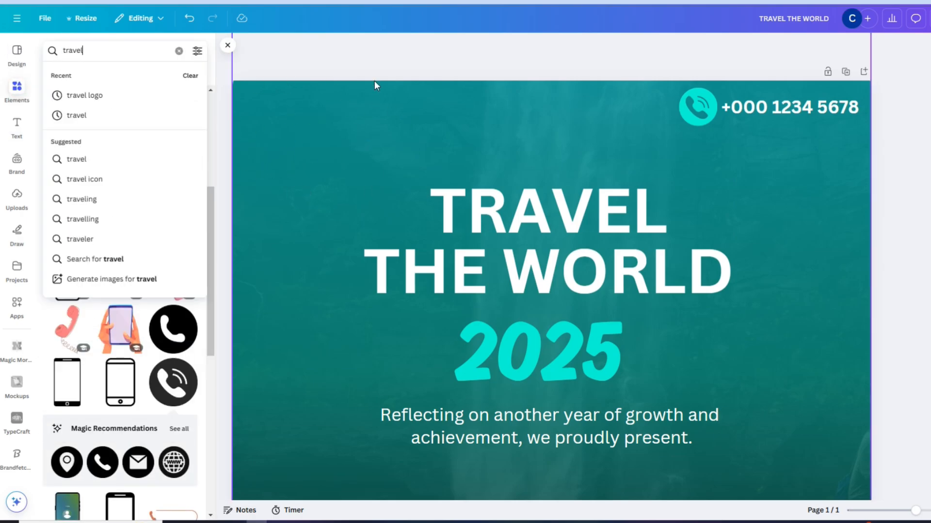
{"action": "type", "text": " logo"}
{"action": "key", "text": "Return"}
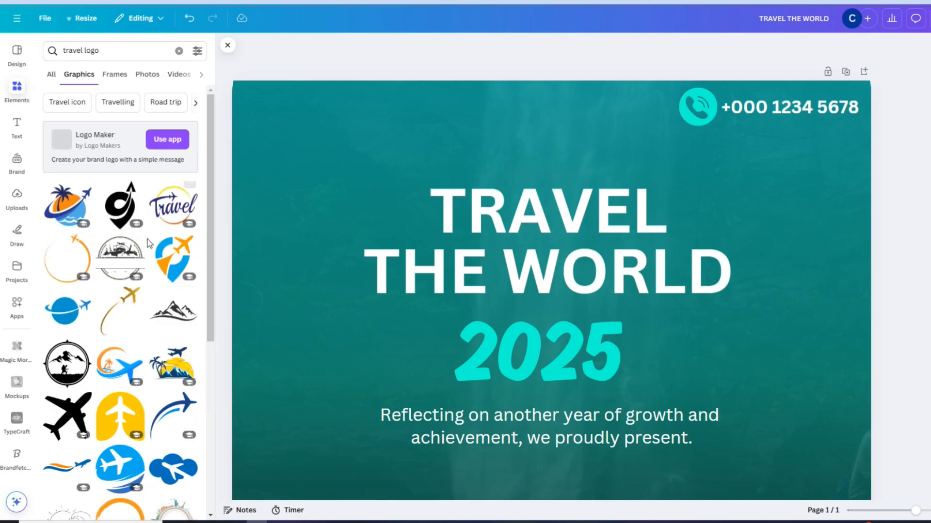
{"action": "scroll", "coordinate": [151, 250], "scroll_direction": "down", "scroll_amount": 5}
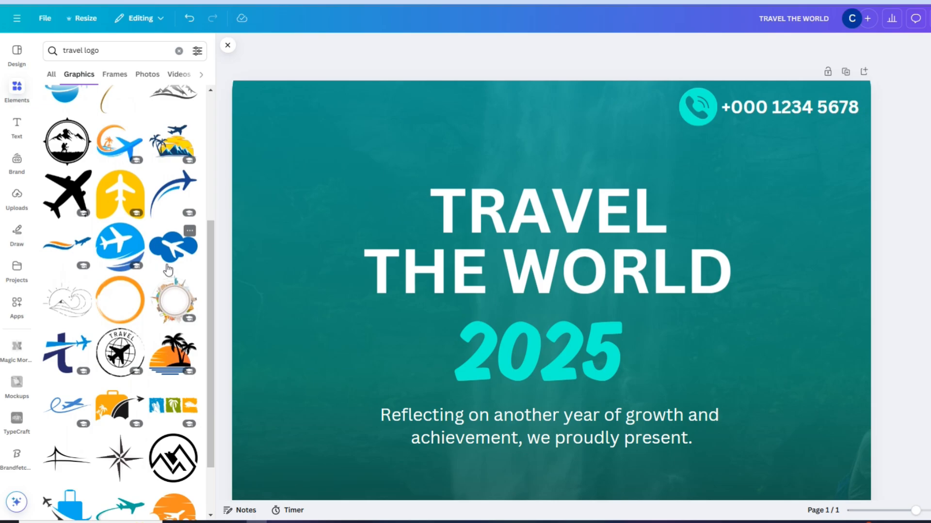
{"action": "scroll", "coordinate": [168, 270], "scroll_direction": "up", "scroll_amount": 5}
{"action": "left_click", "coordinate": [169, 266]}
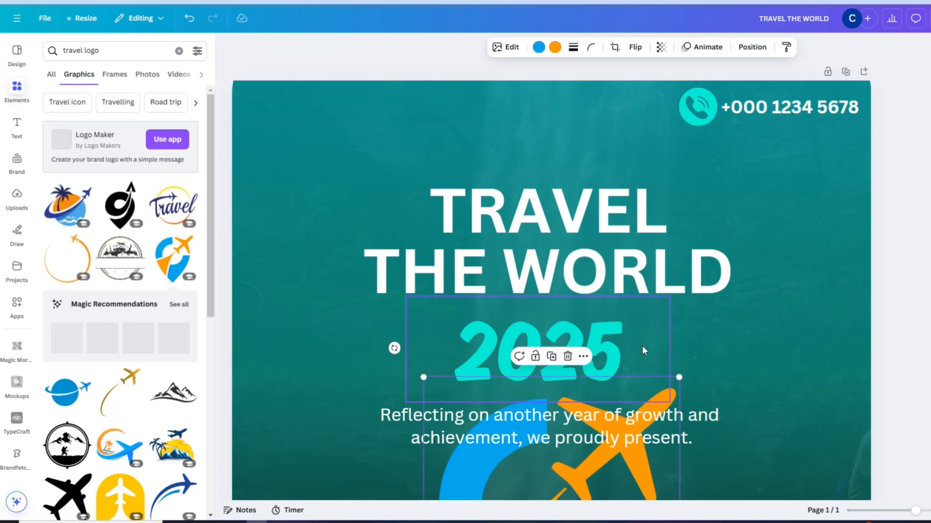
{"action": "scroll", "coordinate": [716, 426], "scroll_direction": "down", "scroll_amount": 5}
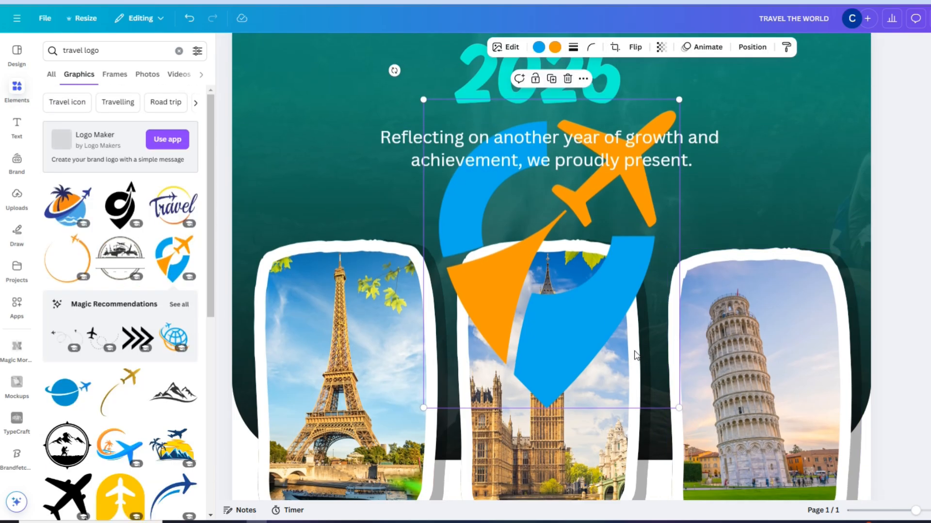
{"action": "key", "text": "Delete"}
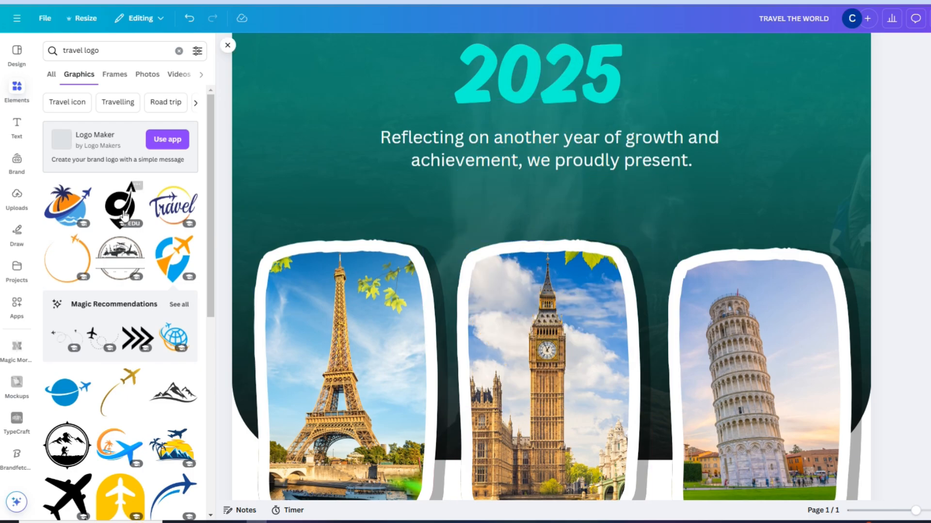
Add the circular "Travel" logo with the airplane, shrink it and place it in the flyer's upper-left corner
{"action": "left_click", "coordinate": [172, 223]}
{"action": "scroll", "coordinate": [600, 322], "scroll_direction": "up", "scroll_amount": 3}
{"action": "left_click_drag", "start_coordinate": [606, 366], "coordinate": [401, 94]}
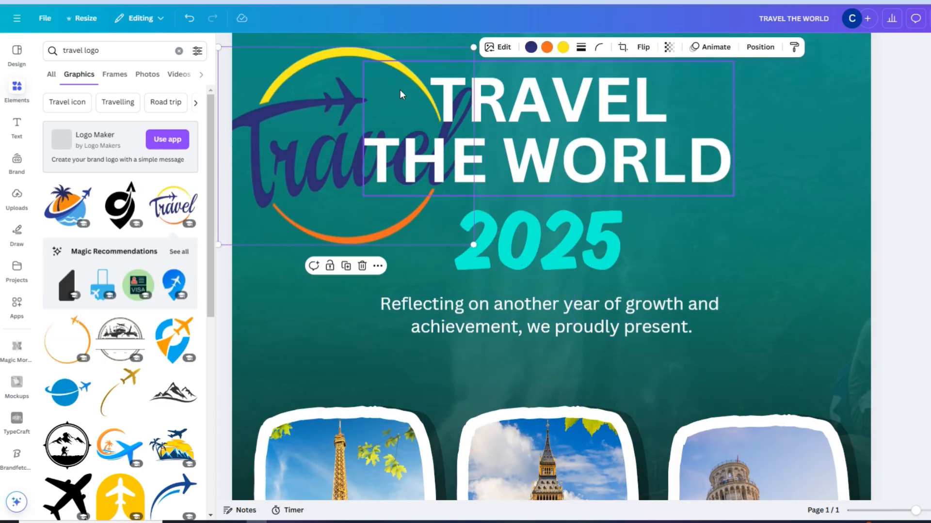
{"action": "scroll", "coordinate": [401, 94], "scroll_direction": "up", "scroll_amount": 2}
{"action": "left_click_drag", "start_coordinate": [473, 158], "coordinate": [312, 119]}
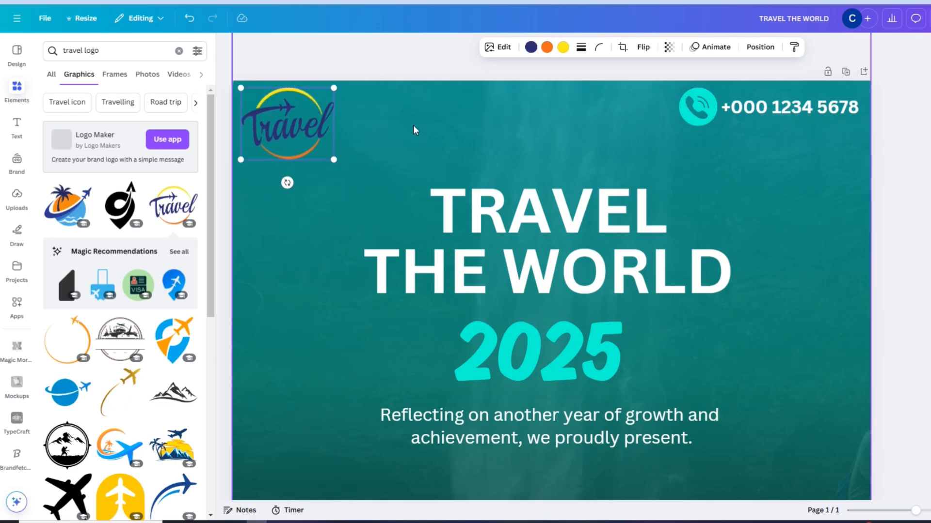
Recolour the Travel logo with white lettering and turquoise for both the yellow and orange parts of the ring
{"action": "left_click", "coordinate": [531, 47]}
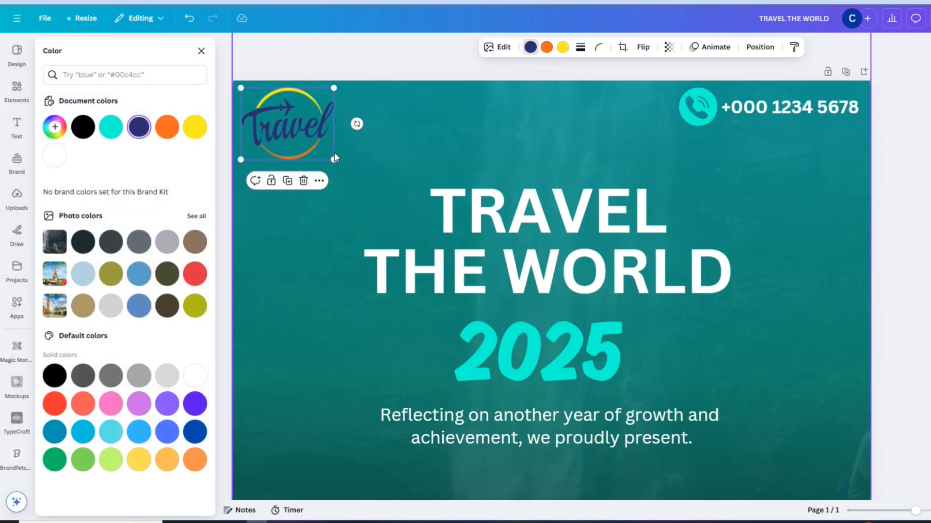
{"action": "left_click", "coordinate": [109, 129]}
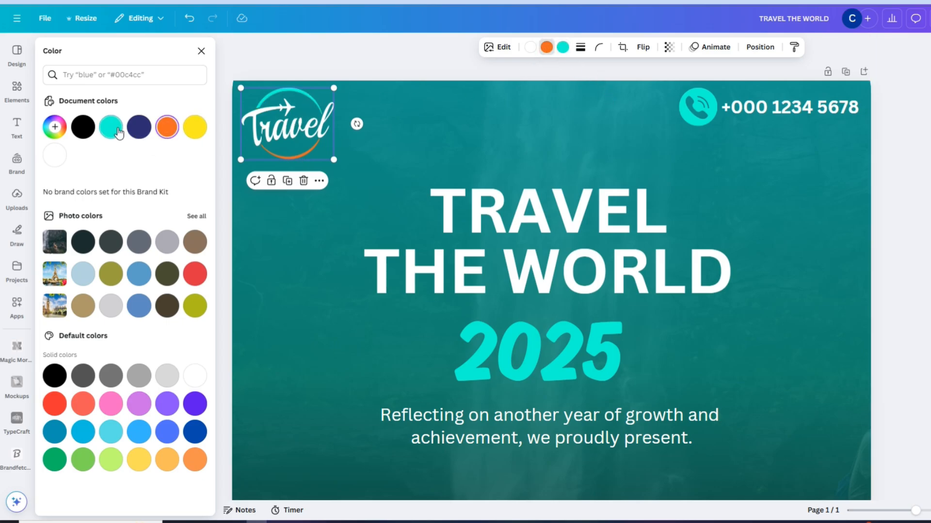
{"action": "left_click", "coordinate": [473, 147]}
{"action": "left_click", "coordinate": [455, 73]}
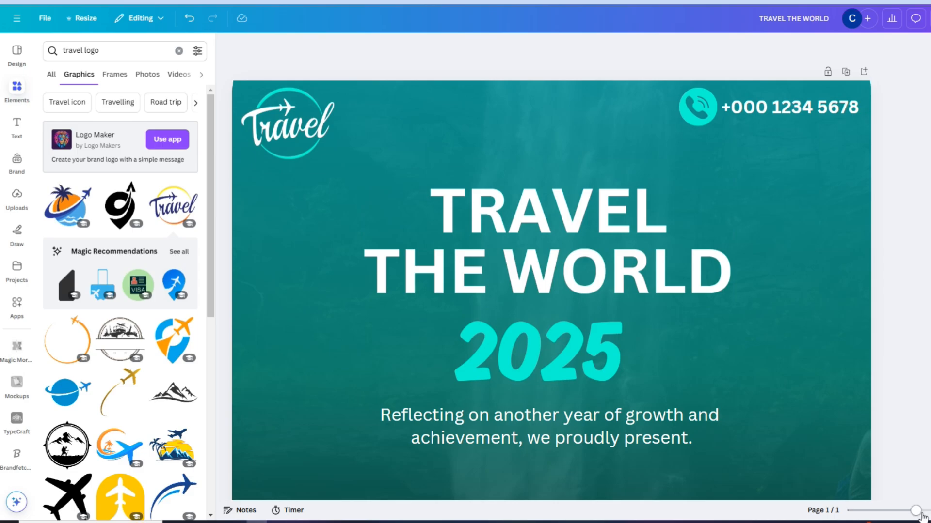
{"action": "left_click_drag", "start_coordinate": [921, 514], "coordinate": [900, 514]}
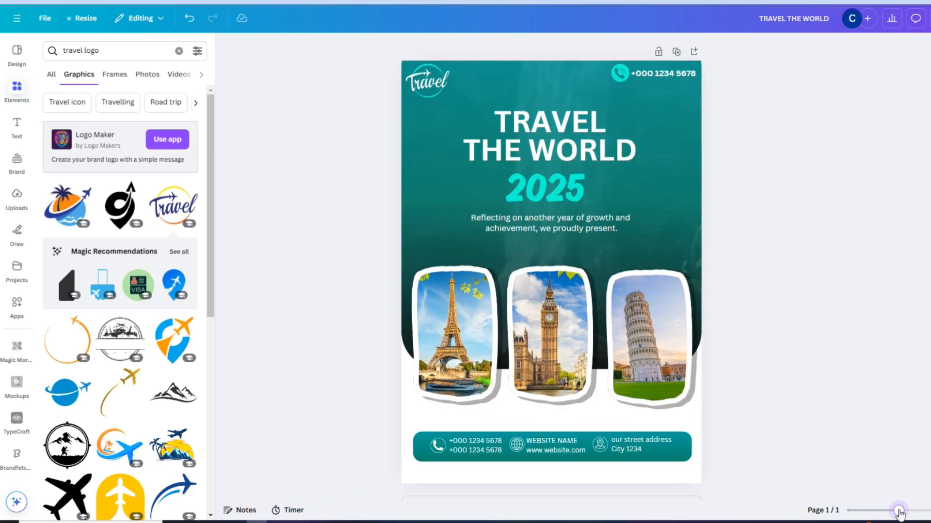